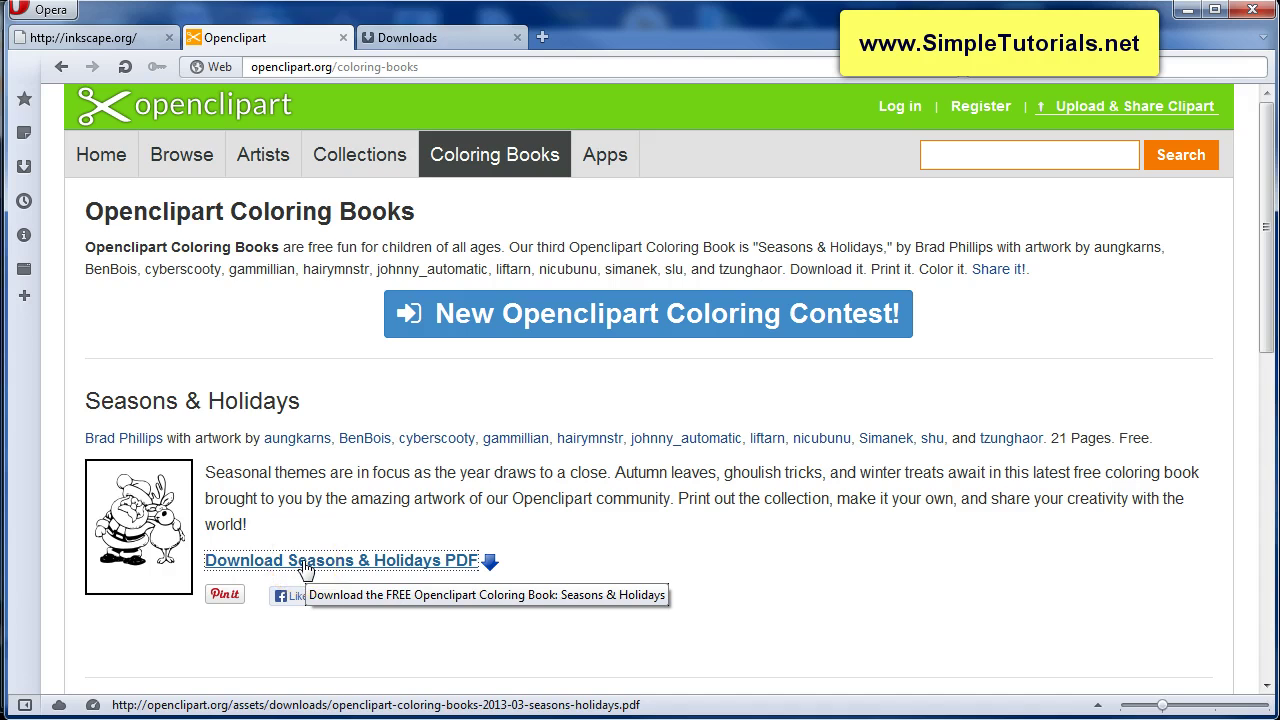
Bring up the save options for the Seasons & Holidays coloring book PDF link
click(305, 567)
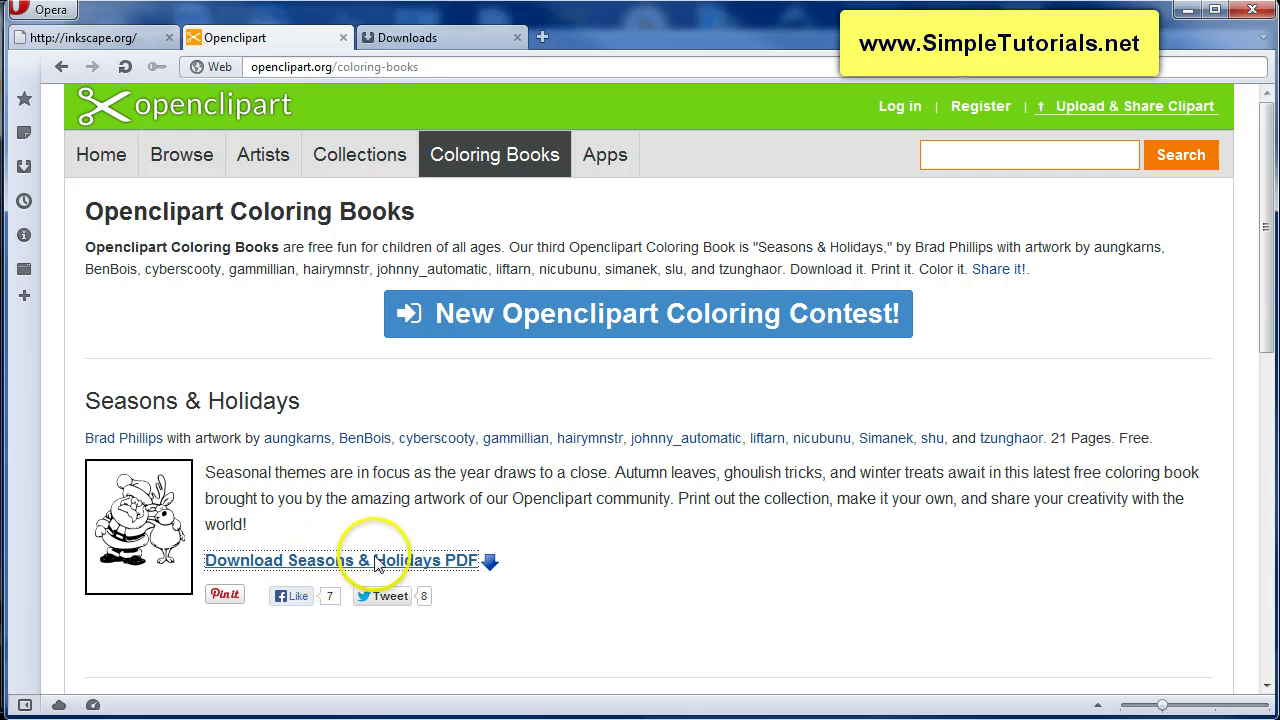
click(493, 524)
click(380, 565)
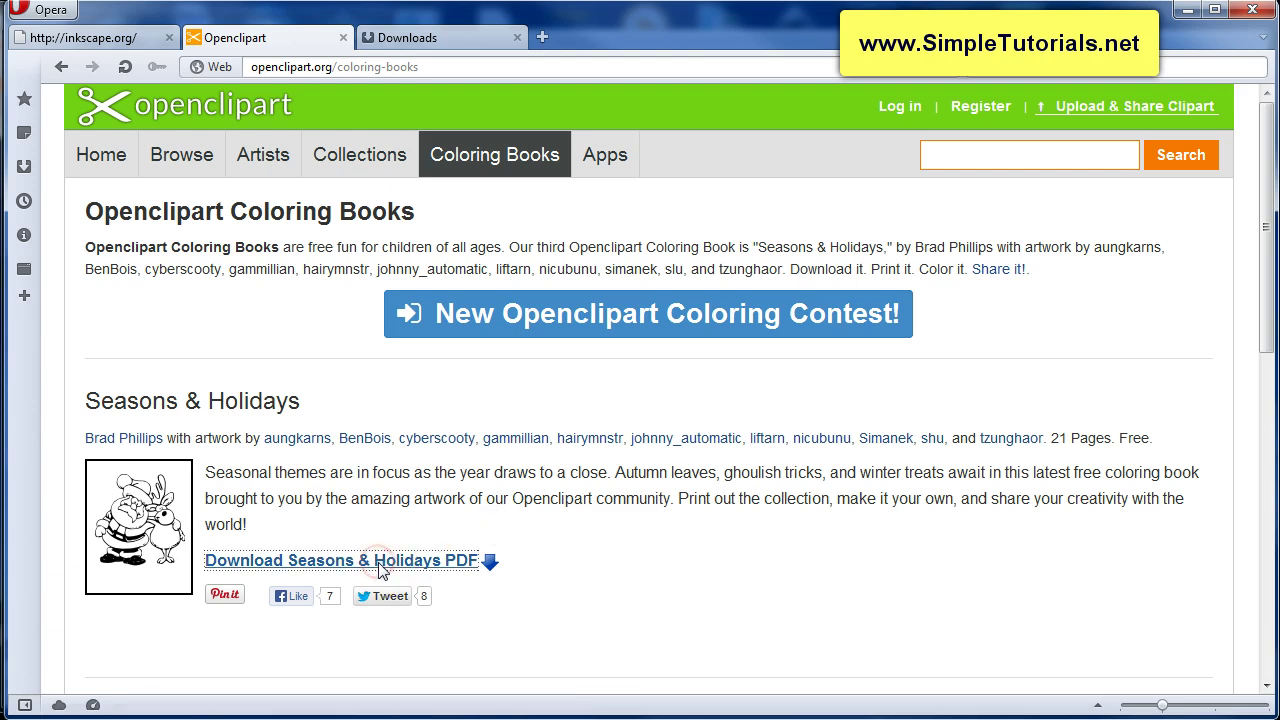
click(394, 562)
right_click(399, 563)
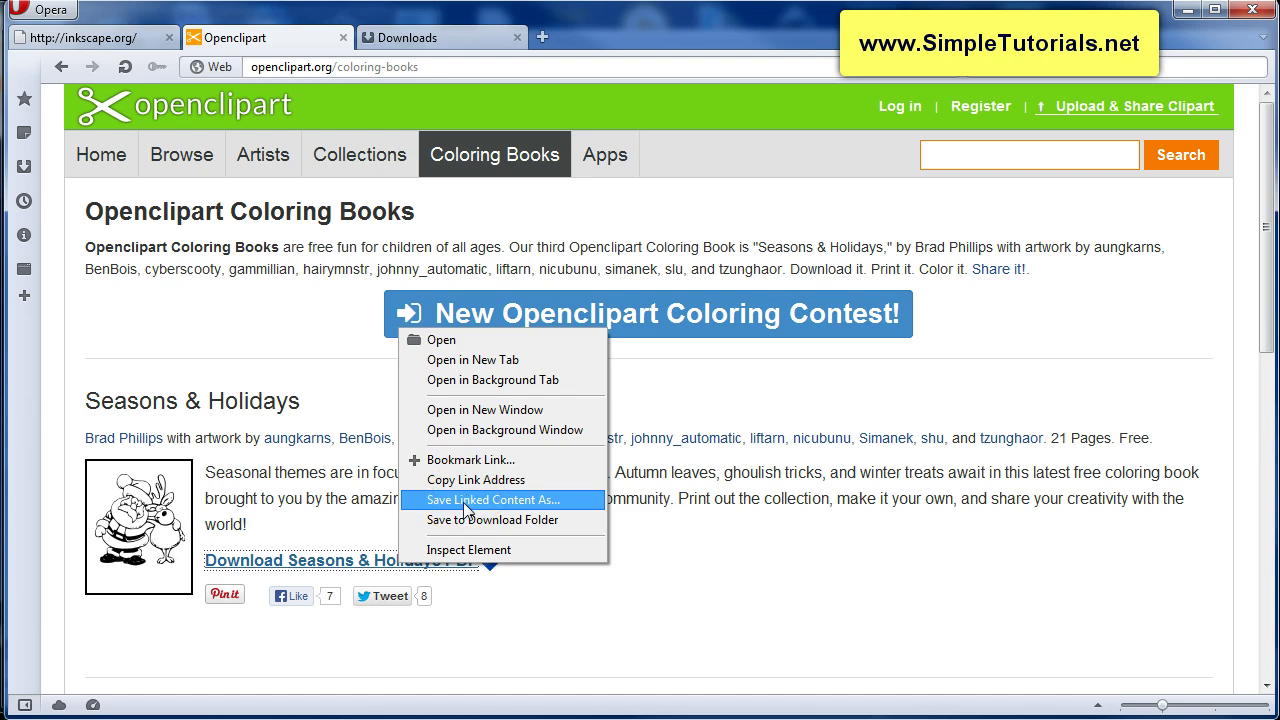
click(728, 372)
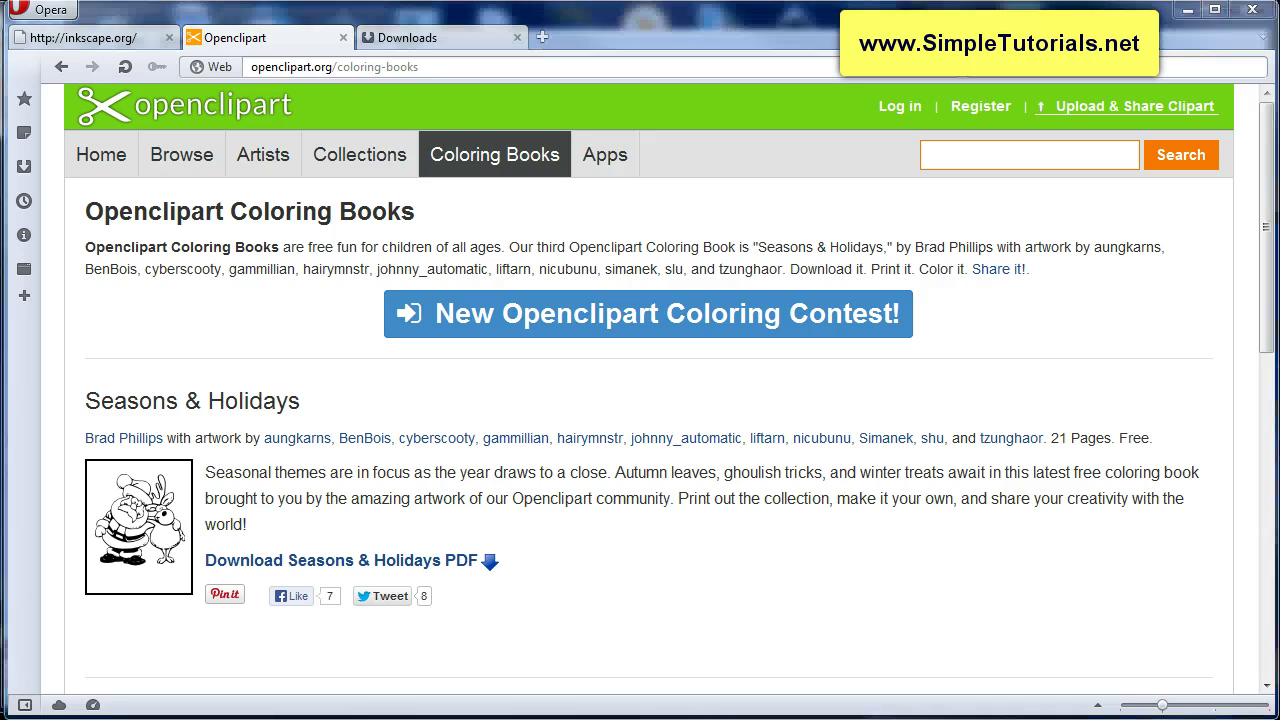
Open openclipart-coloring-books-2013-03-seasons-holidays.pdf from the openclipart tutorial folder in Inkscape
drag(857, 286, 562, 170)
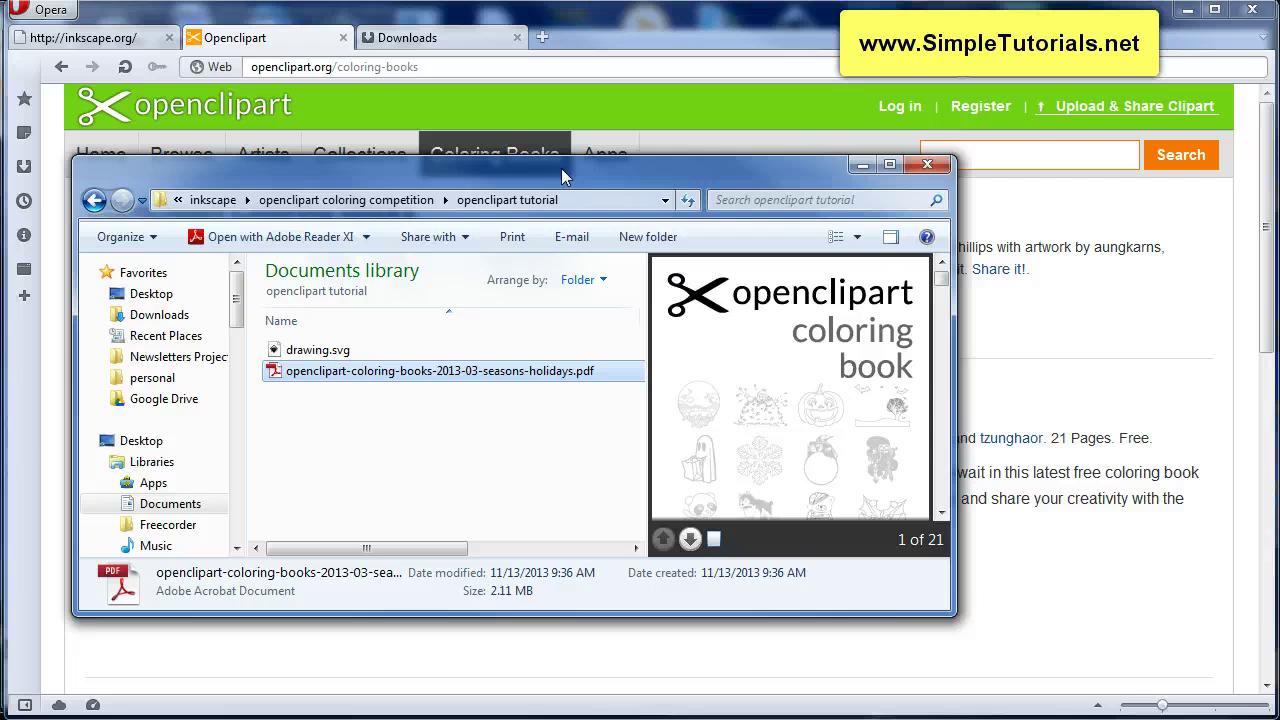
drag(563, 168, 641, 175)
click(441, 374)
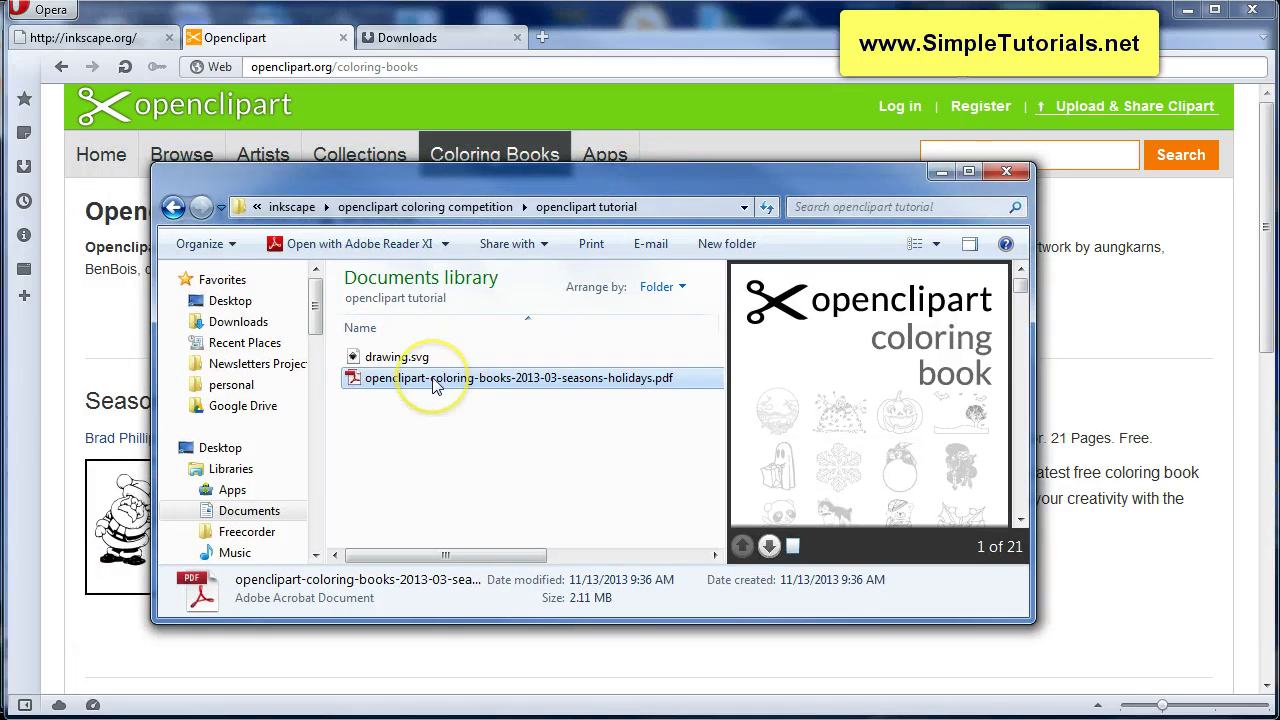
right_click(435, 386)
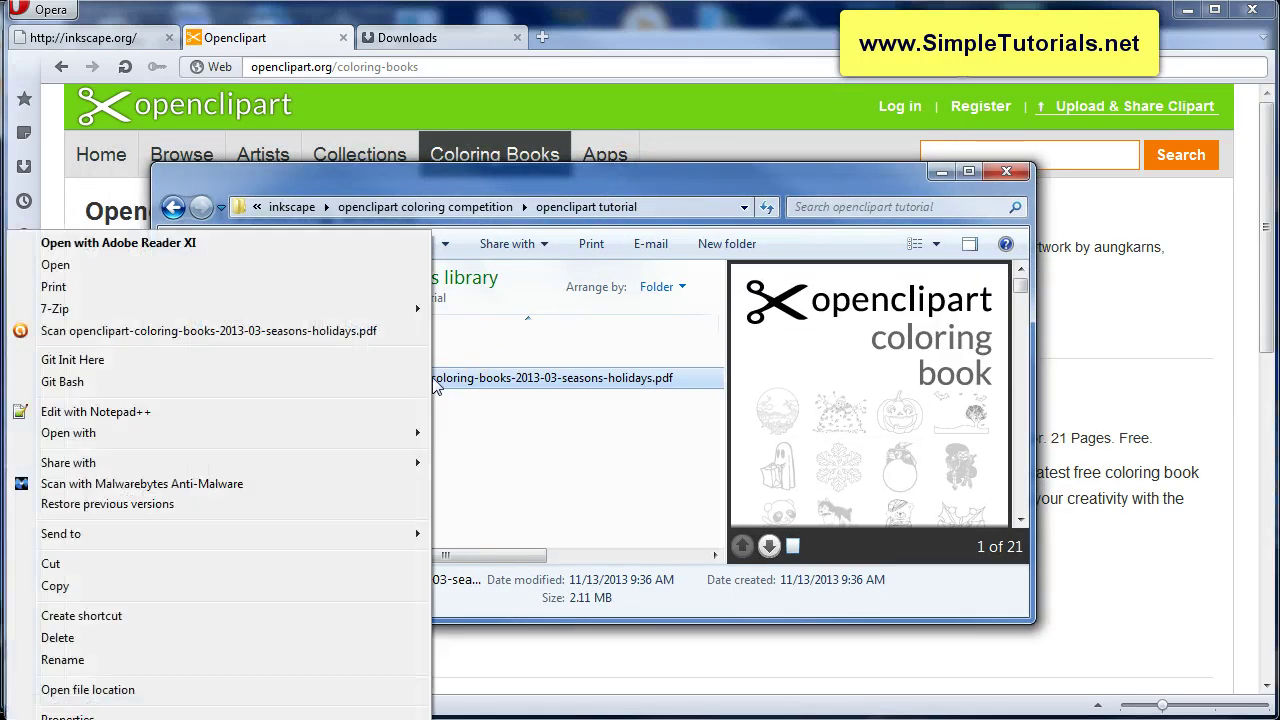
click(384, 390)
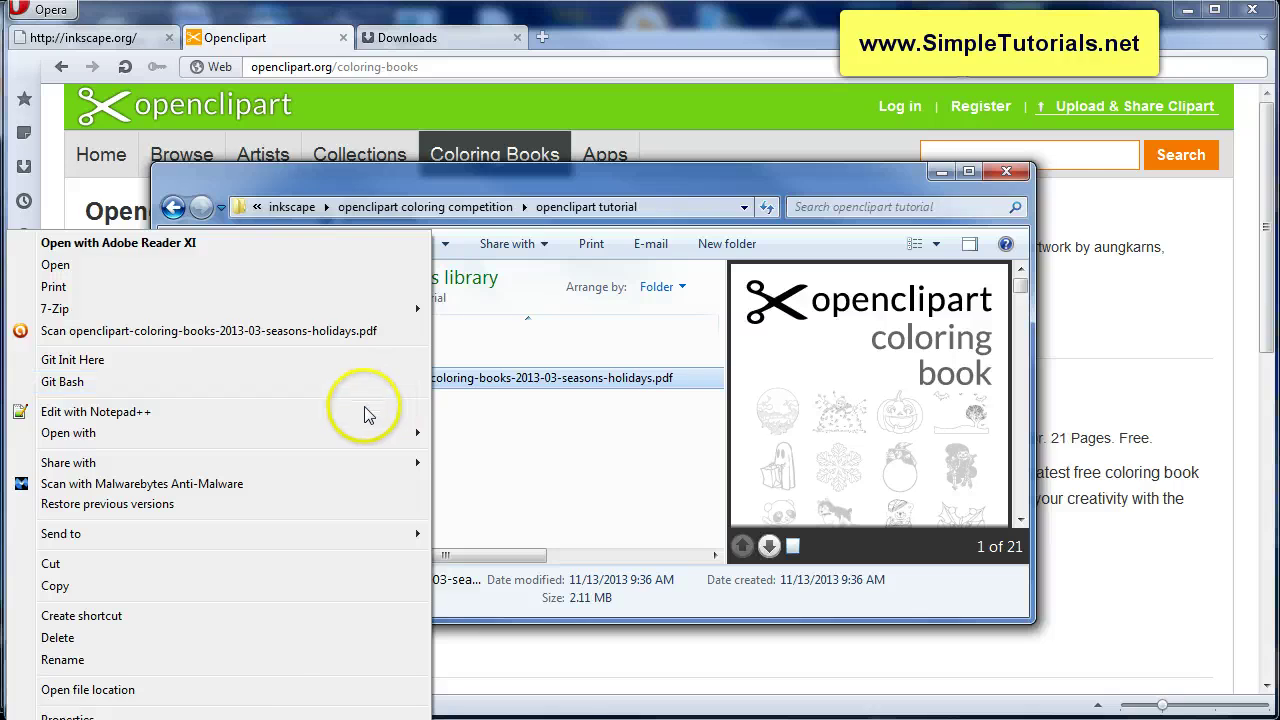
mouse_move(346, 434)
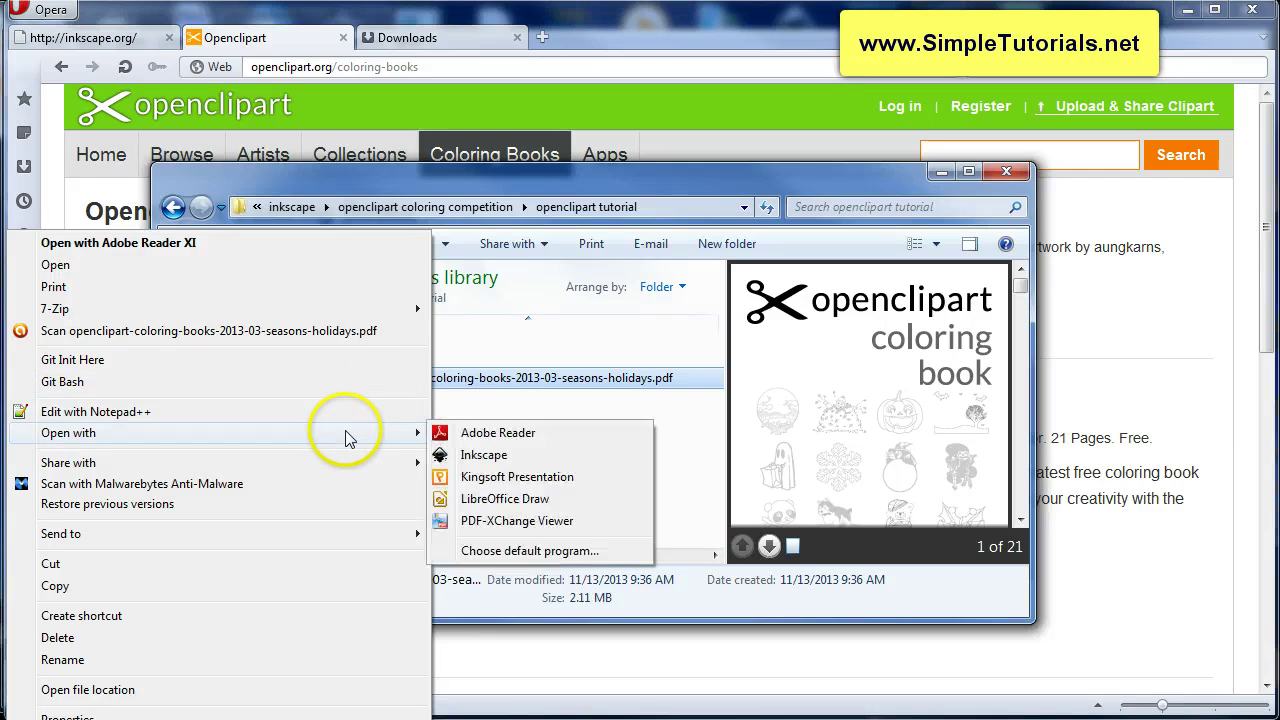
click(483, 455)
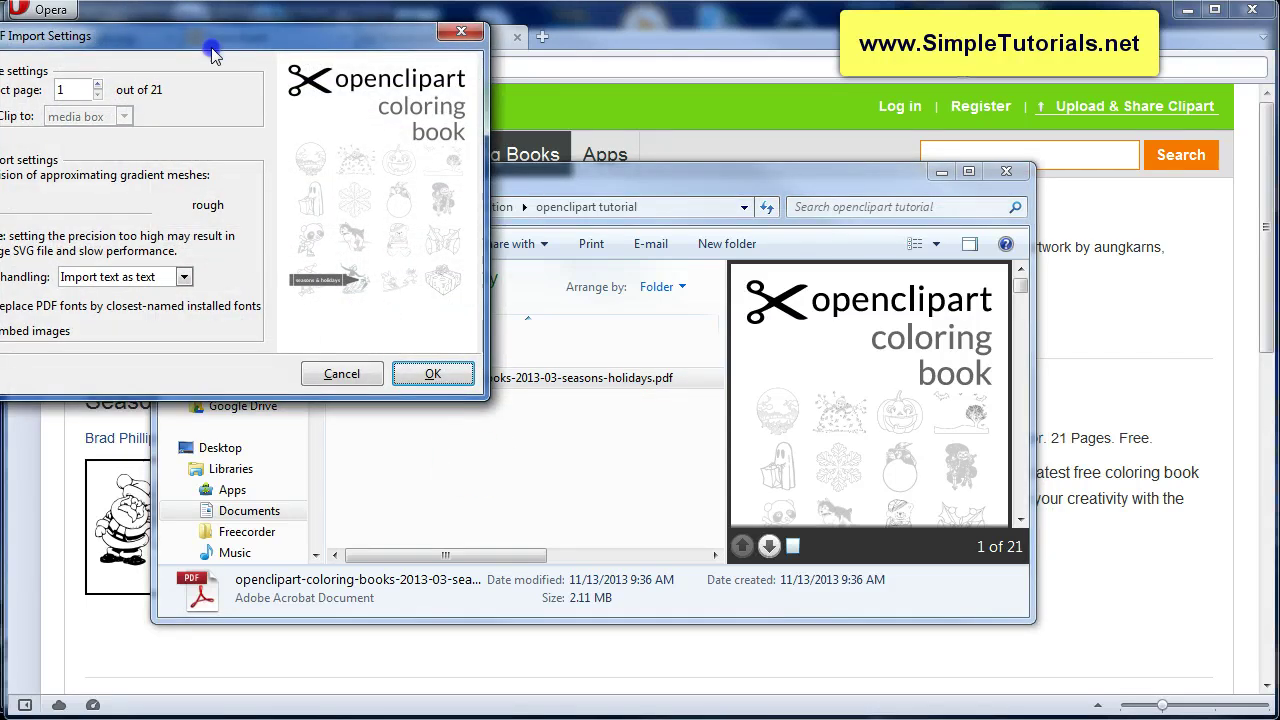
Browse the PDF import previews up to page 13, the jingle bells drawing, and cancel the import
drag(158, 36, 434, 113)
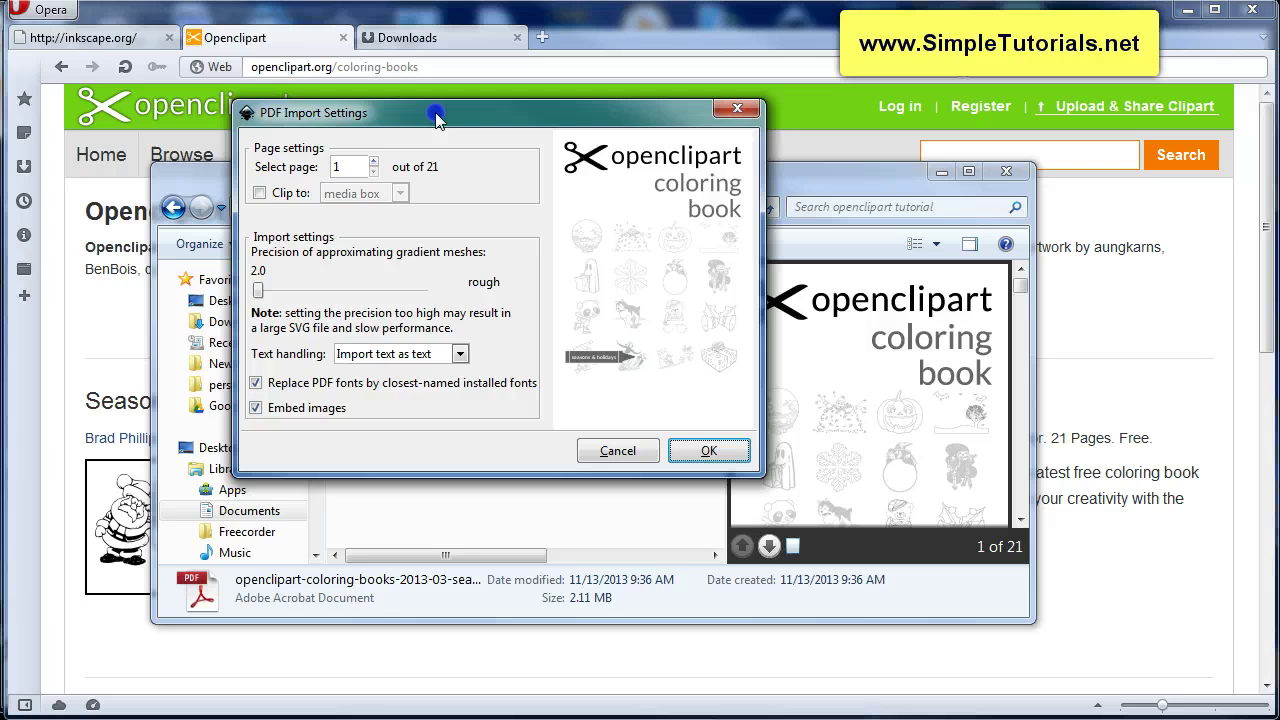
click(374, 164)
click(374, 164)
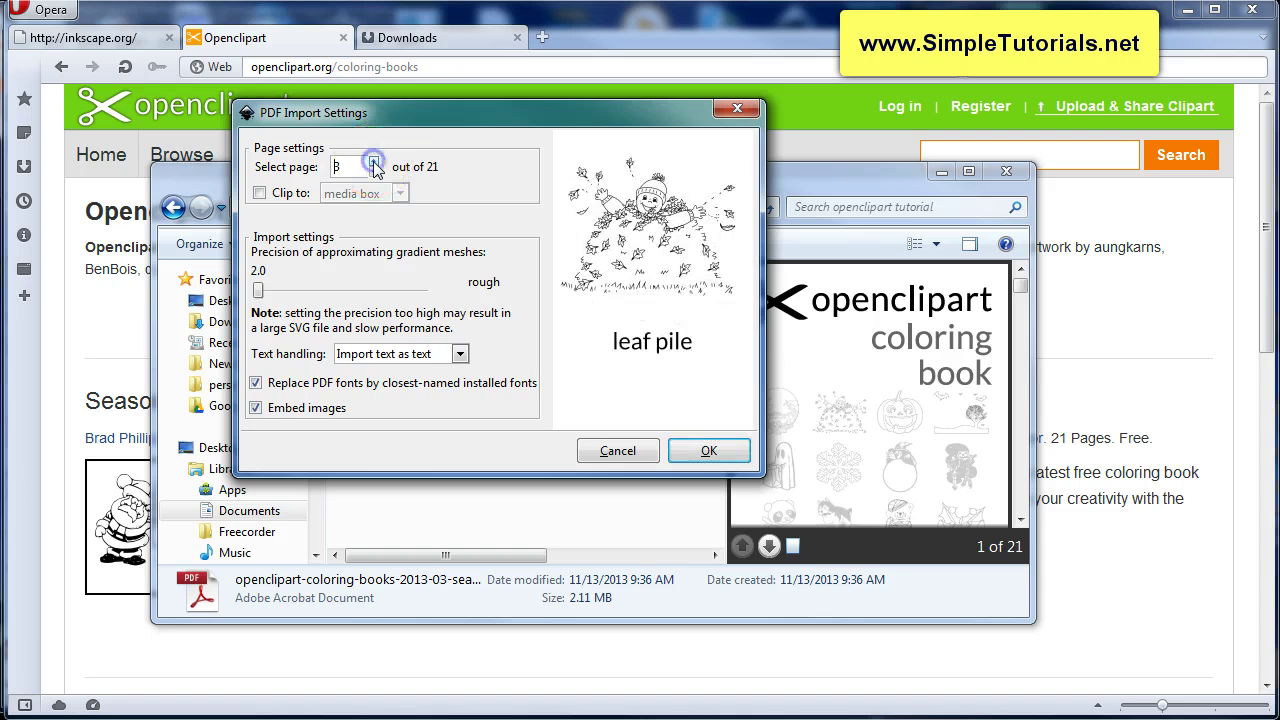
click(374, 164)
click(374, 164)
click(374, 164)
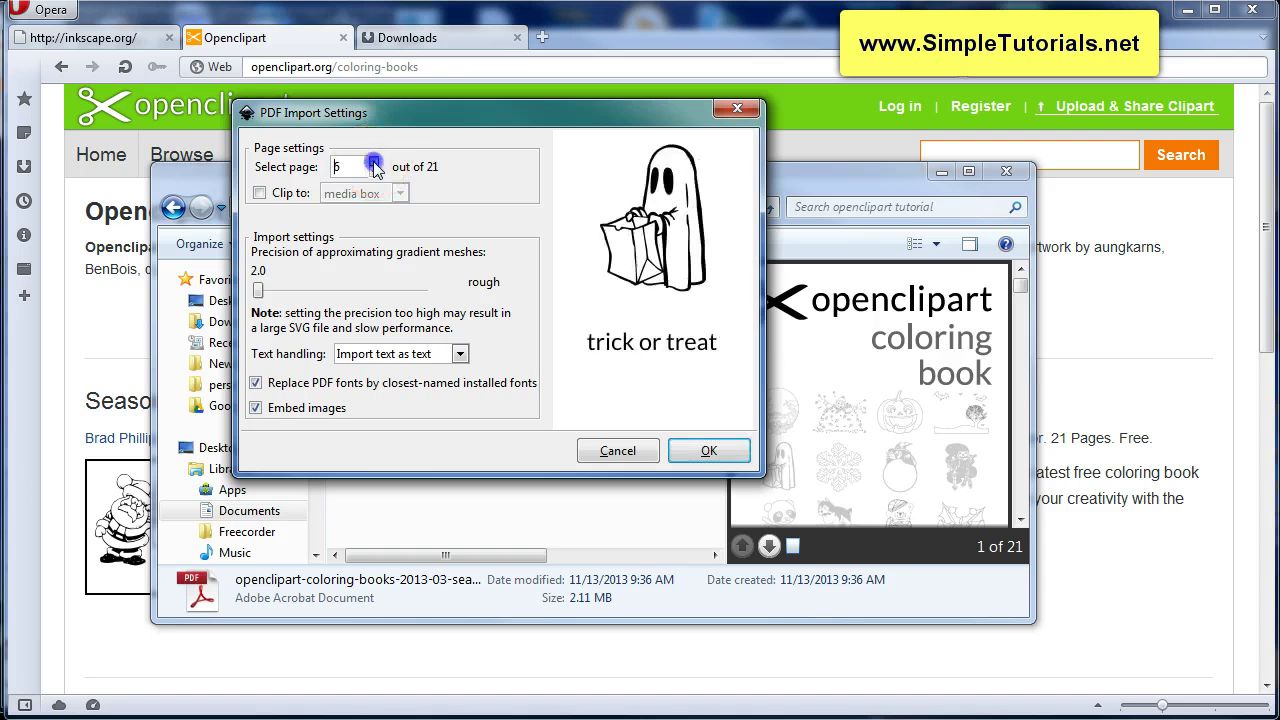
click(374, 164)
click(374, 164)
click(374, 164)
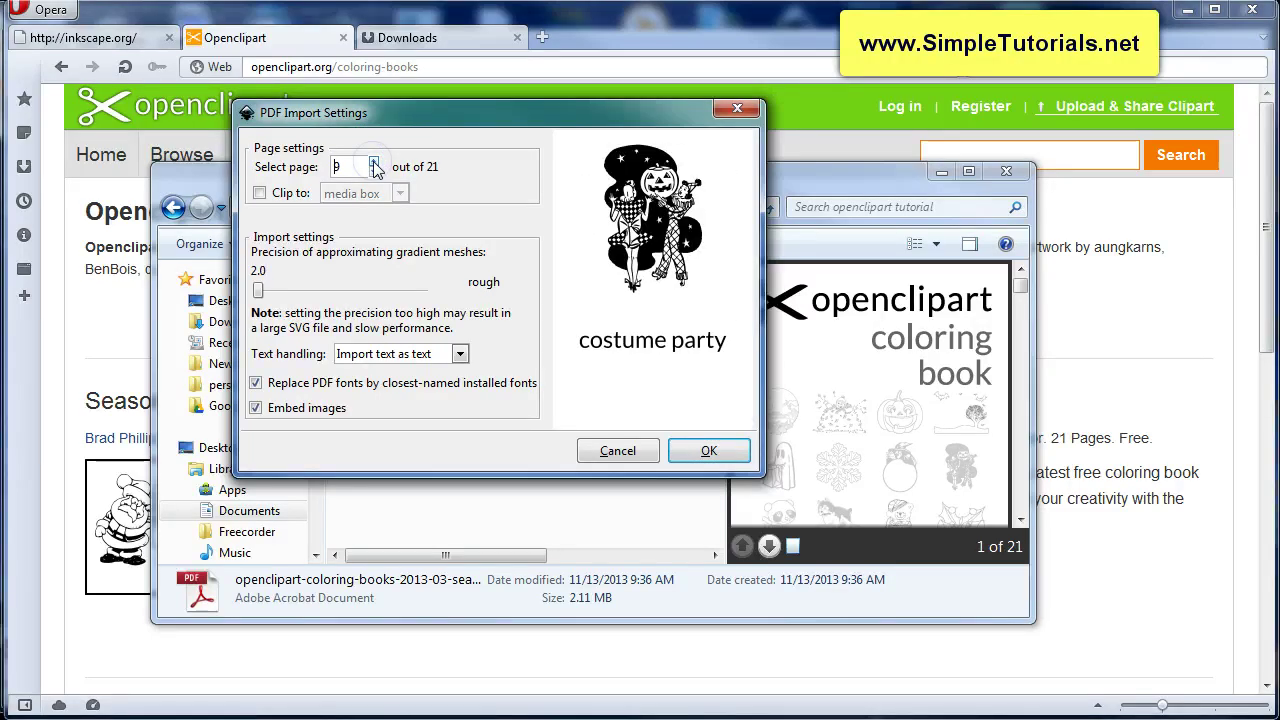
click(374, 164)
click(374, 164)
click(374, 164)
click(374, 164)
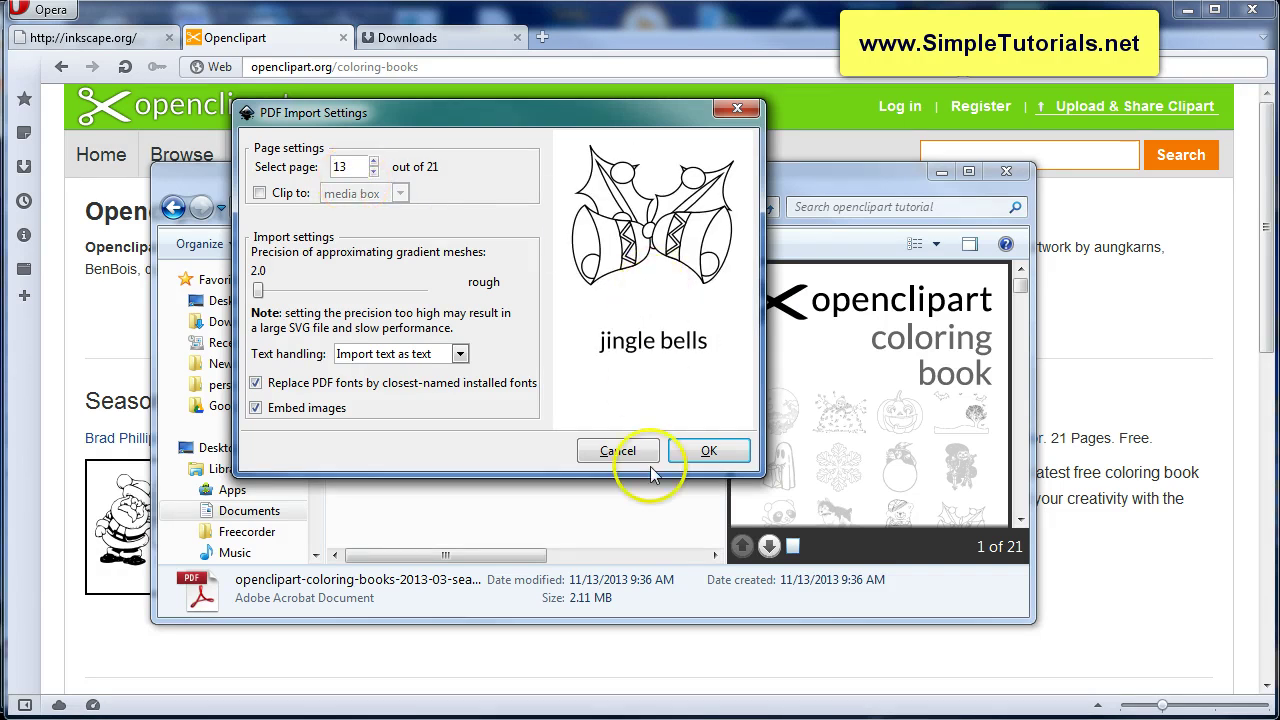
click(618, 451)
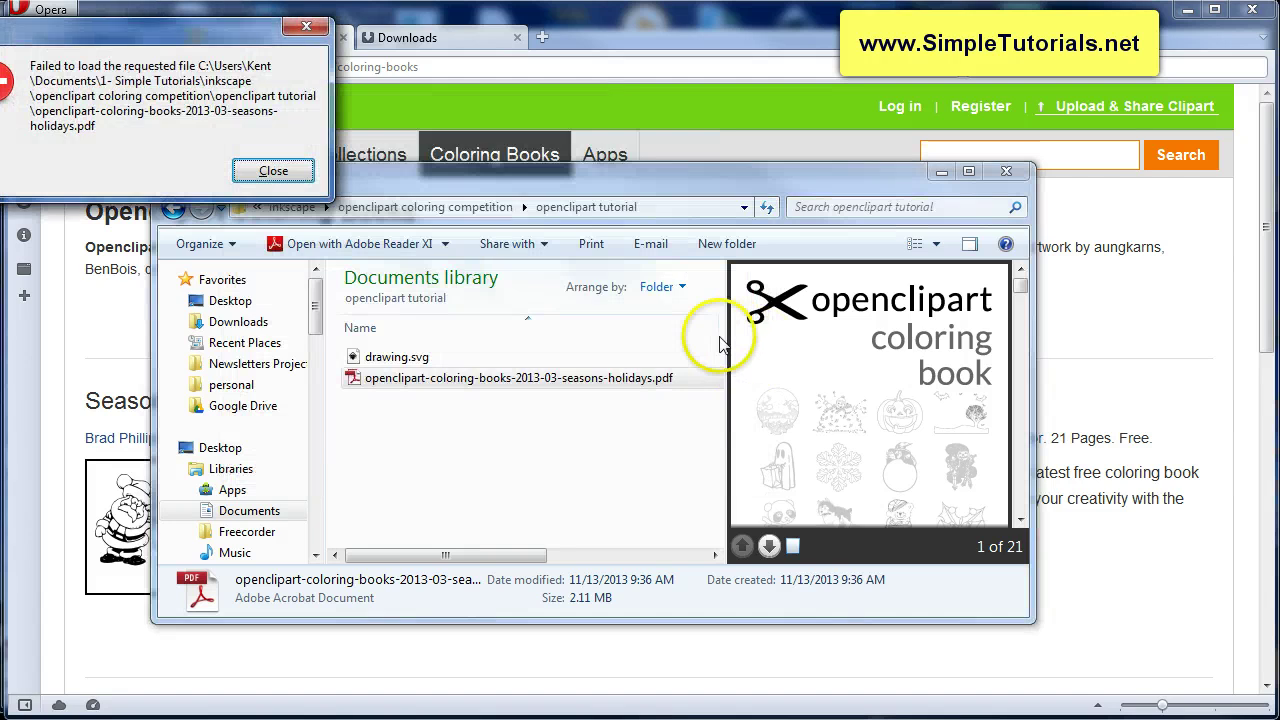
click(271, 170)
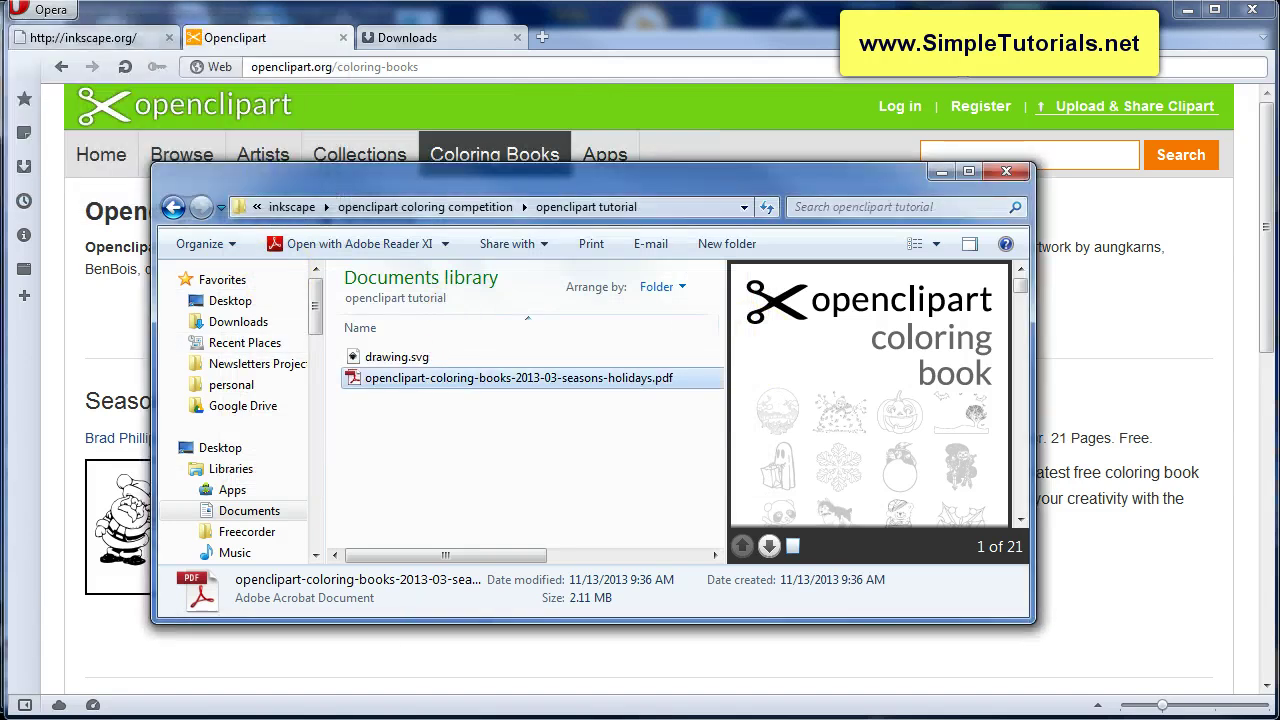
Switch to the Inkscape window holding the imported jingle bells page and open a new blank document in the background
mouse_move(563, 718)
click(608, 651)
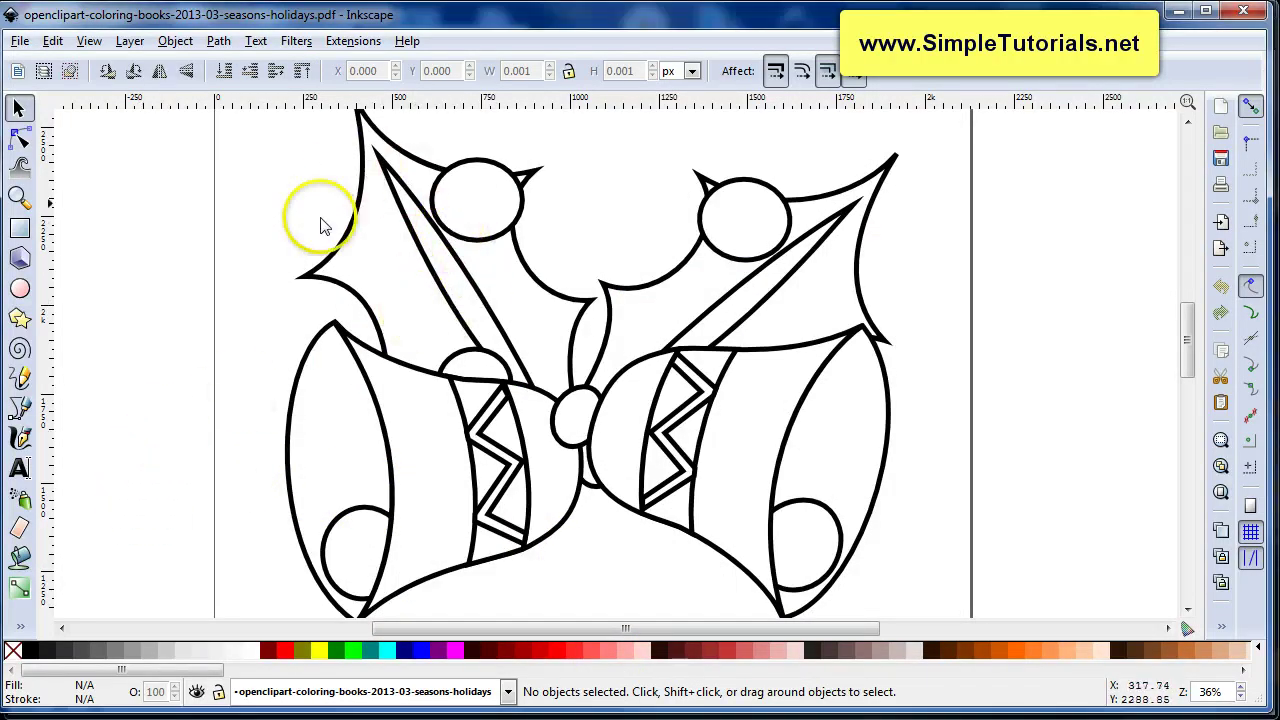
key(ctrl+n)
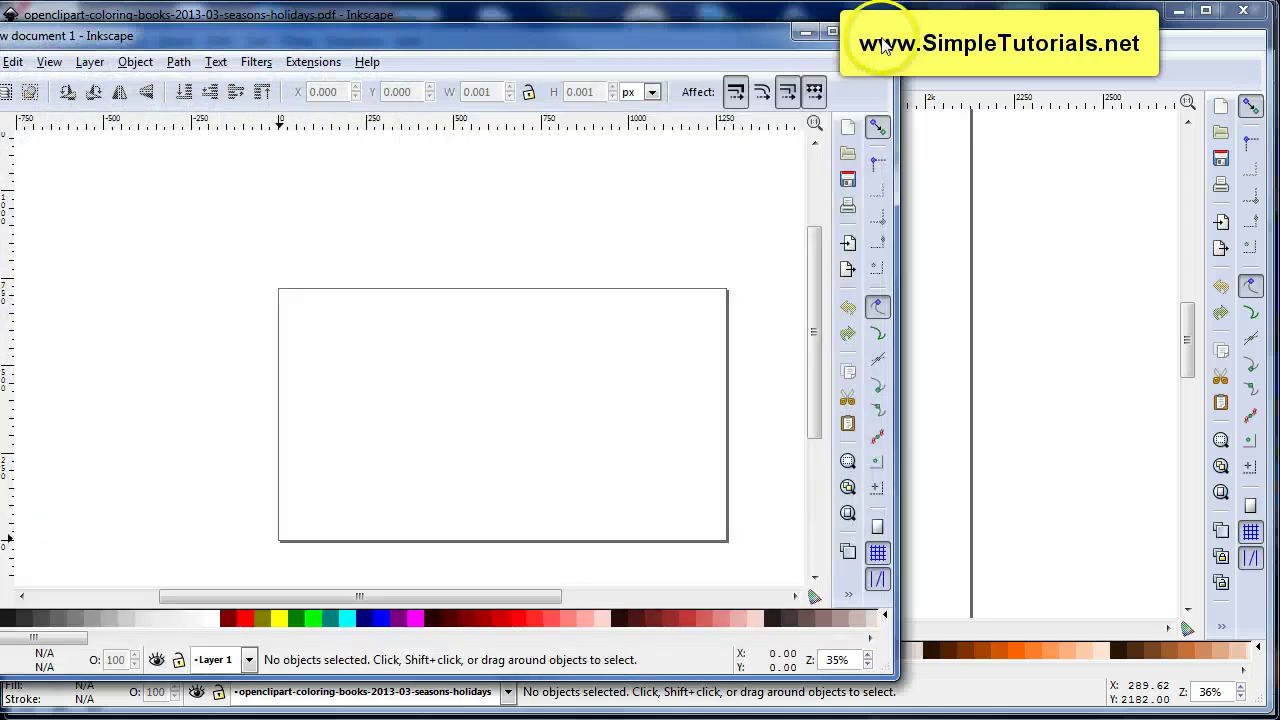
click(870, 12)
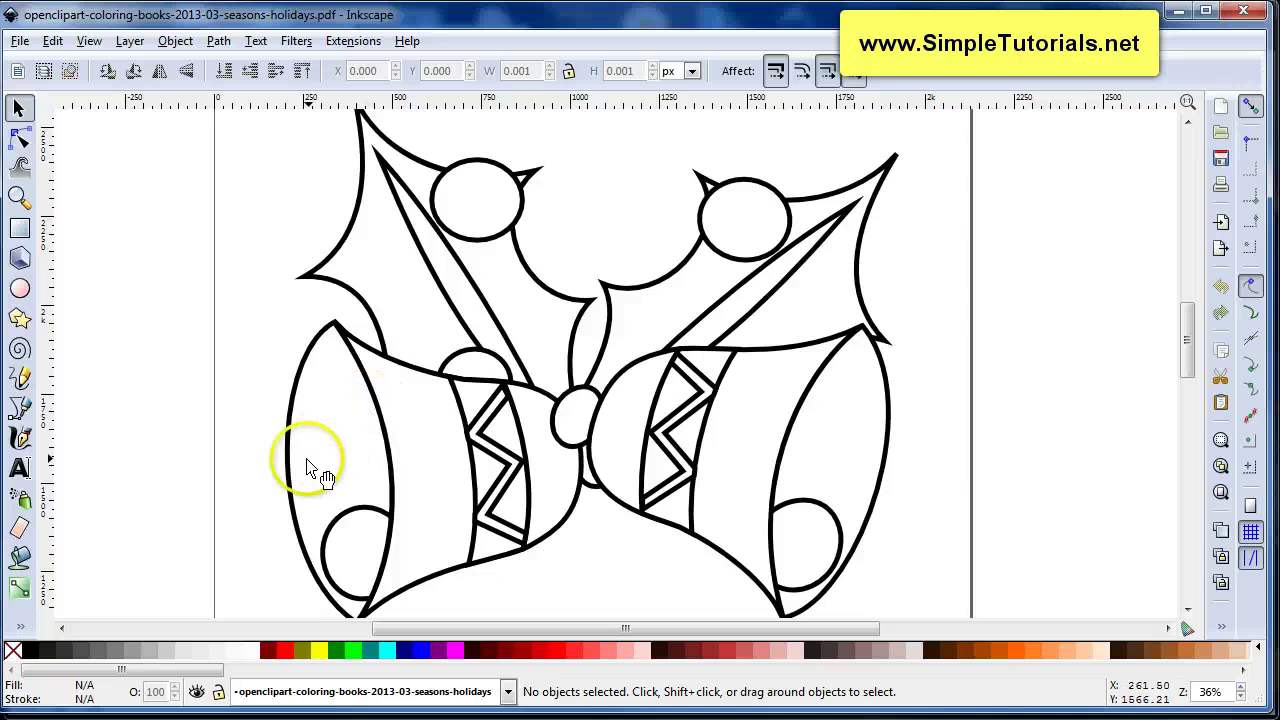
Ungroup the imported jingle bells artwork and clear the selection
click(374, 356)
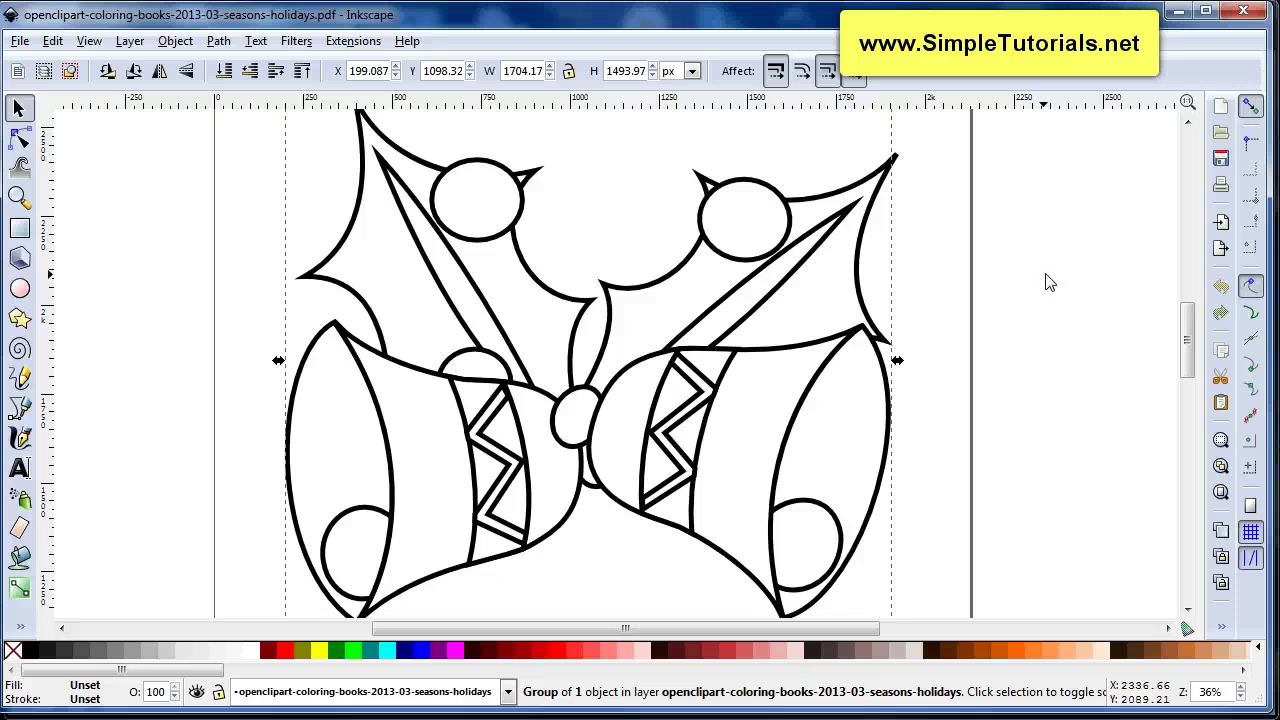
click(172, 41)
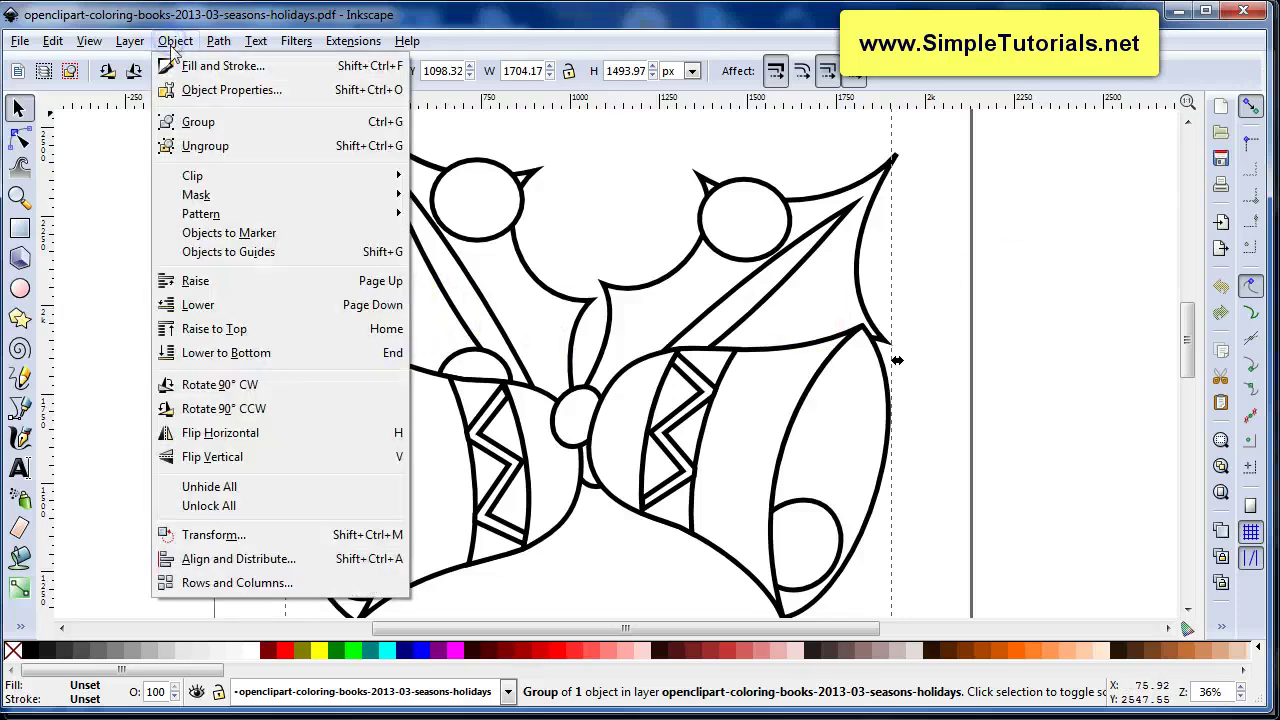
click(198, 150)
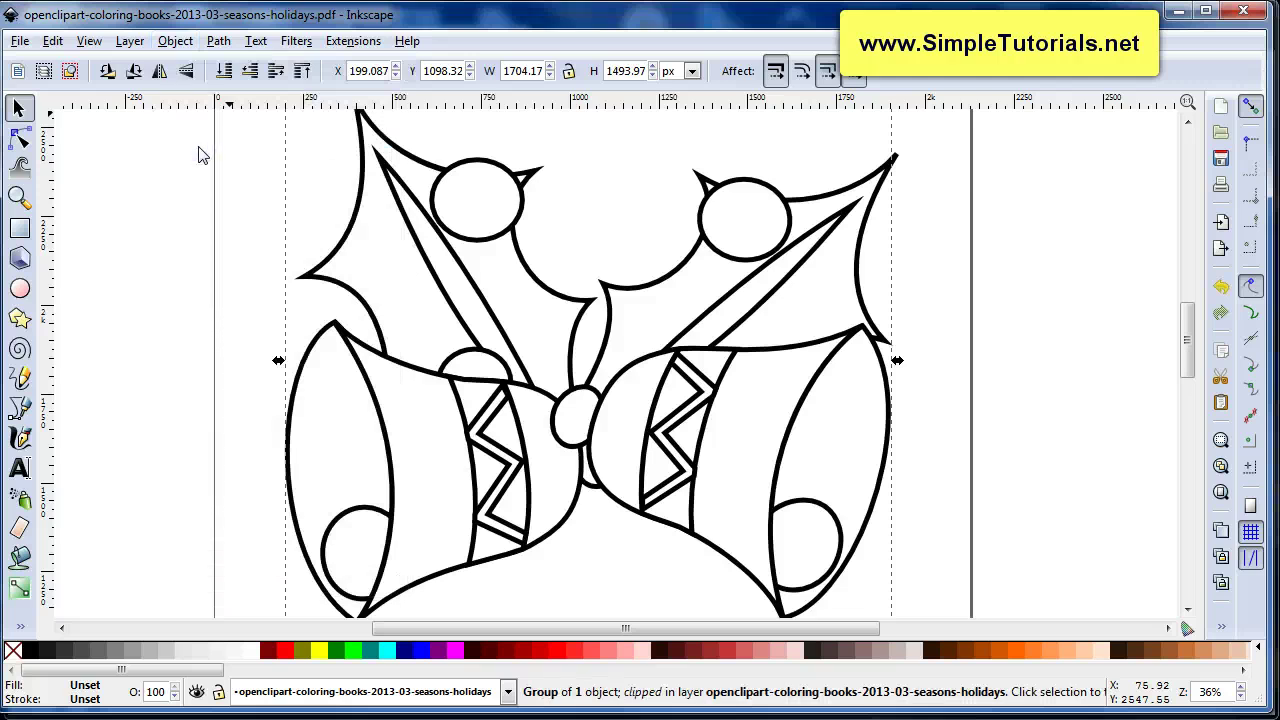
click(193, 374)
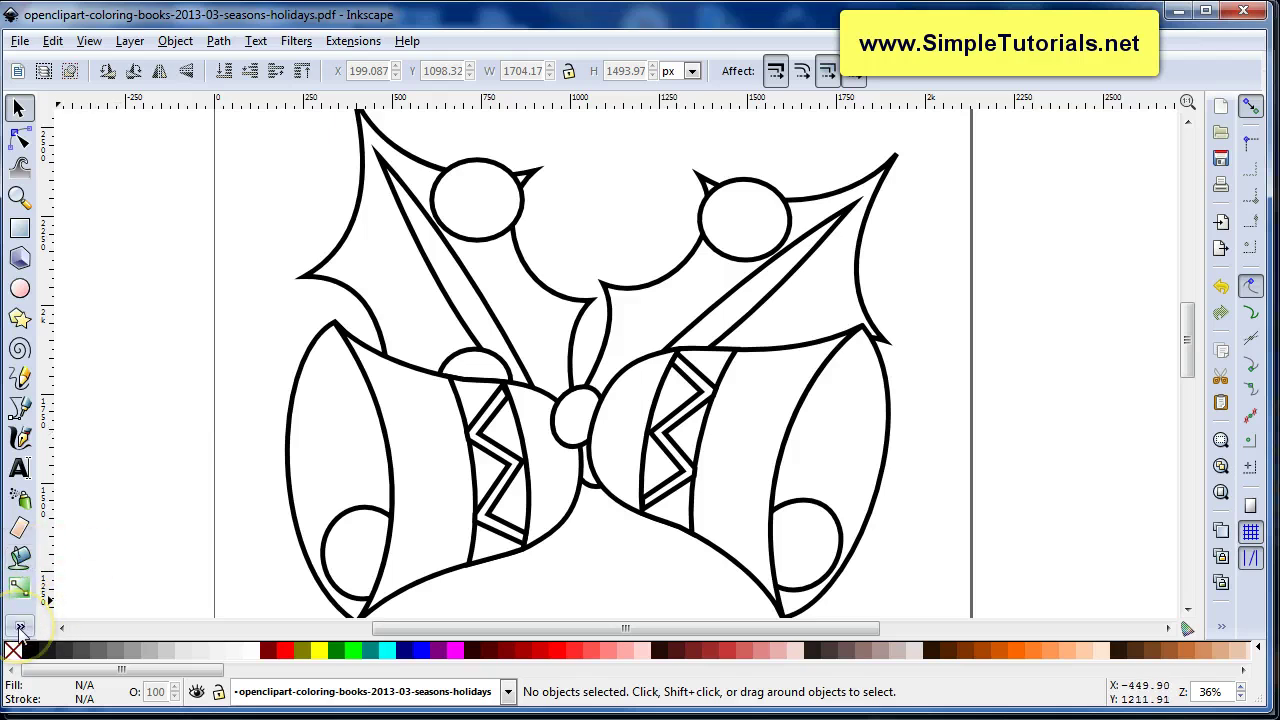
Try recoloring the whole bell group red, and undo the fill
click(20, 558)
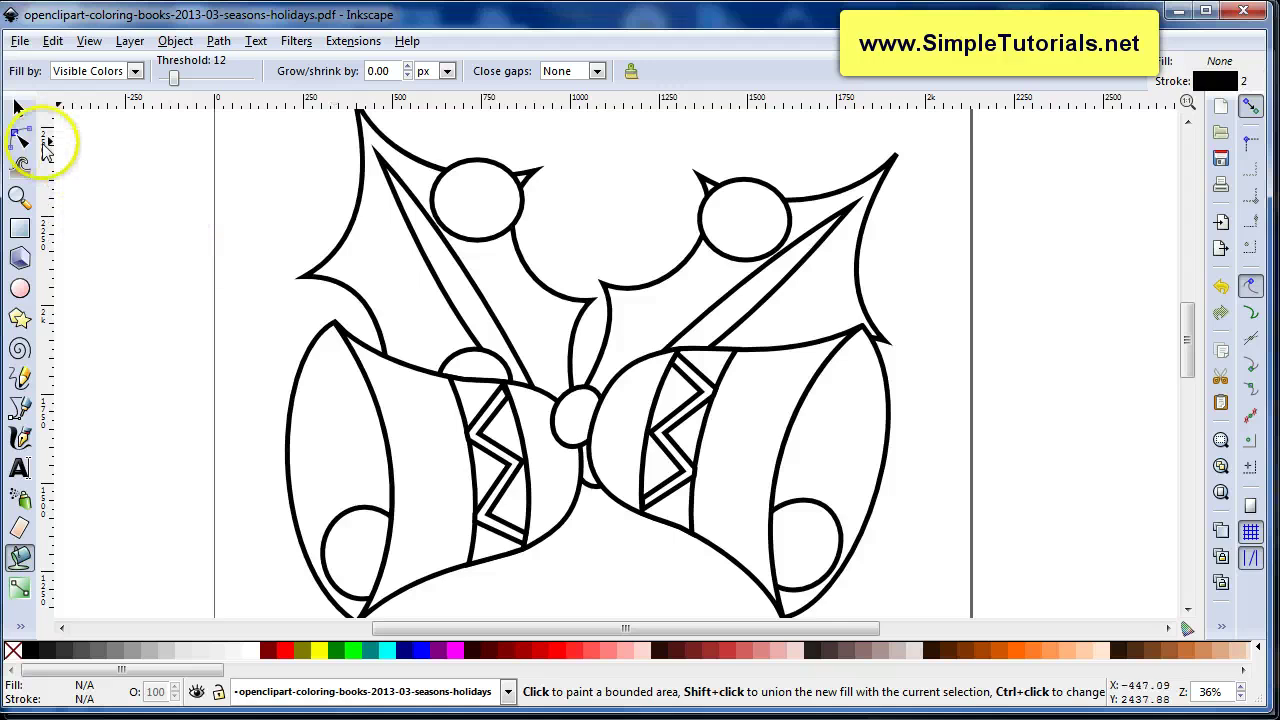
click(18, 108)
click(342, 245)
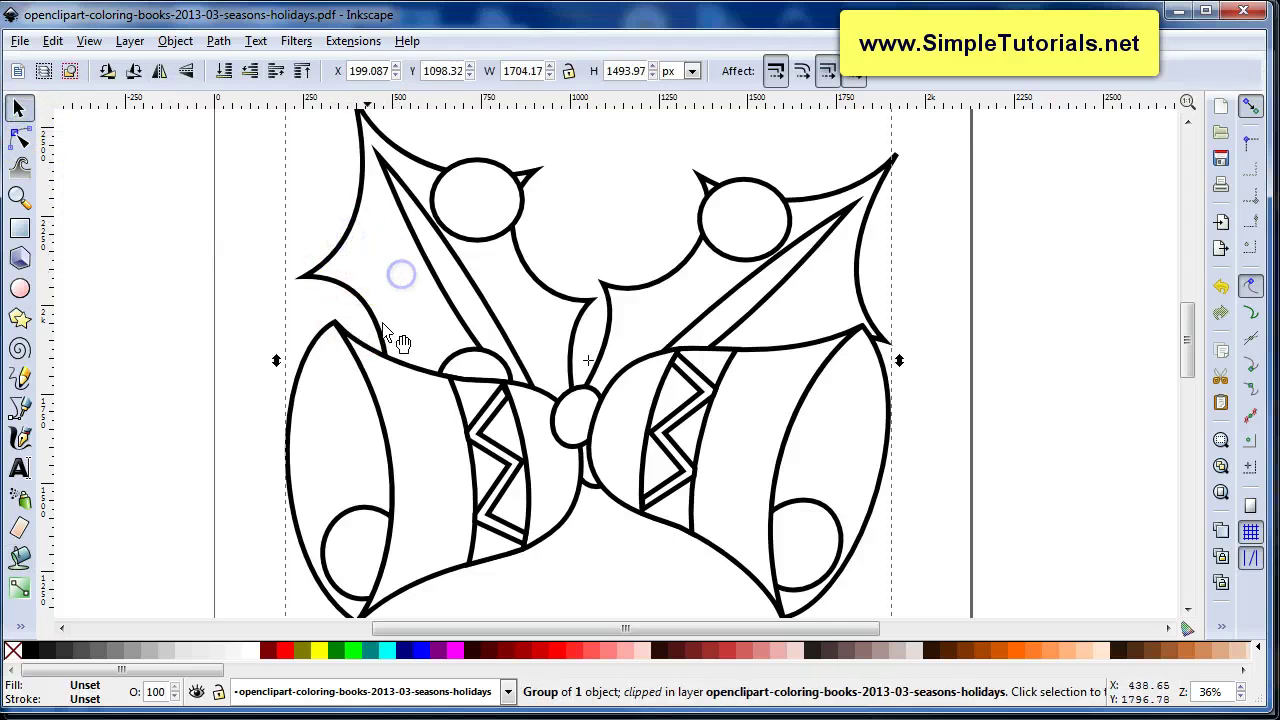
click(286, 651)
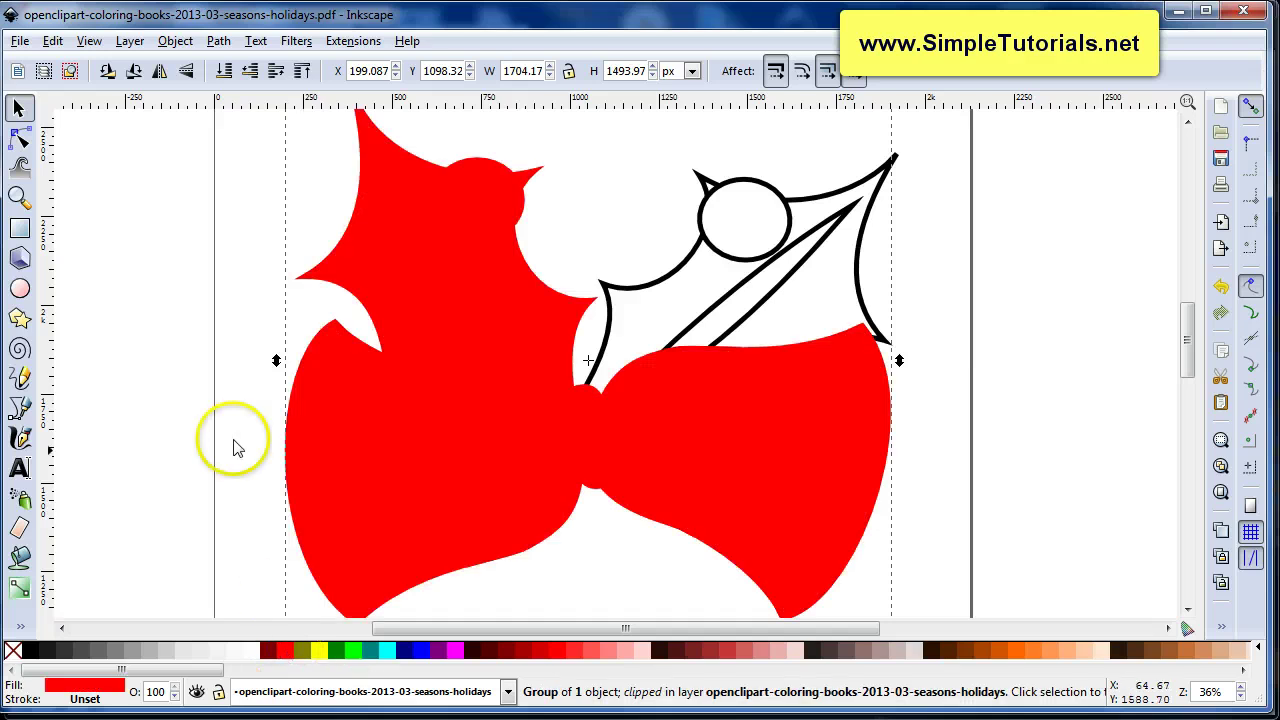
click(58, 42)
click(70, 65)
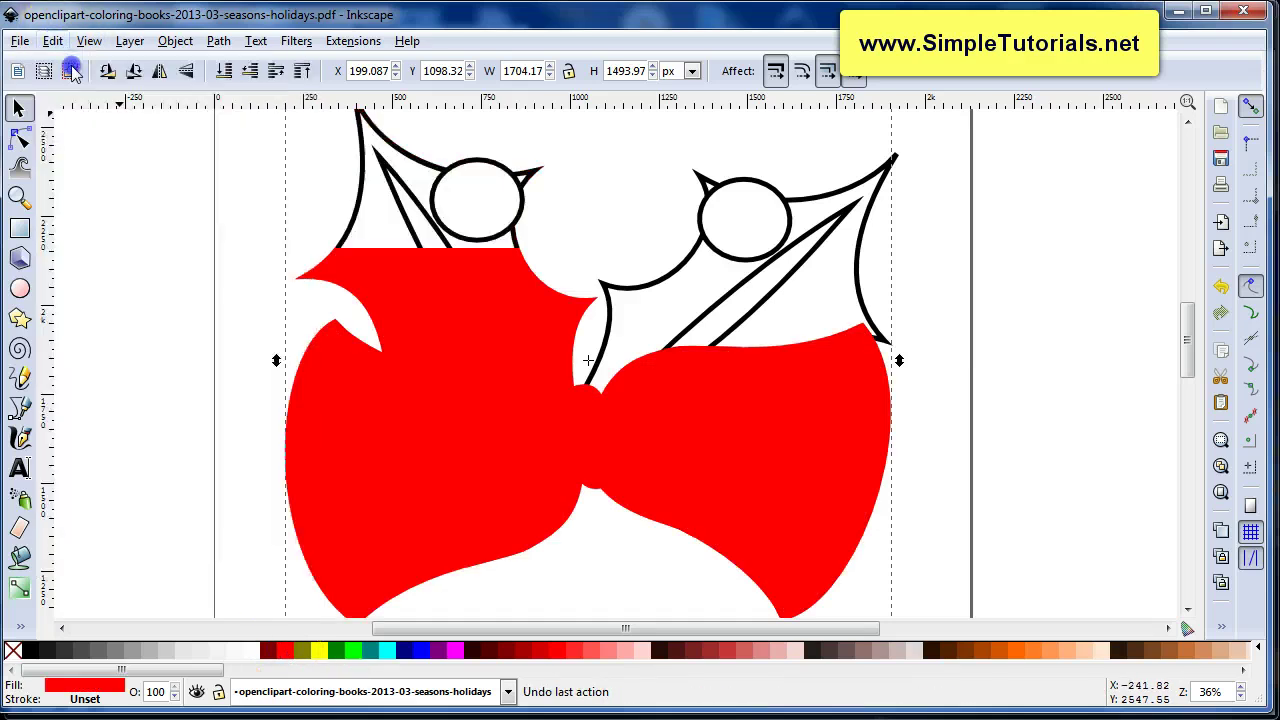
click(342, 284)
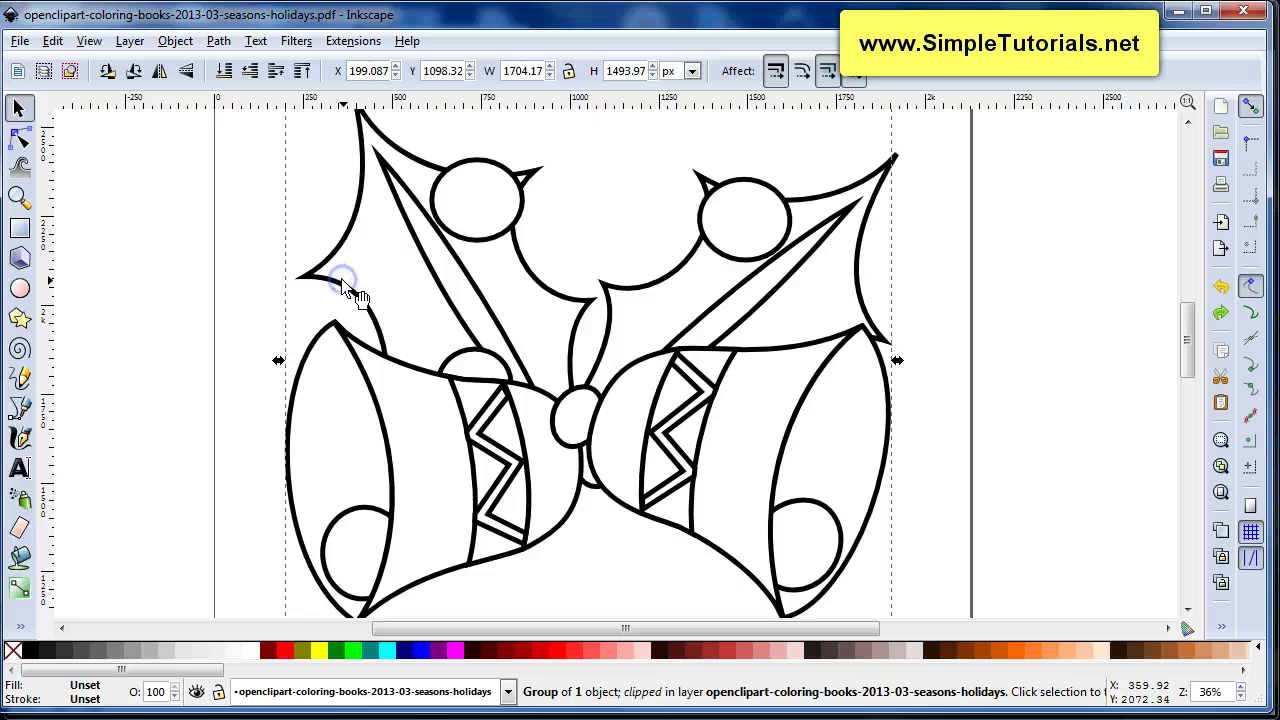
click(219, 350)
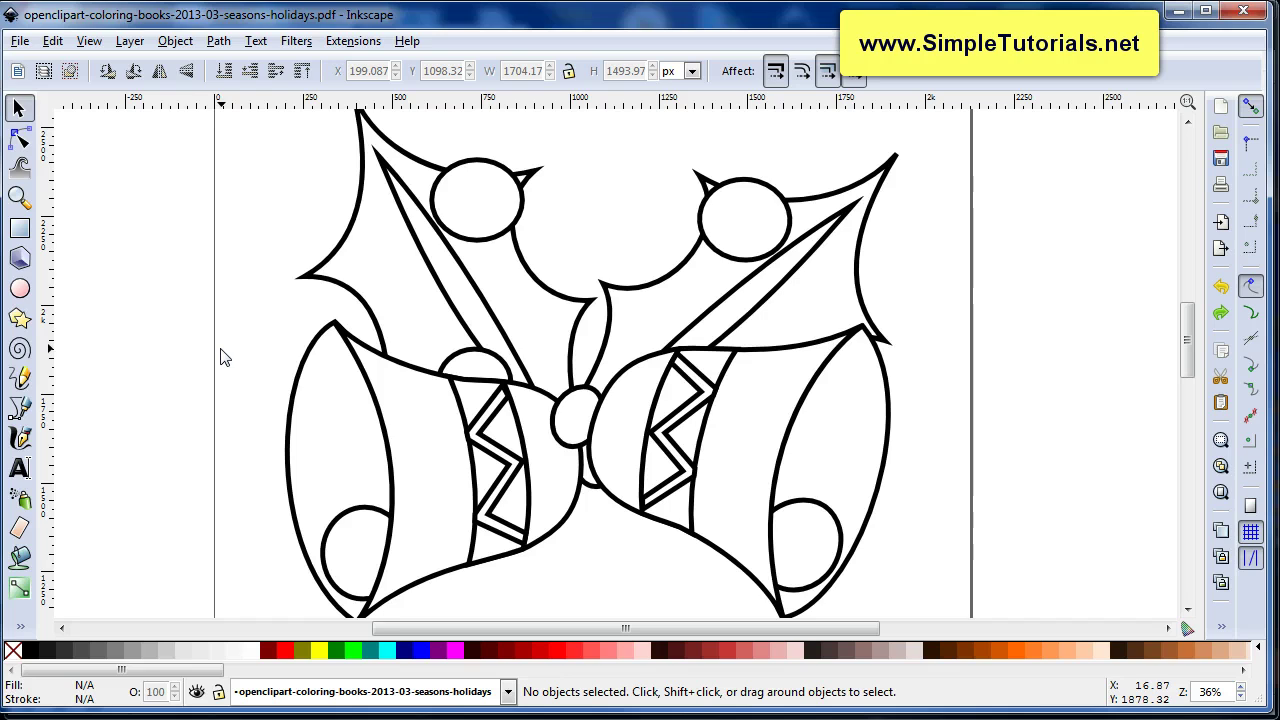
click(223, 364)
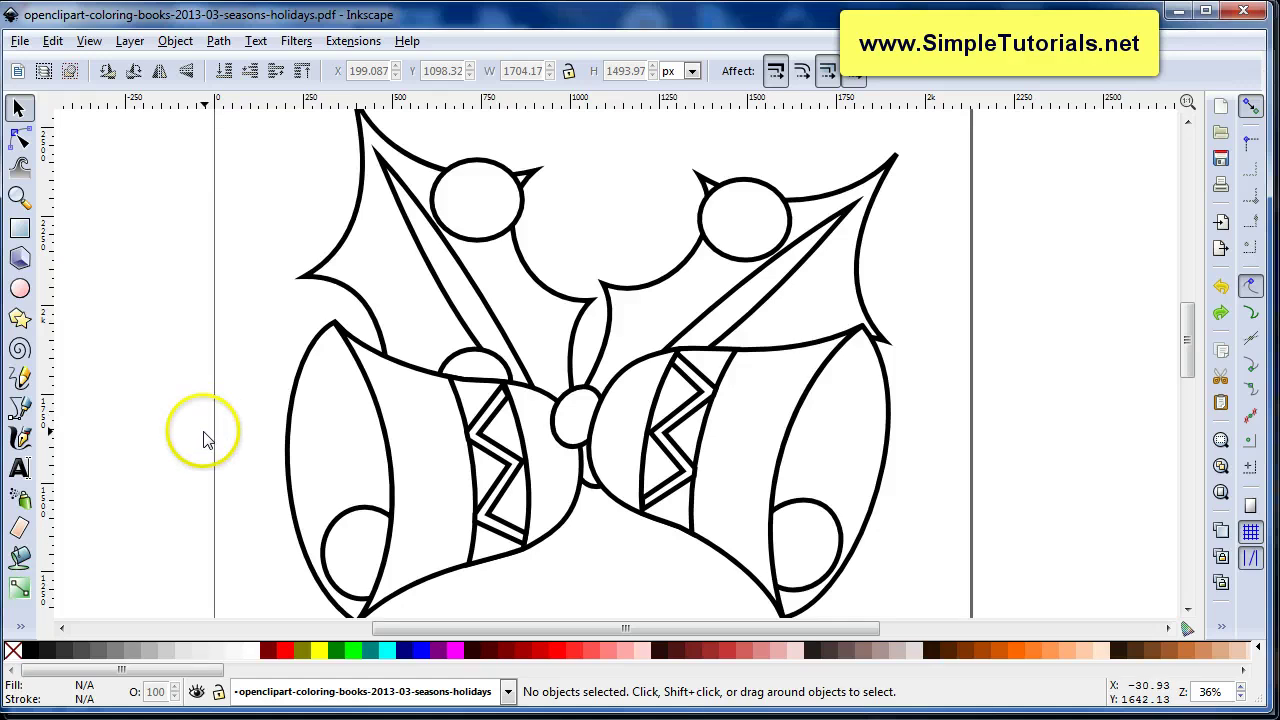
Bucket-fill the opening of the left bell and color it Red (#FF0000)
click(20, 558)
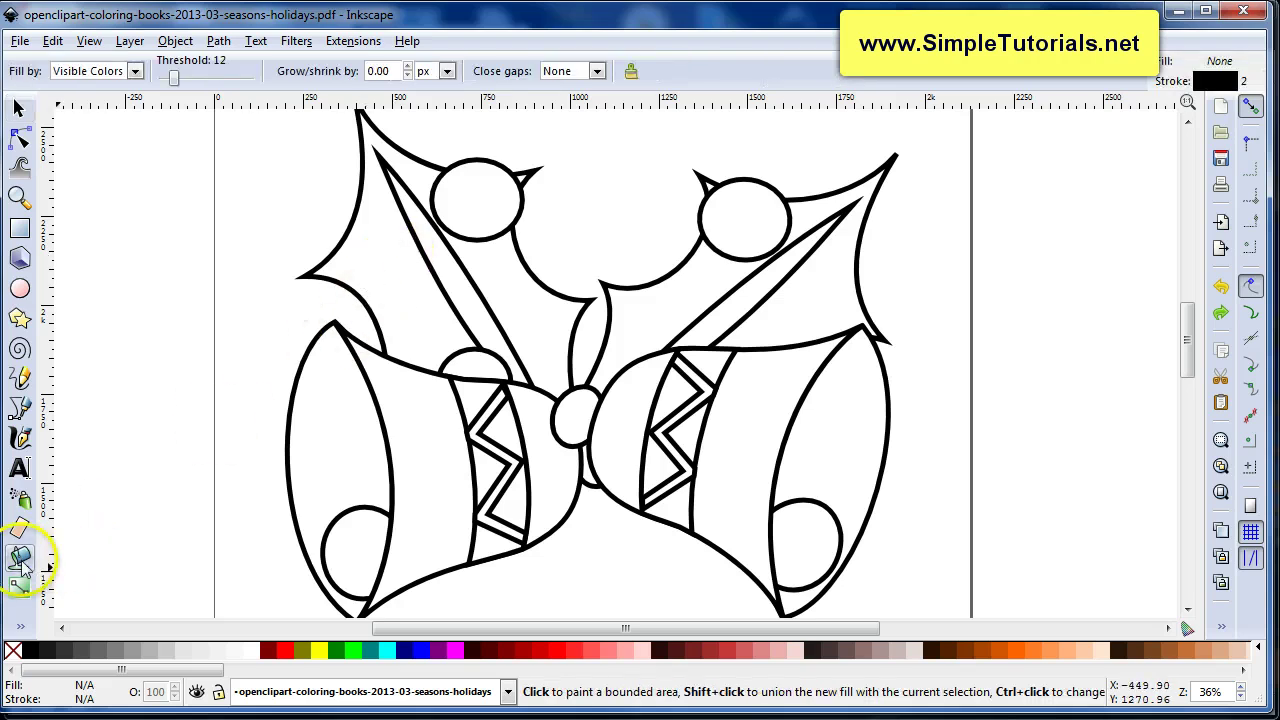
click(337, 403)
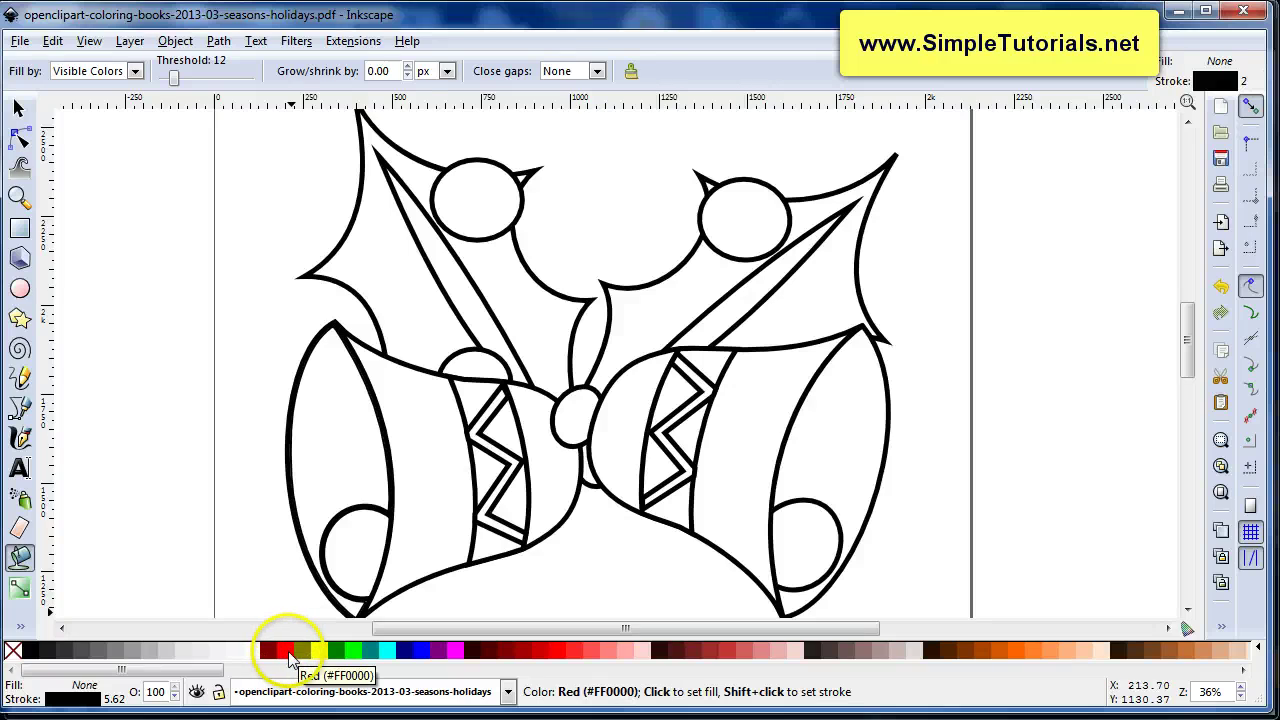
click(287, 657)
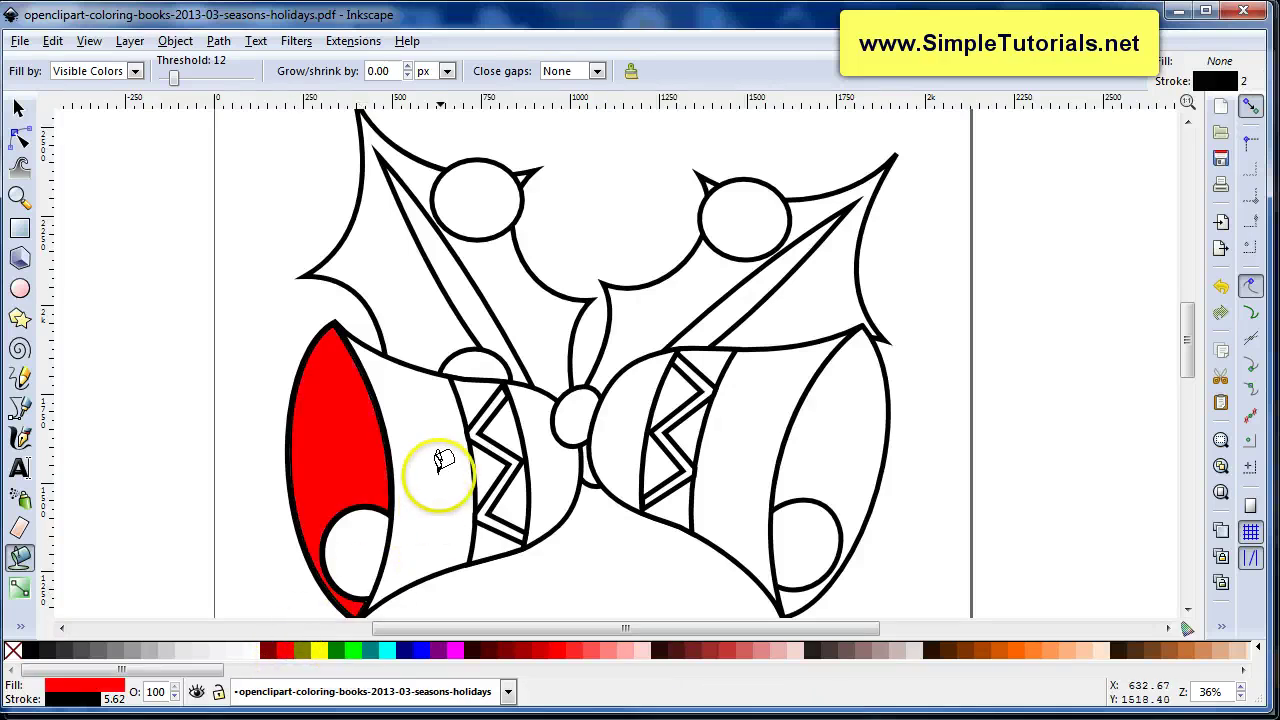
Bucket-fill the left bell's body and its crown section, coloring both Red (#FF0000)
click(373, 592)
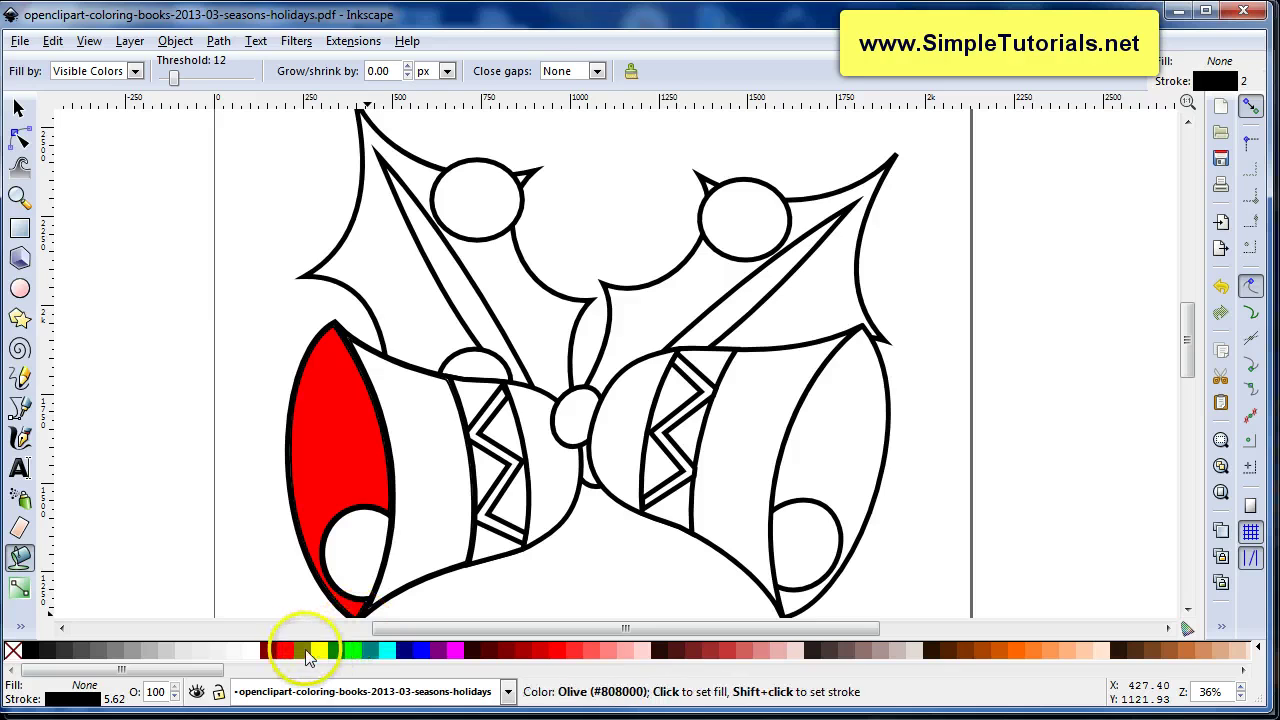
click(287, 657)
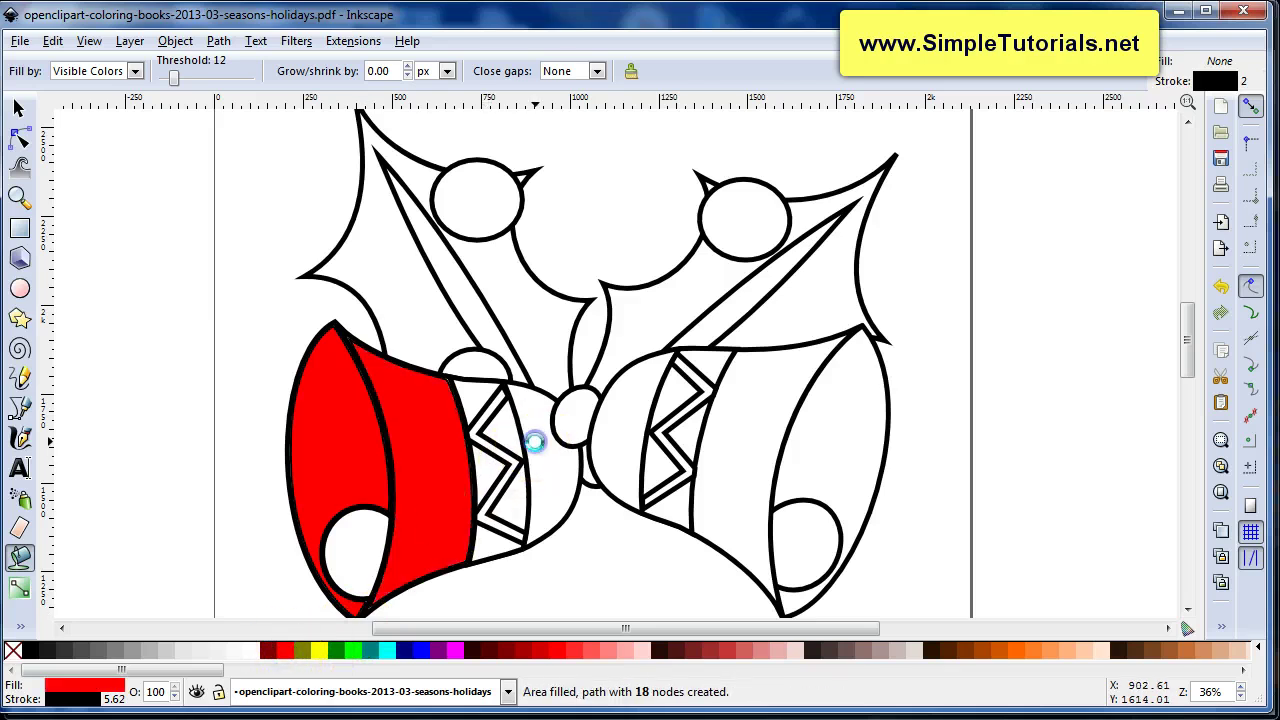
click(530, 440)
click(283, 657)
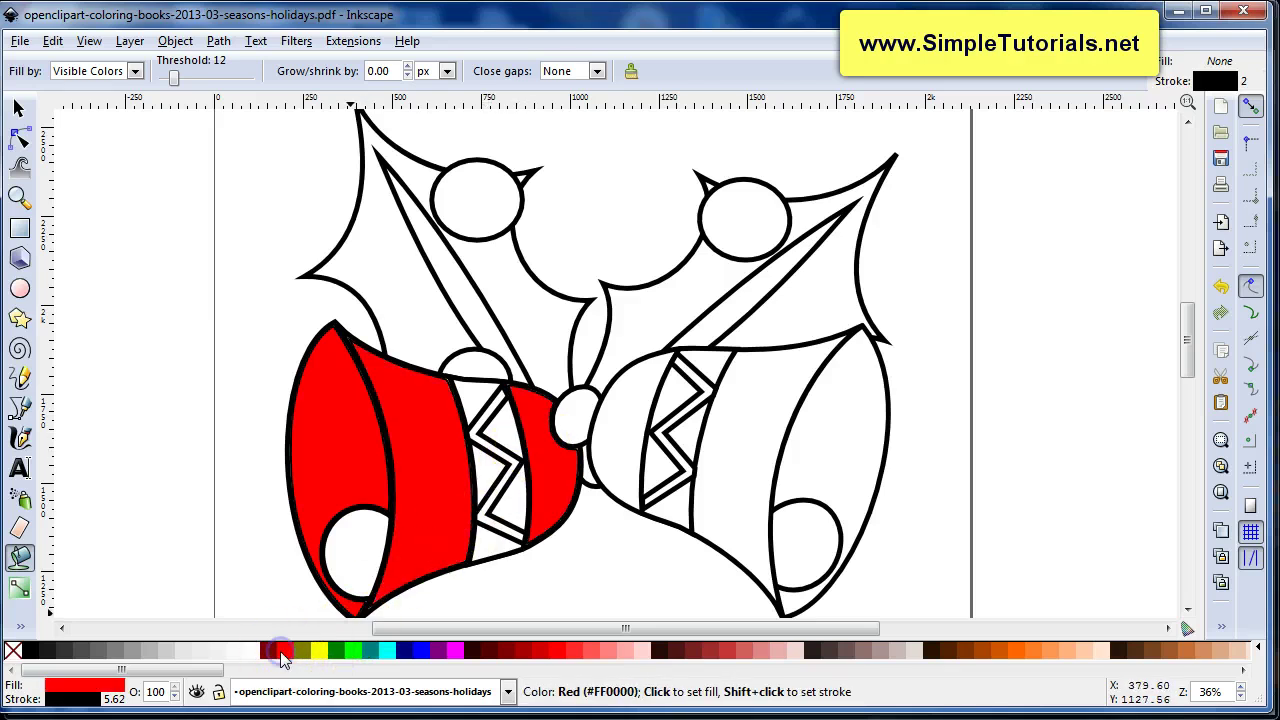
Bucket-fill the right bell's crown section, body and opening, coloring all three Red (#FF0000)
click(613, 434)
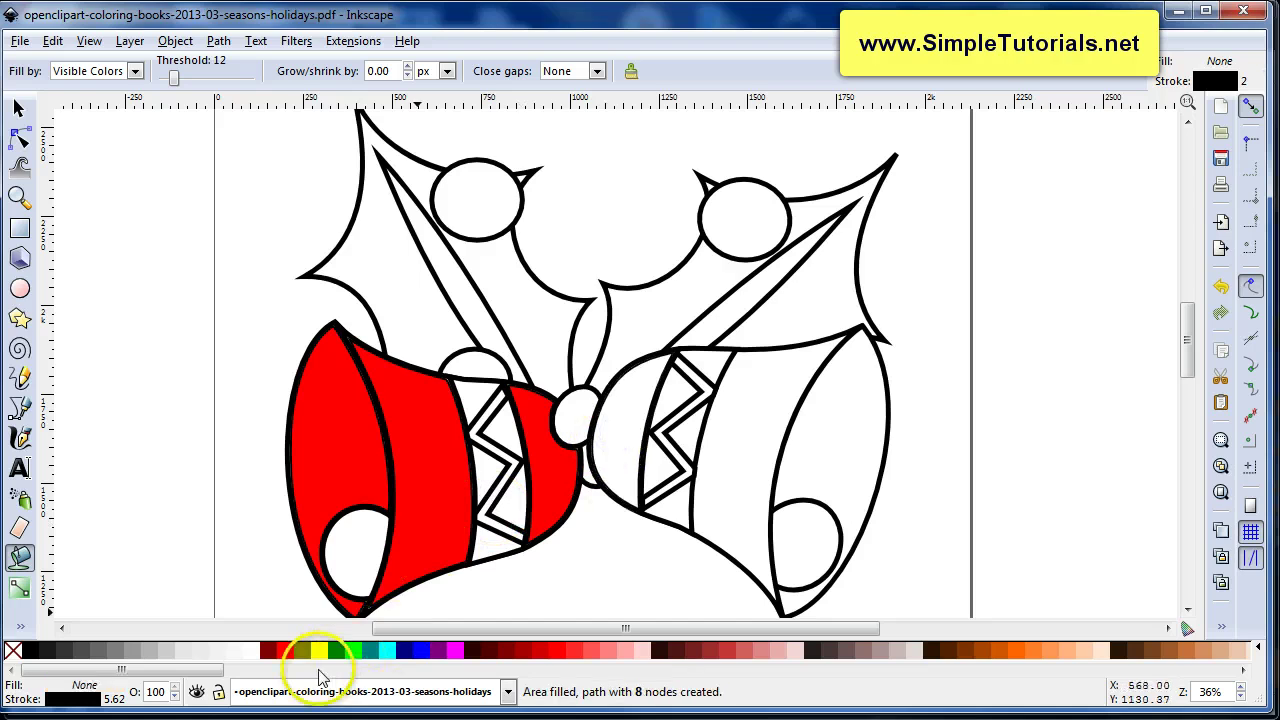
click(286, 655)
click(737, 434)
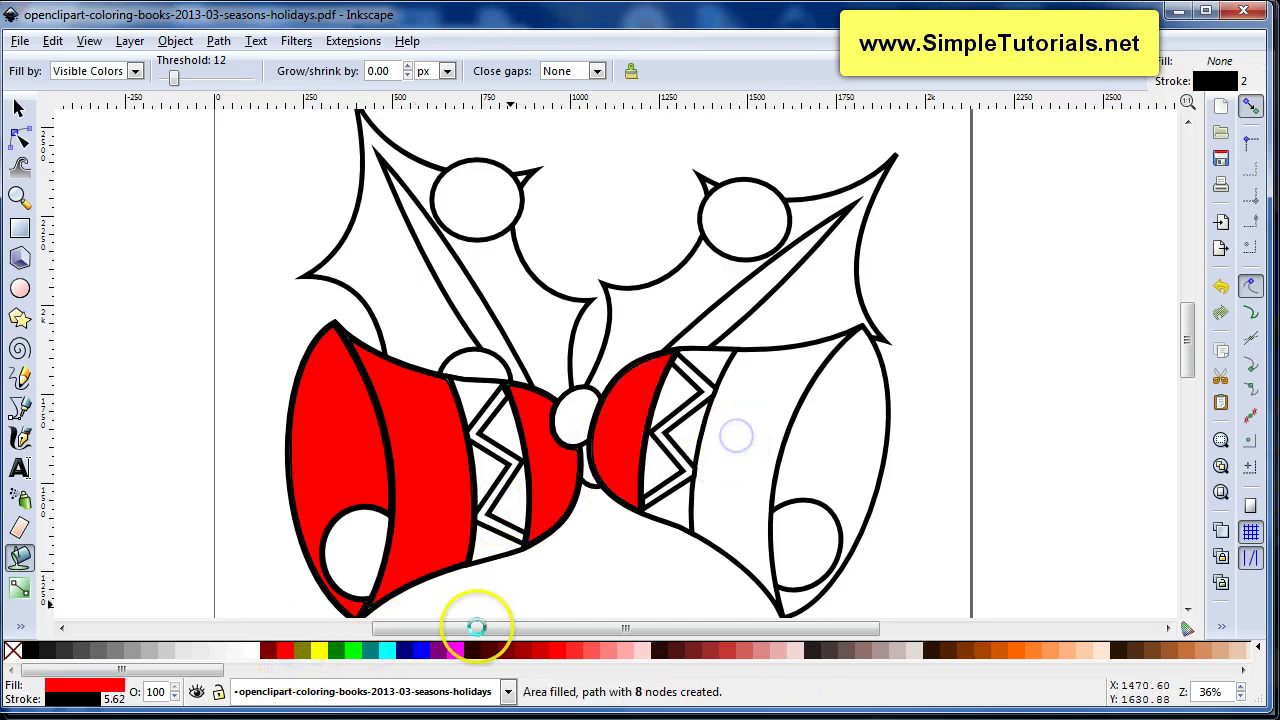
click(285, 650)
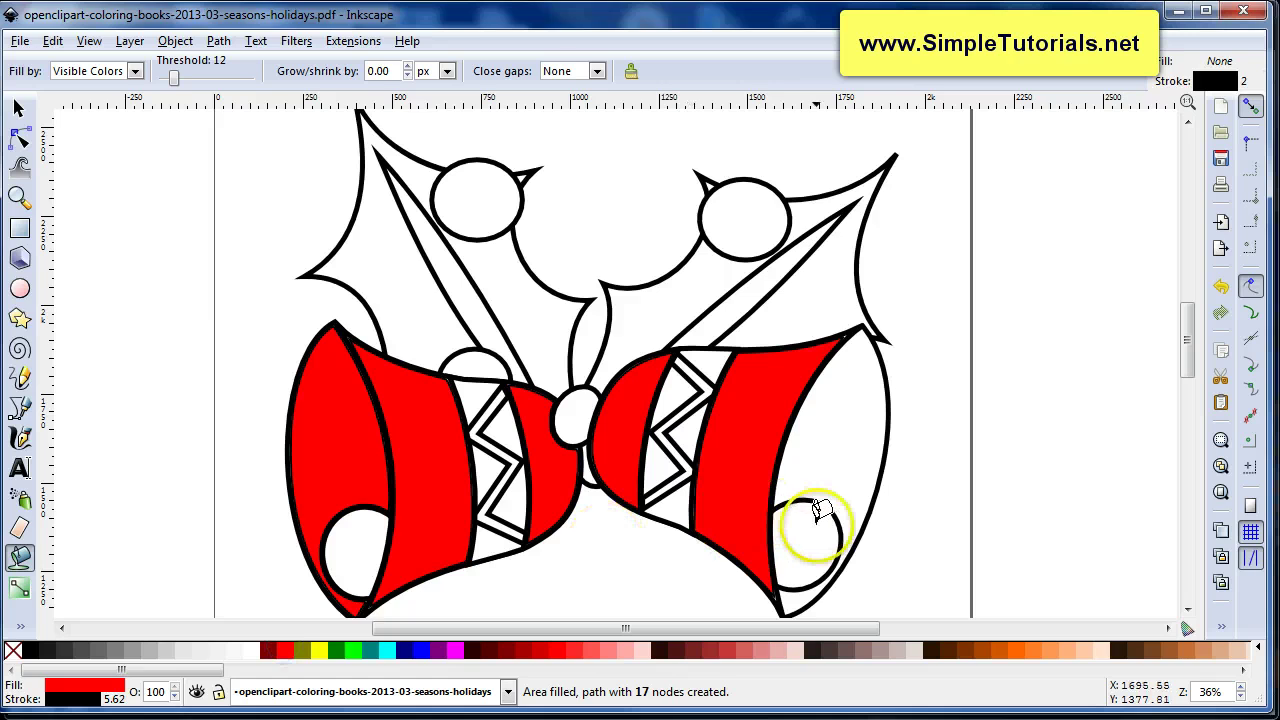
click(846, 434)
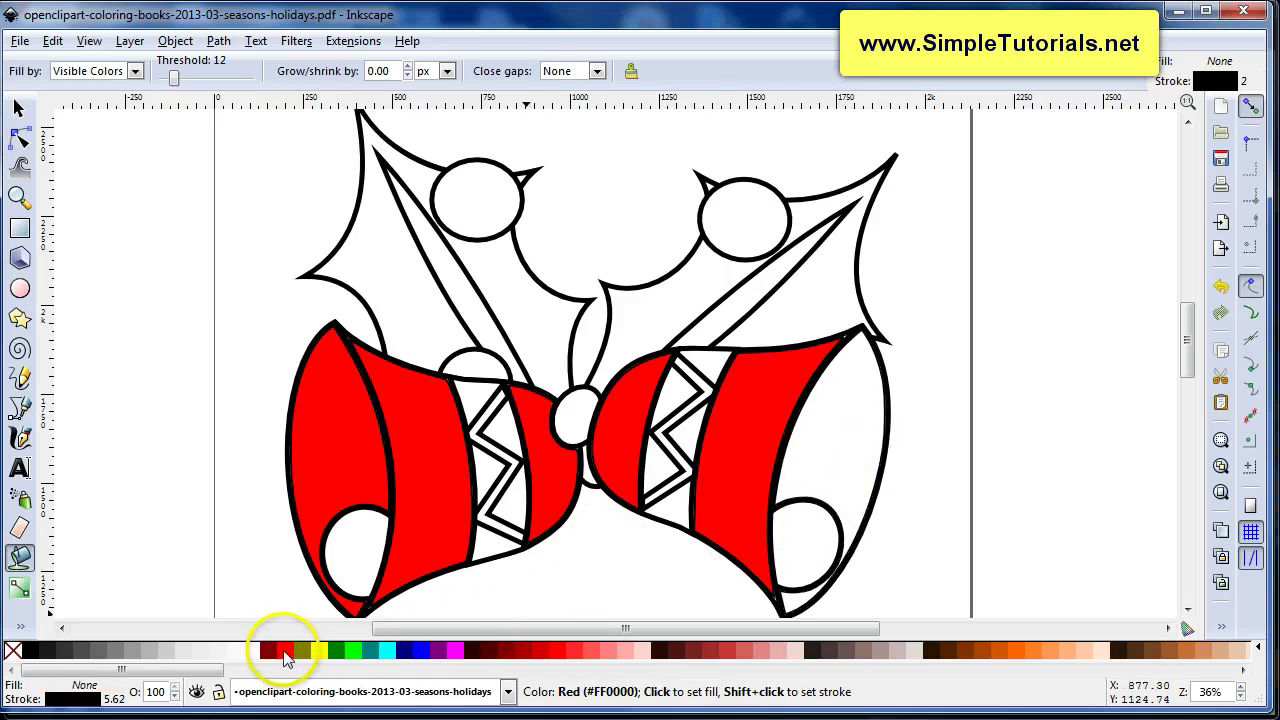
click(280, 651)
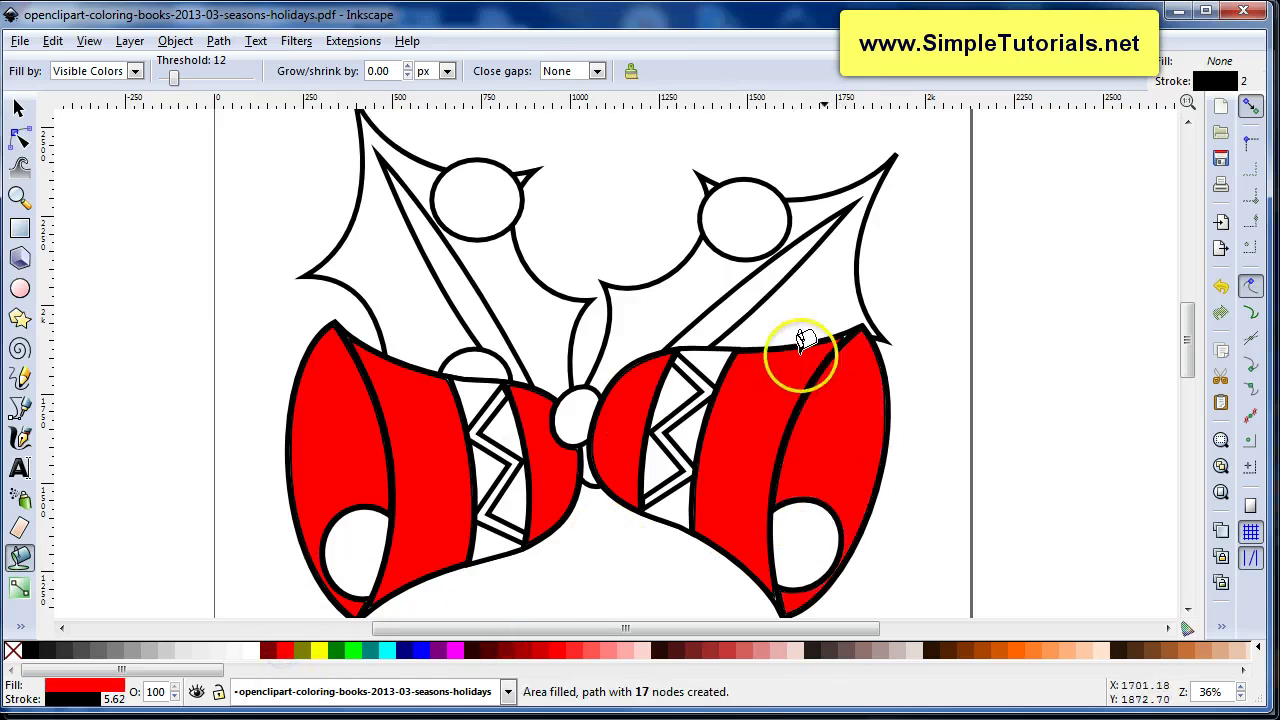
Fill the holly leaves with Green (#008000) and the two berries with Red (#FF0000)
click(620, 447)
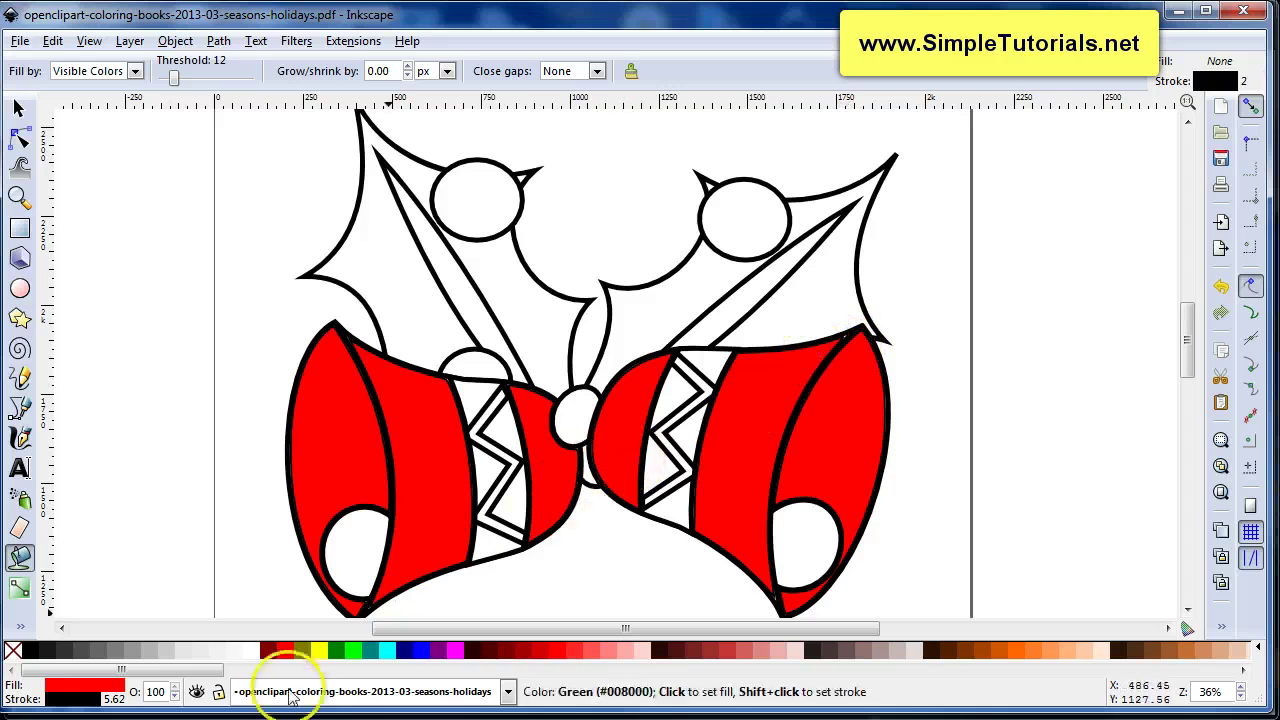
click(338, 651)
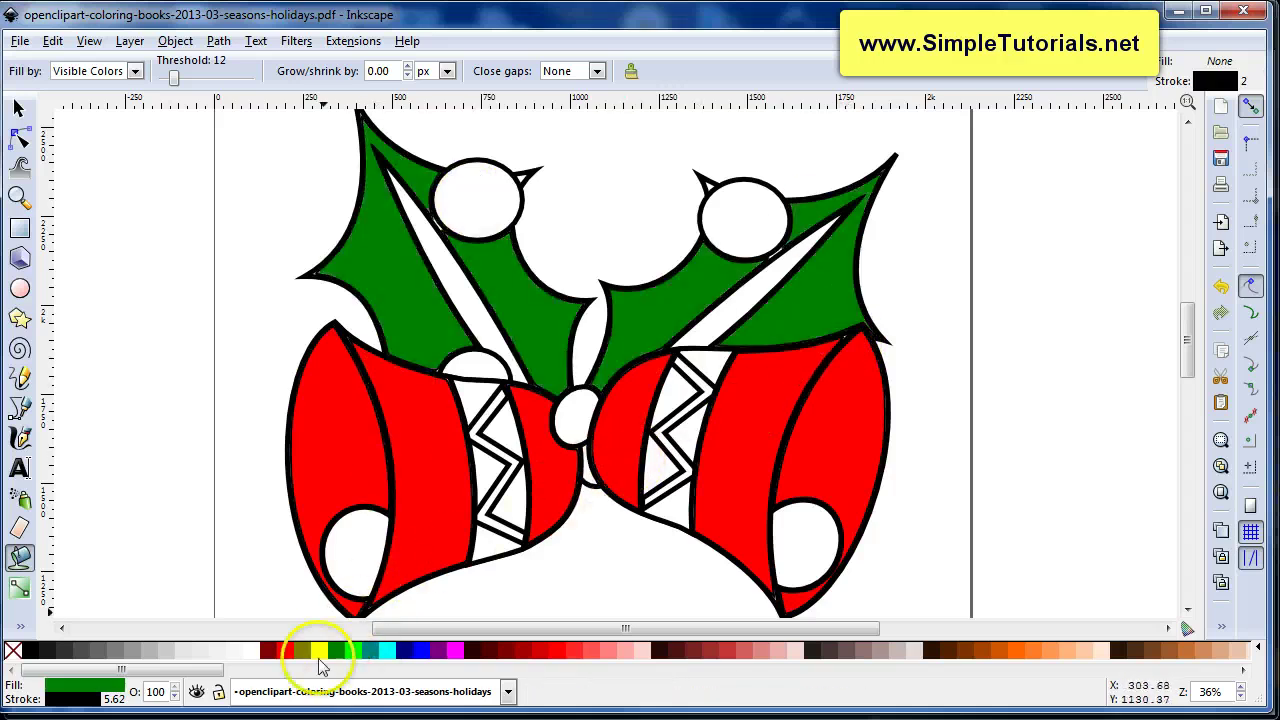
click(276, 651)
Fill both bell clappers with Olive (#808000) and start coloring the bells' band sections Green (#008000)
click(302, 651)
click(340, 651)
click(418, 583)
click(567, 508)
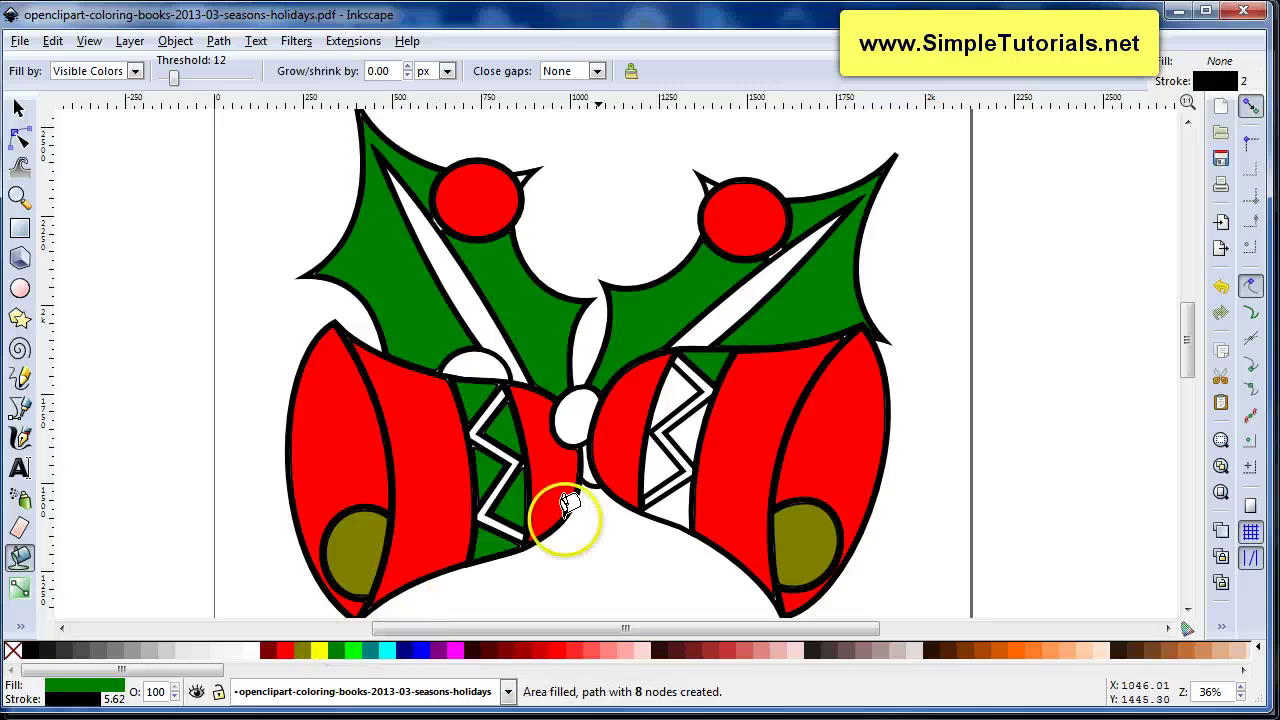
Color the zigzag stripes on both bells Red (#FF0000), and the remaining band sections and small leaf tips Green (#008000)
click(478, 556)
click(286, 648)
click(52, 40)
click(70, 66)
click(323, 651)
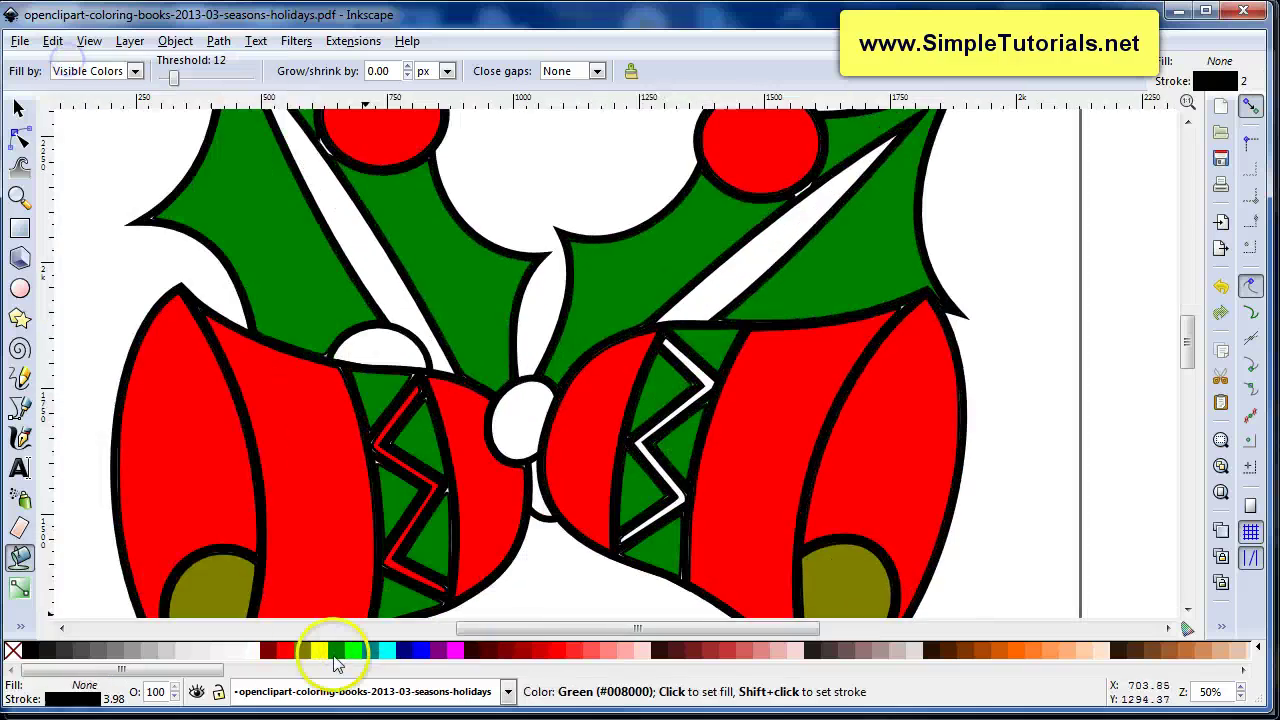
click(563, 429)
click(323, 651)
click(585, 372)
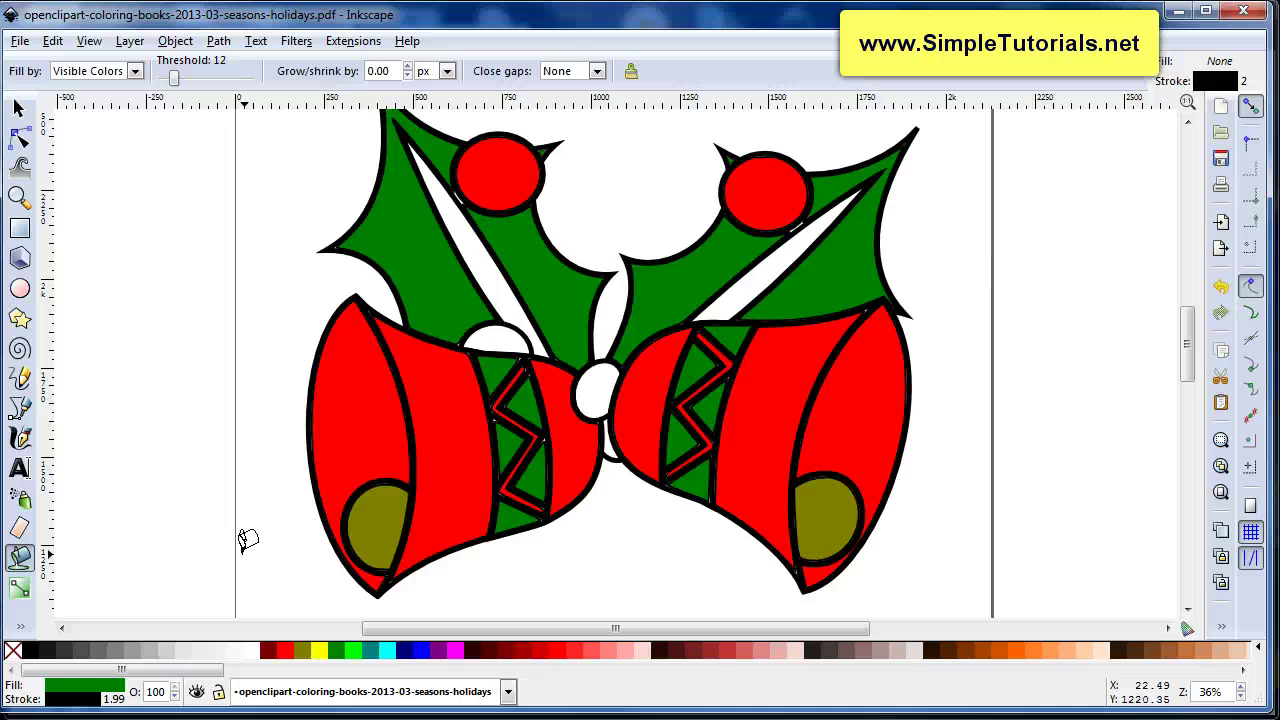
Select the red body fill of the left bell and remove its stroke
mouse_move(285, 525)
mouse_down()
mouse_move(306, 508)
mouse_move(403, 495)
mouse_move(426, 463)
mouse_move(446, 466)
mouse_move(383, 519)
mouse_move(437, 365)
mouse_move(388, 317)
mouse_move(430, 423)
mouse_move(417, 568)
mouse_up()
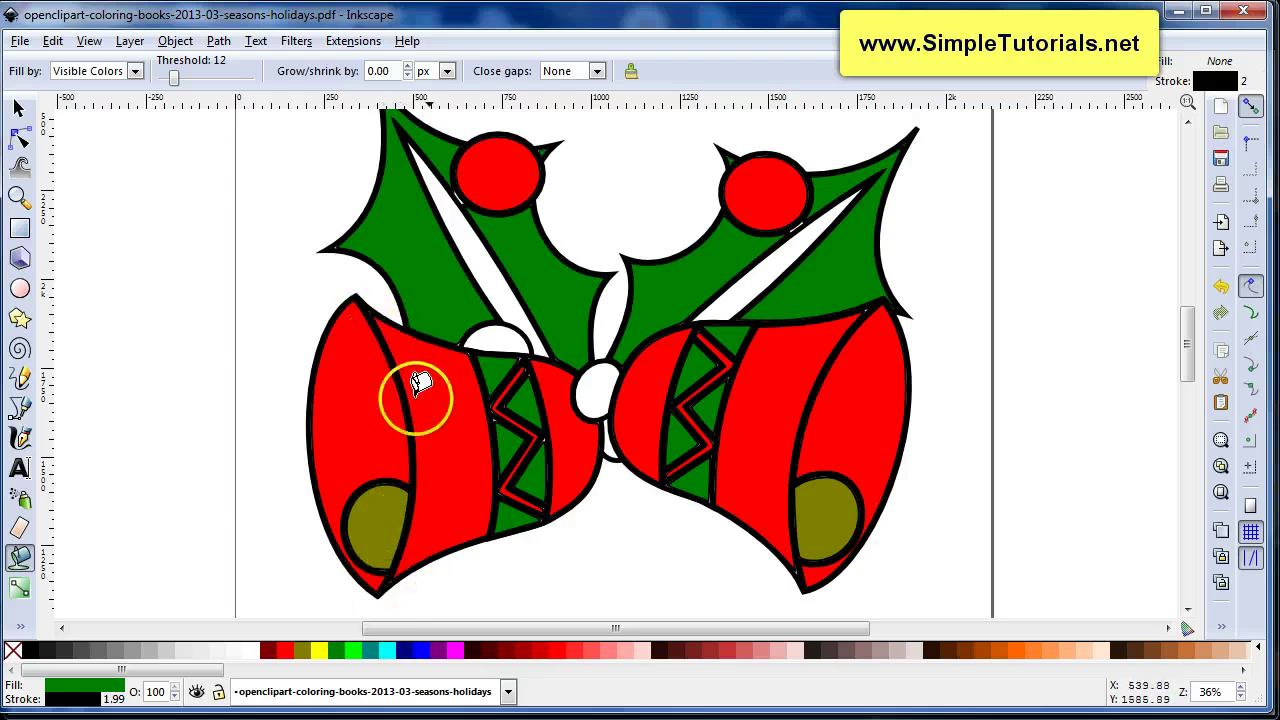
click(434, 436)
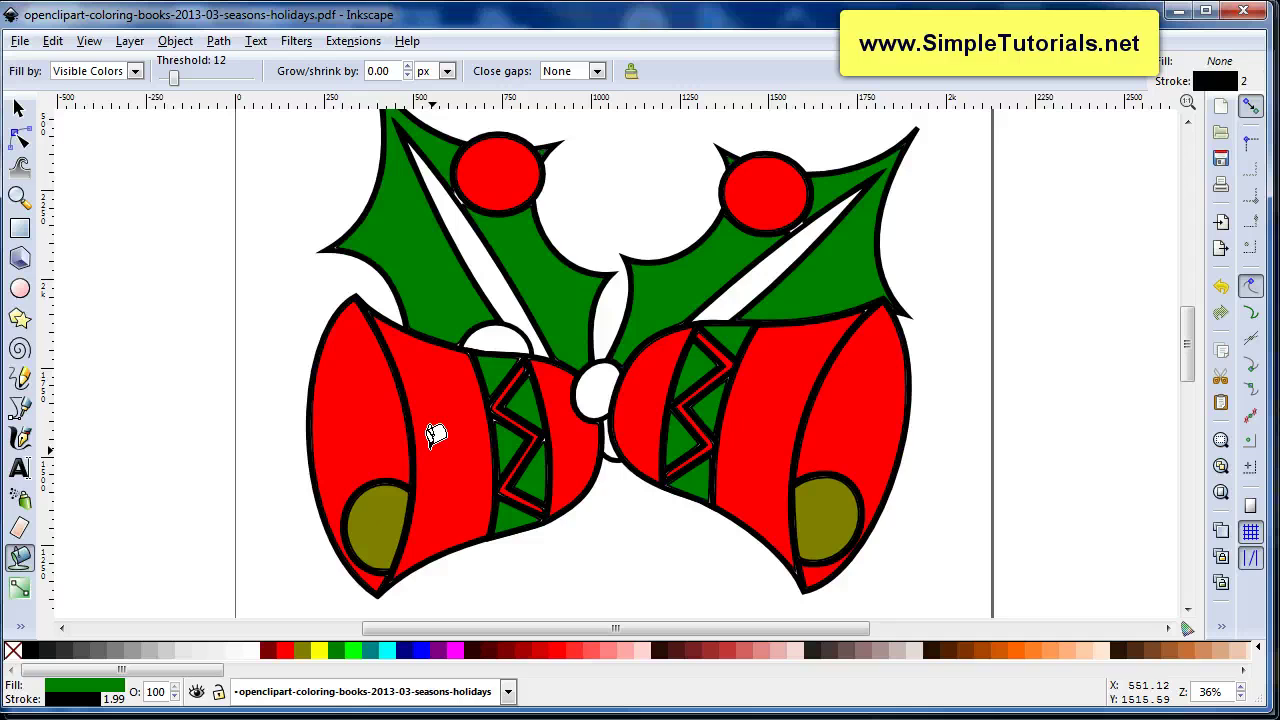
key(s)
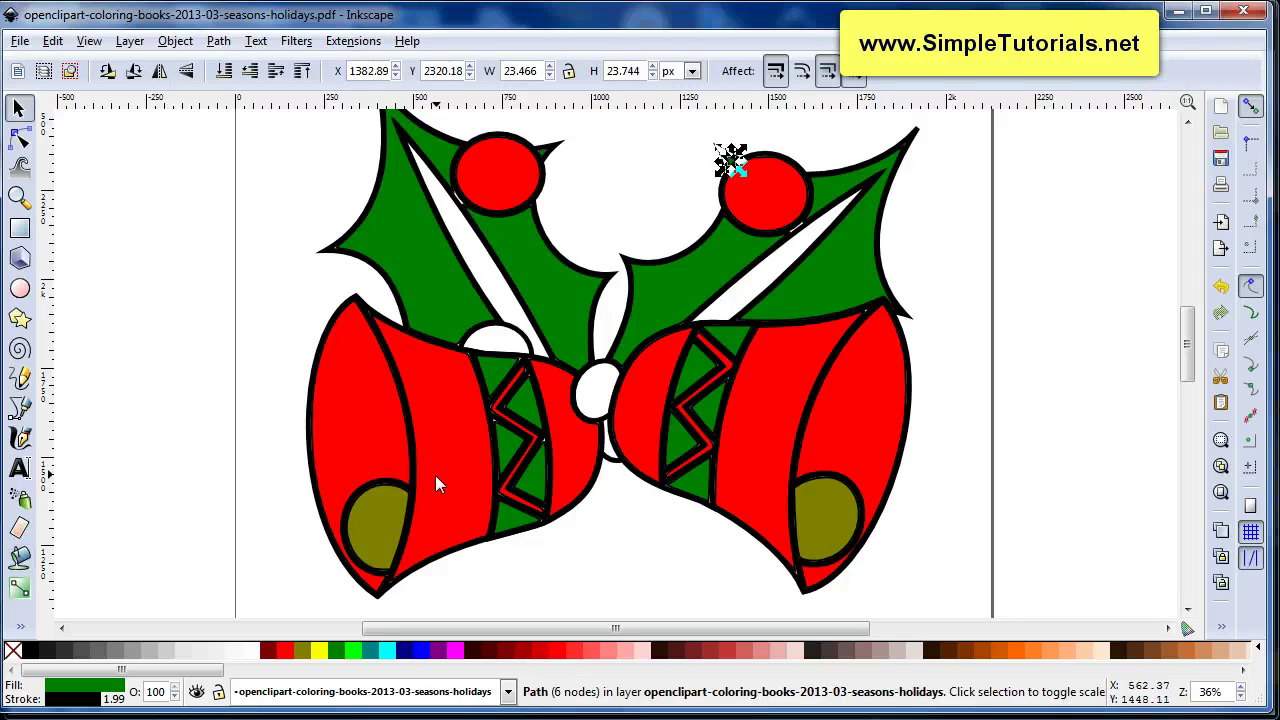
click(440, 446)
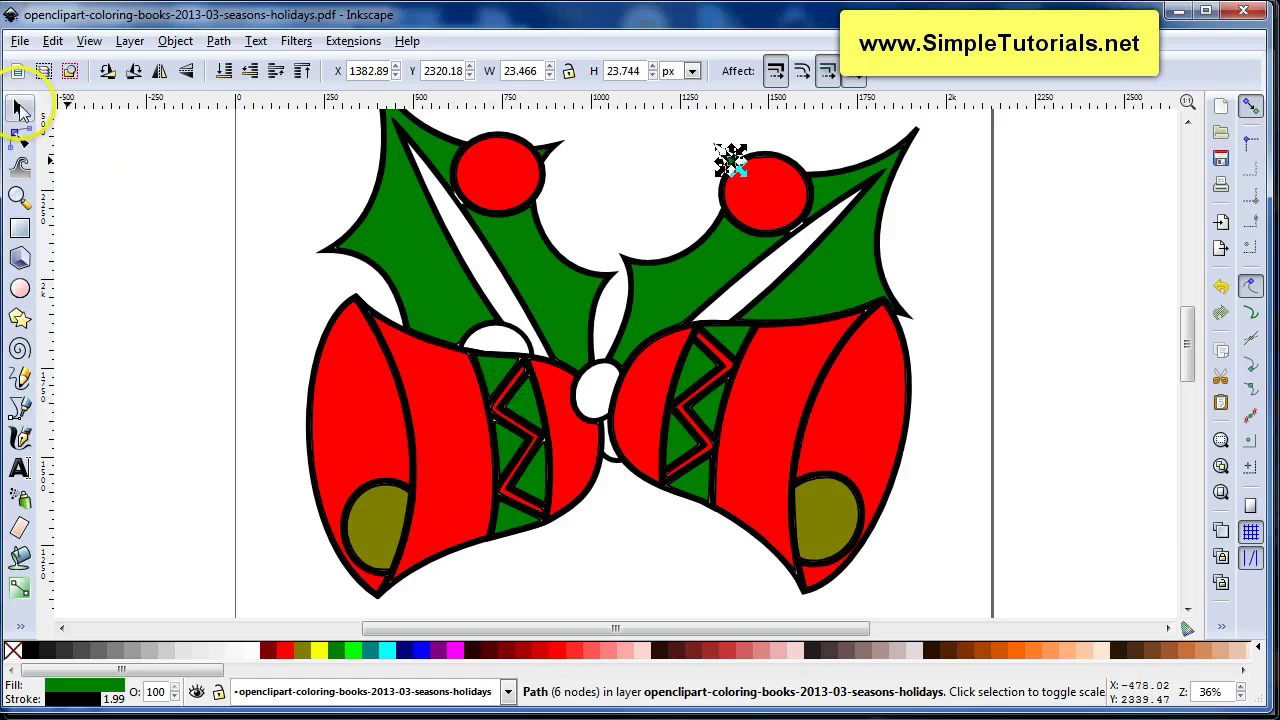
click(451, 460)
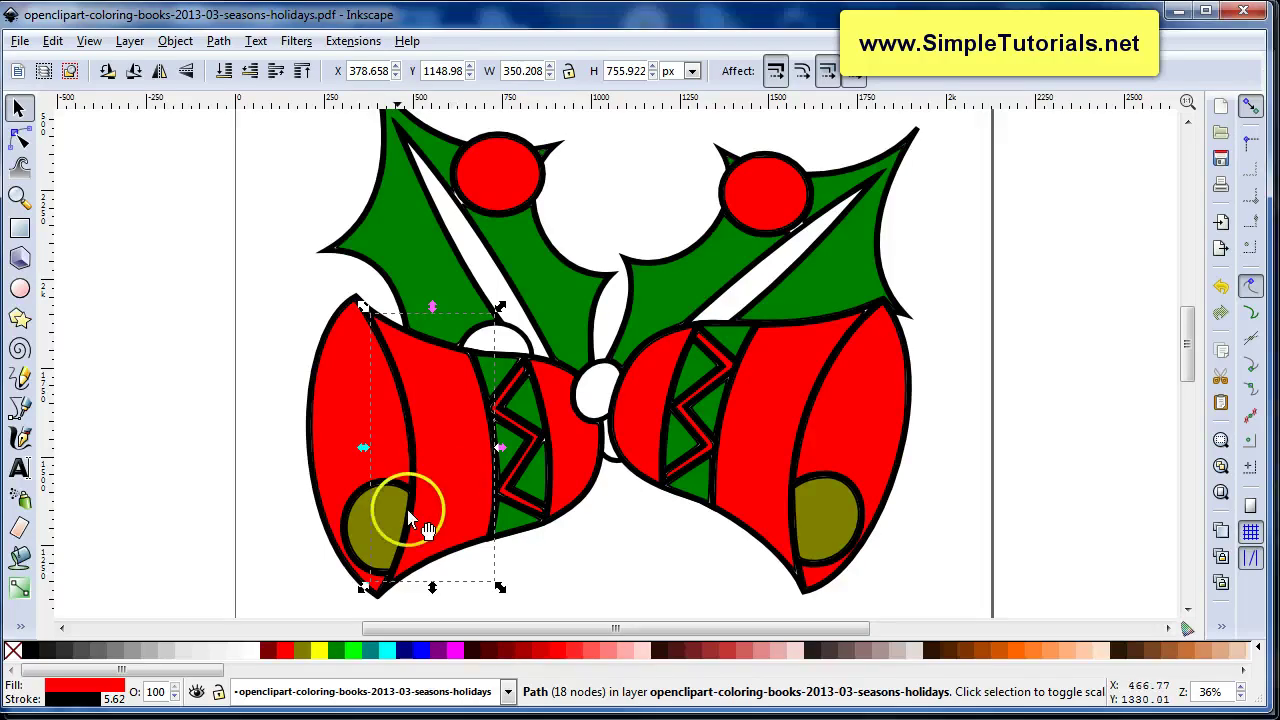
right_click(84, 705)
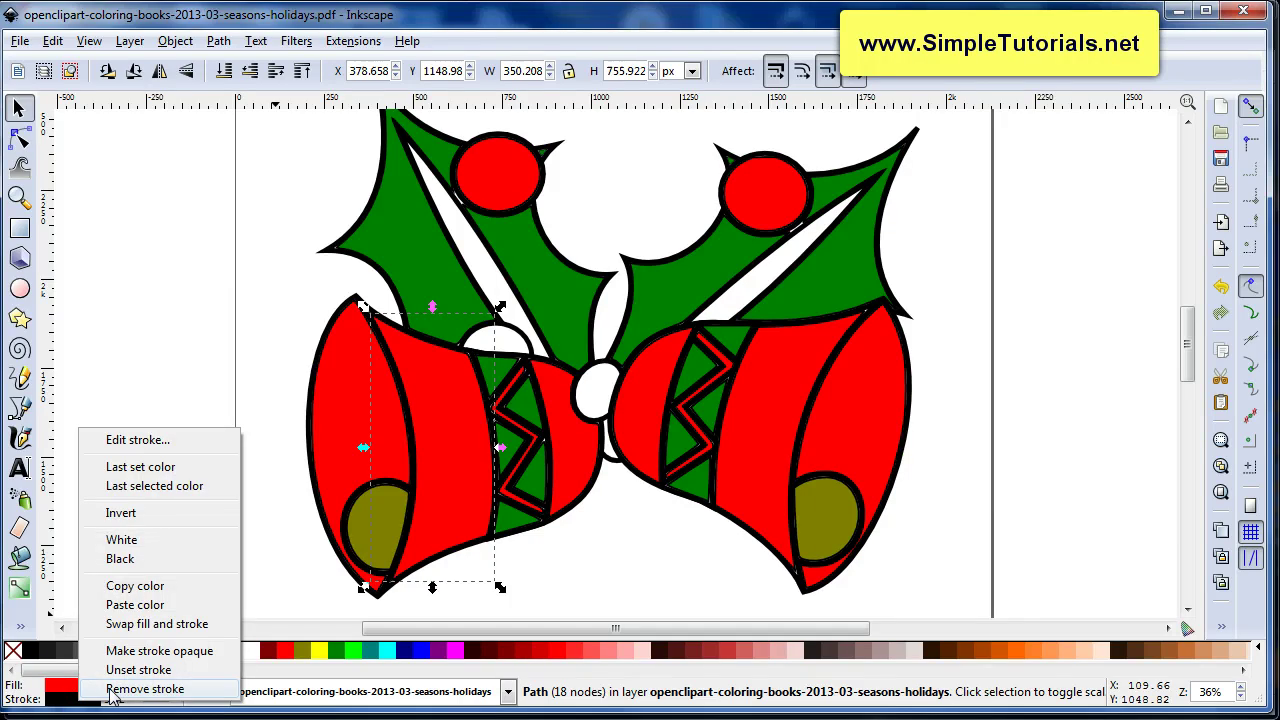
click(113, 697)
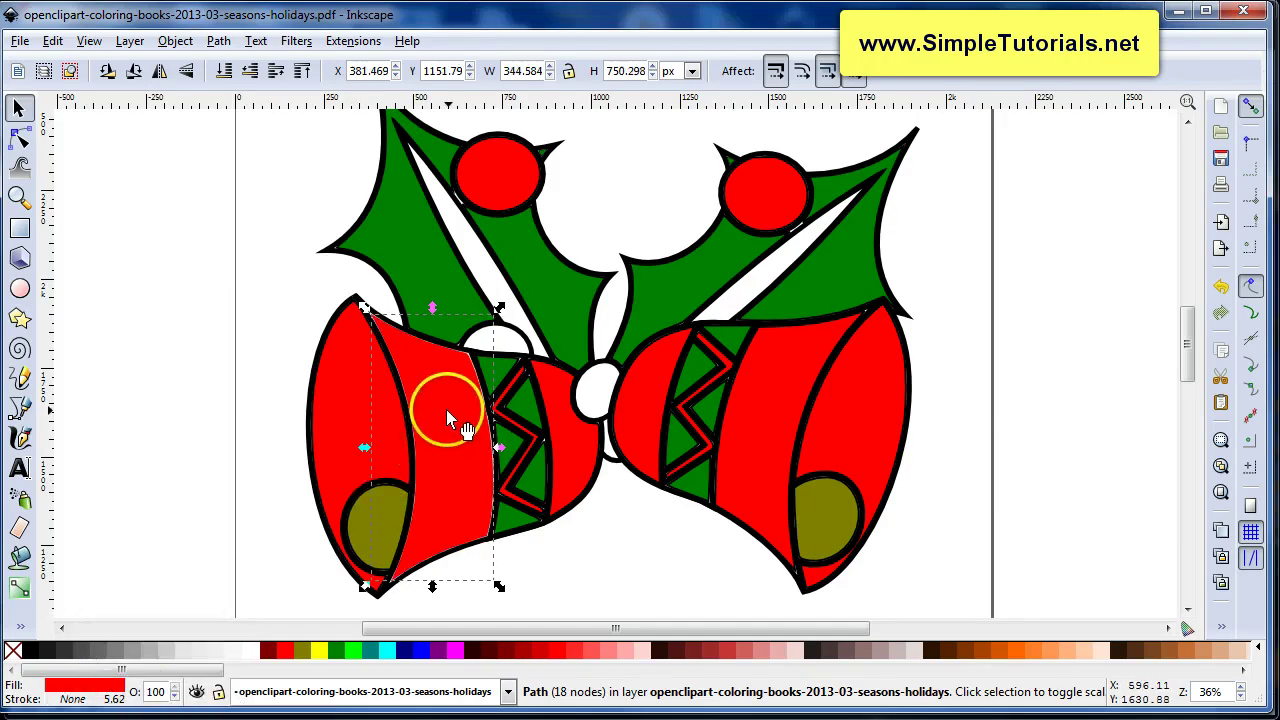
Try moving the left bell's red body fill away from its outline, and undo the move
ctrl+scroll(449, 410, up, 2)
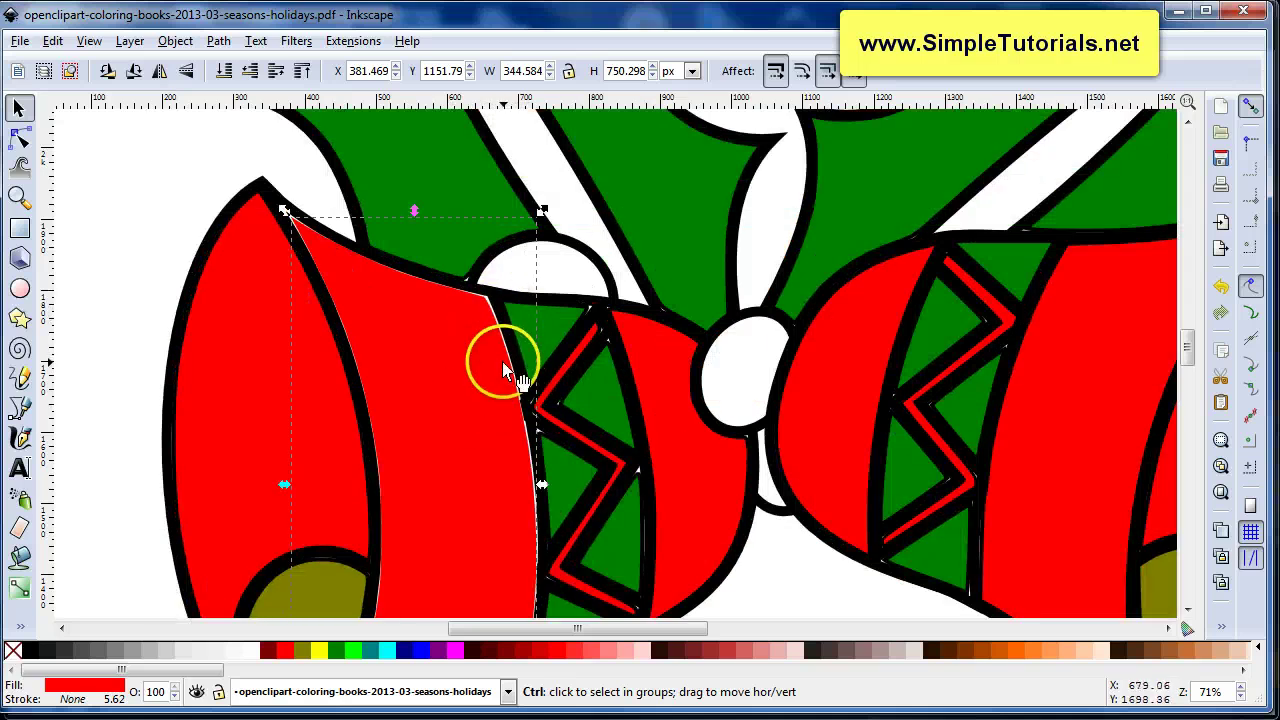
ctrl+scroll(437, 481, down, 1)
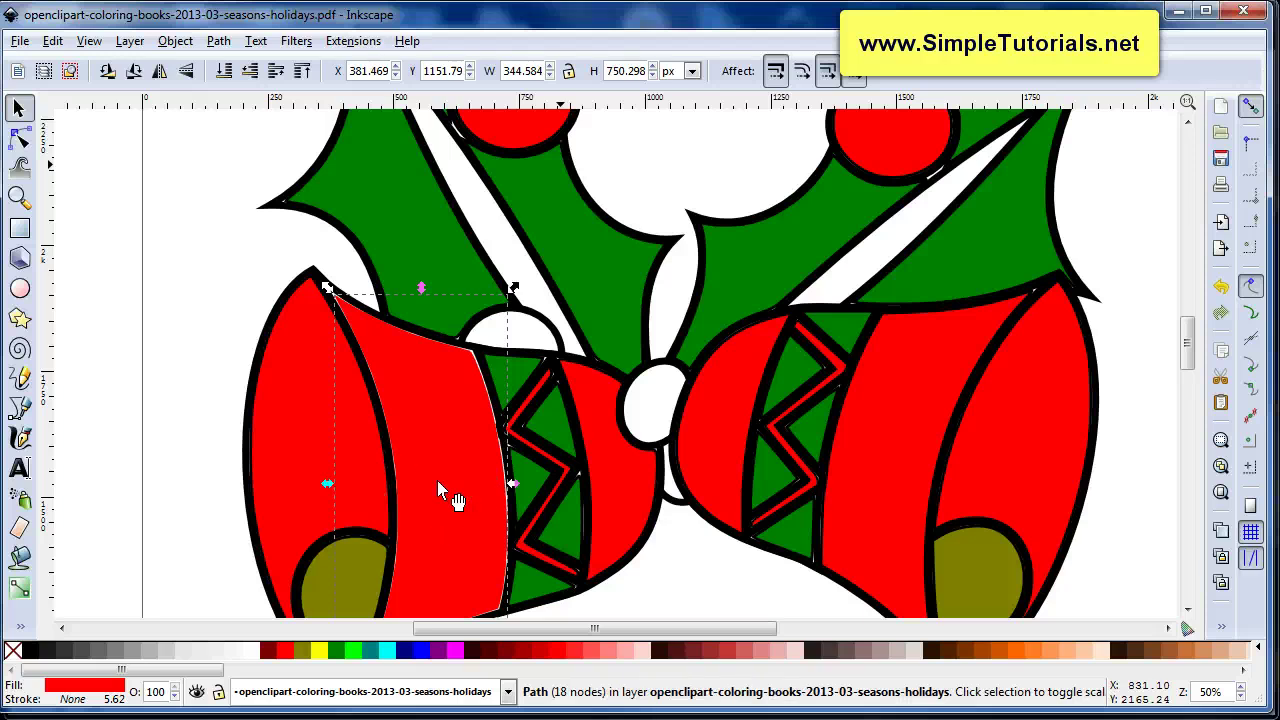
scroll(437, 481, down, 2)
click(437, 481)
click(434, 411)
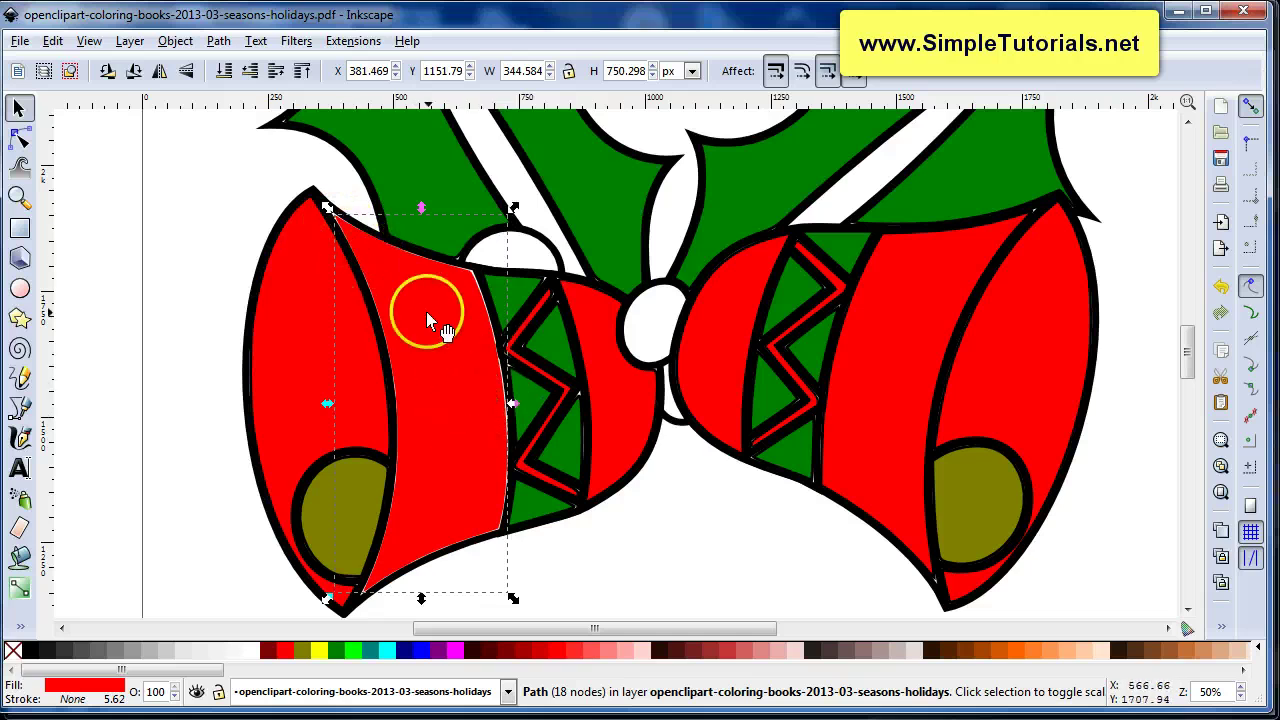
drag(426, 312, 332, 311)
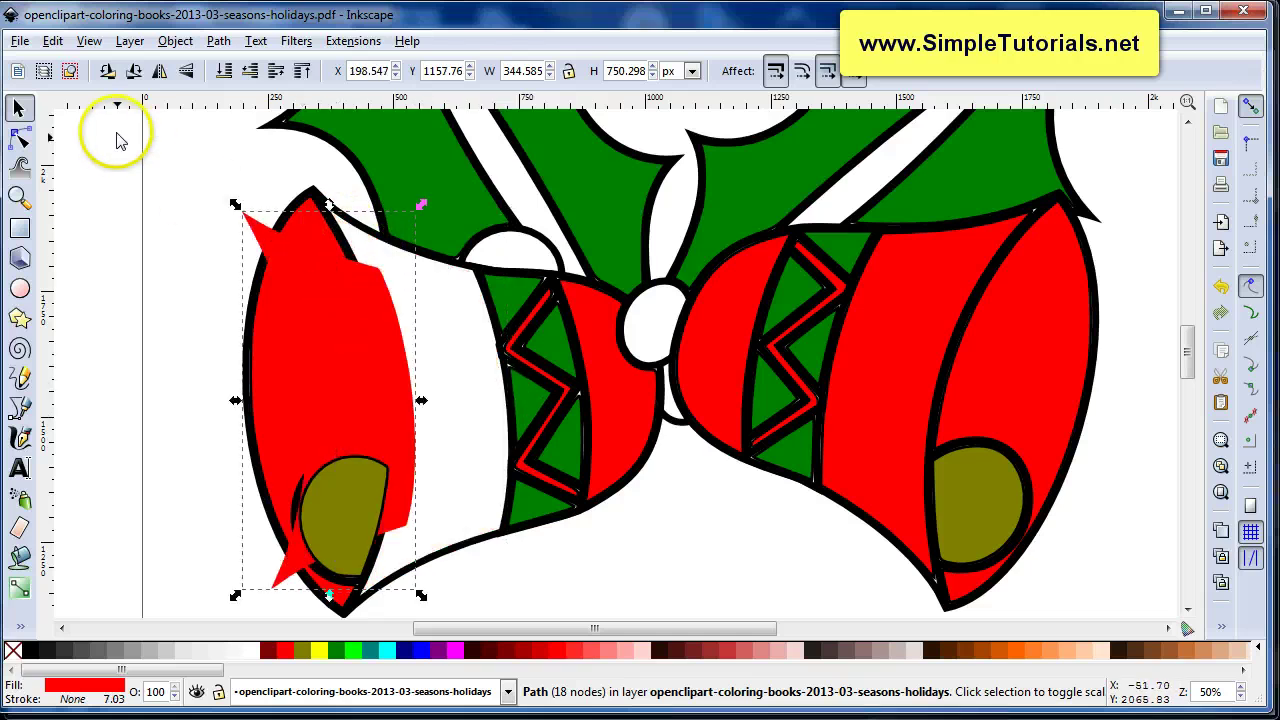
click(52, 40)
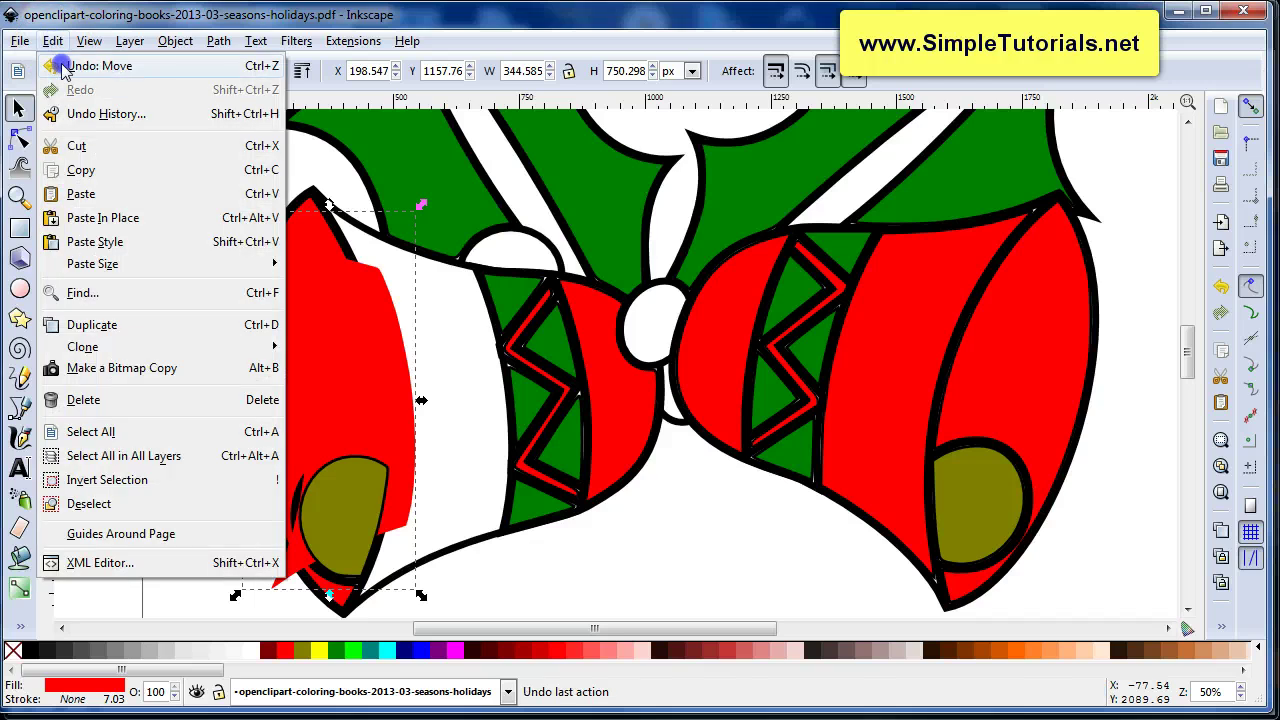
click(62, 66)
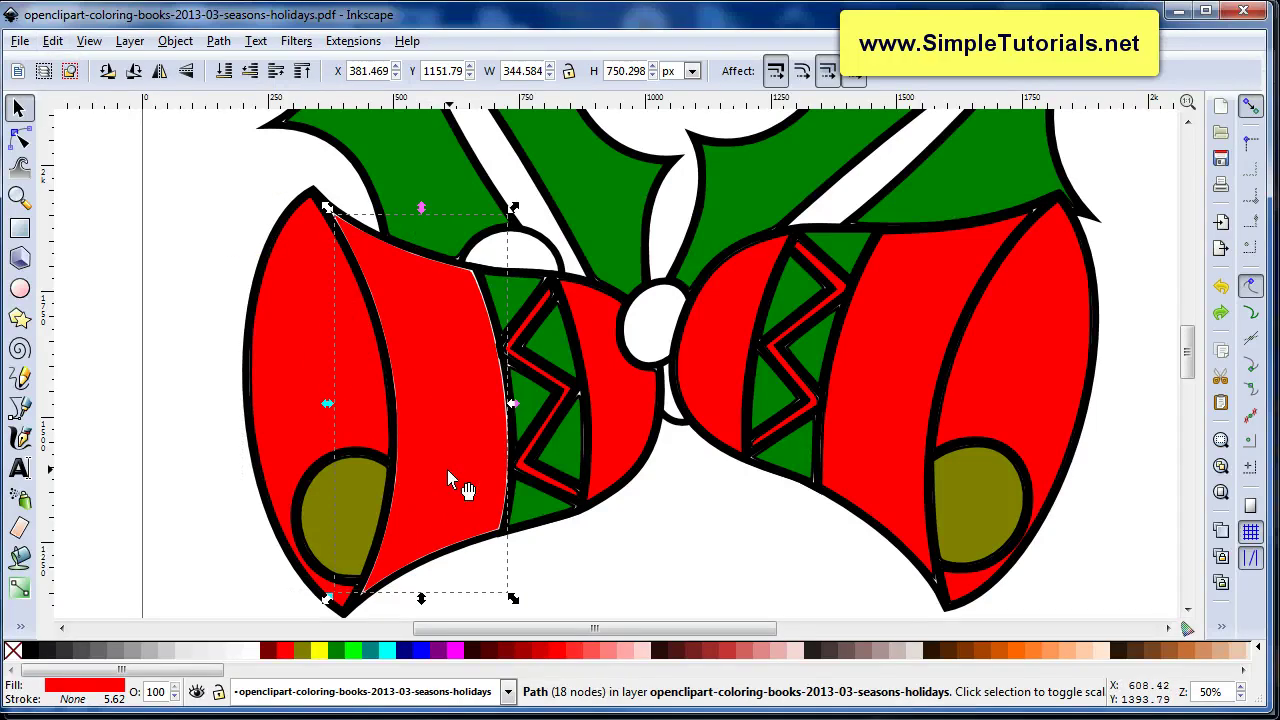
Outset the left bell's red body fill twice to close the gap to its outline, and clear the selection
key(ctrl)
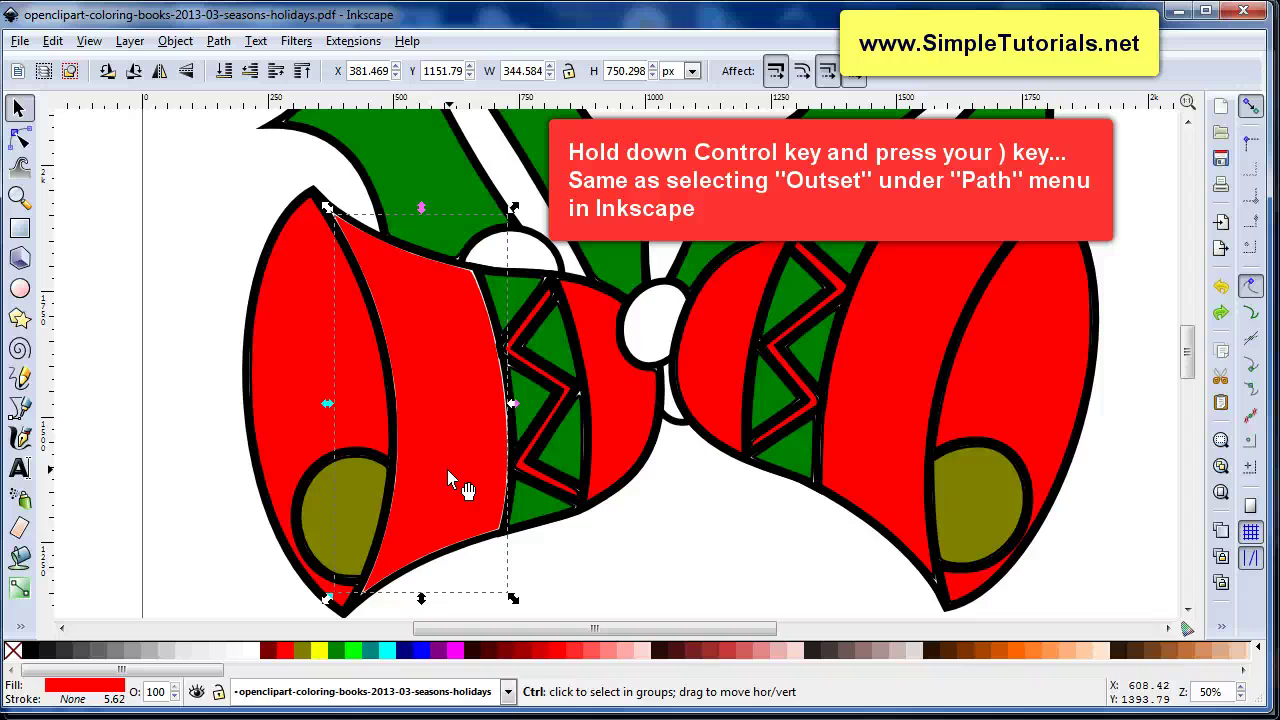
key(ctrl+parenright)
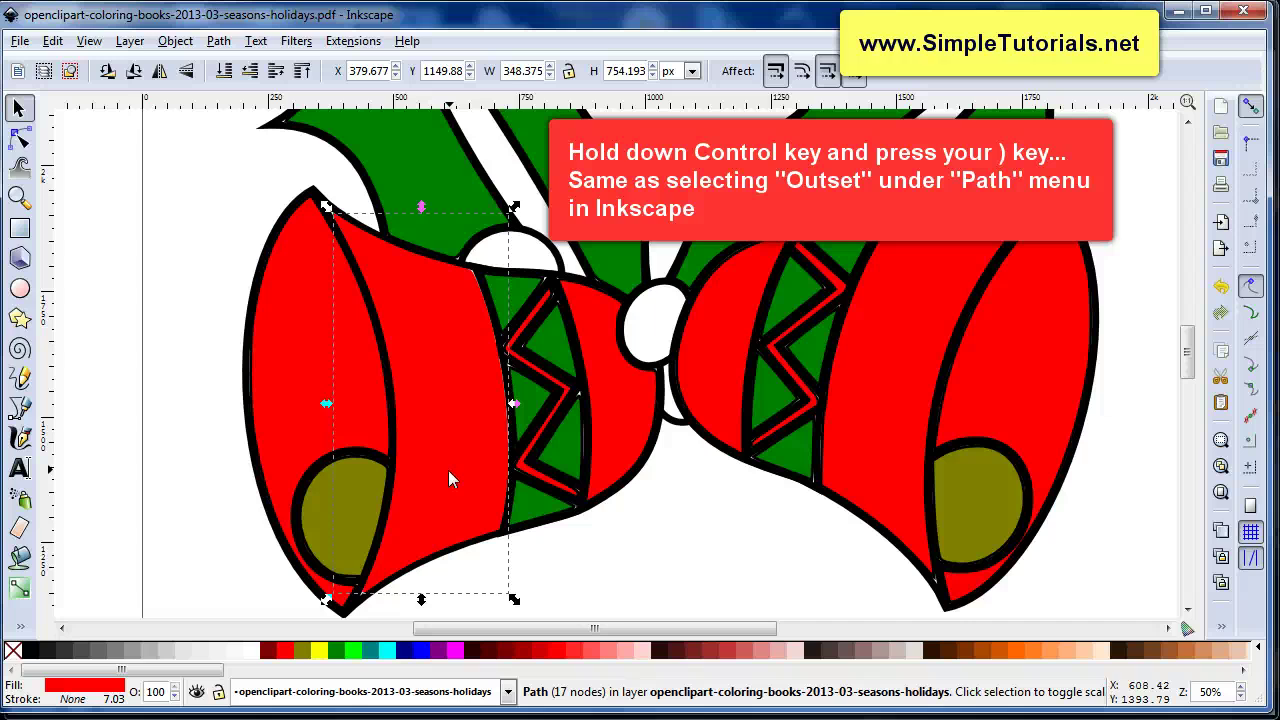
key(ctrl+parenright)
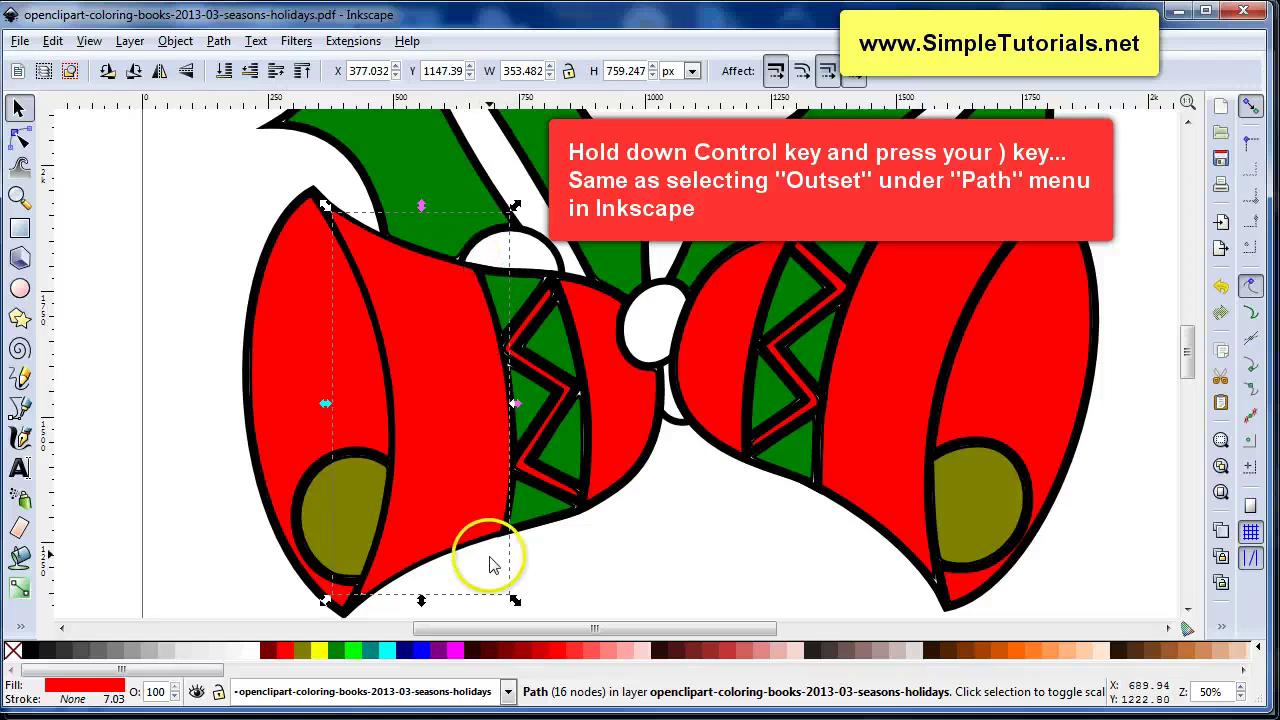
click(598, 550)
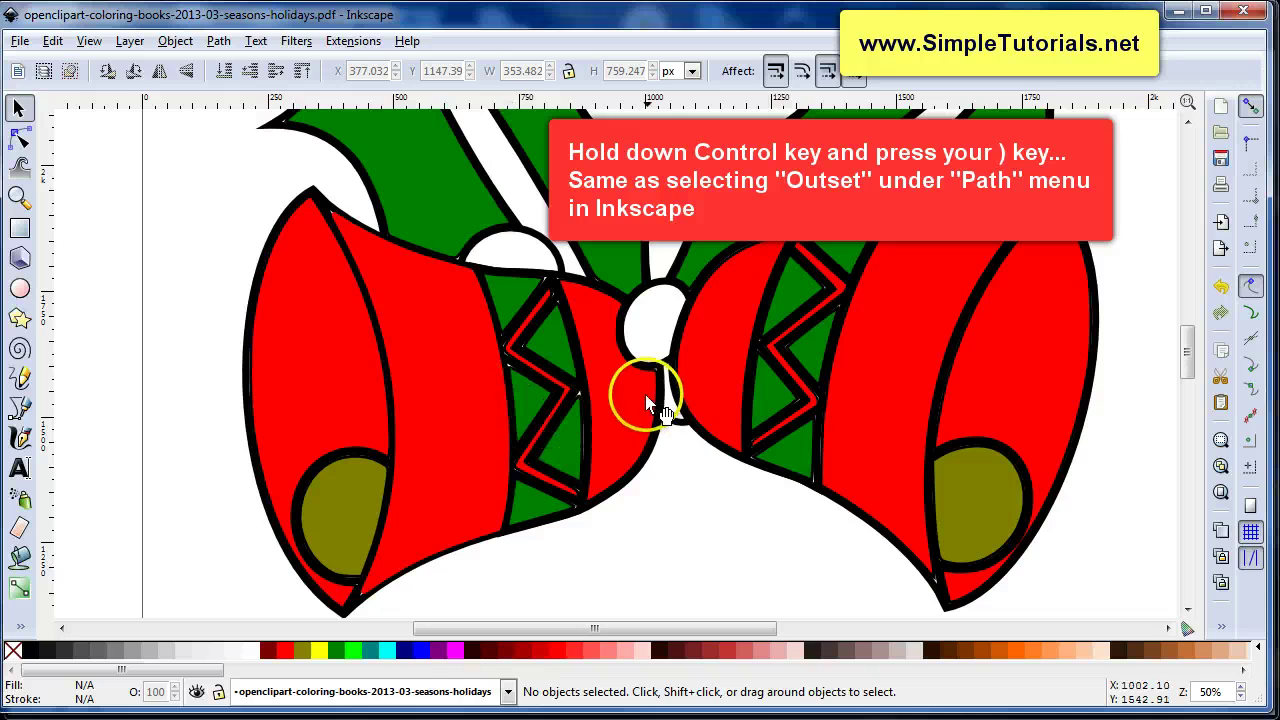
Select the red body fill of the right bell
click(918, 350)
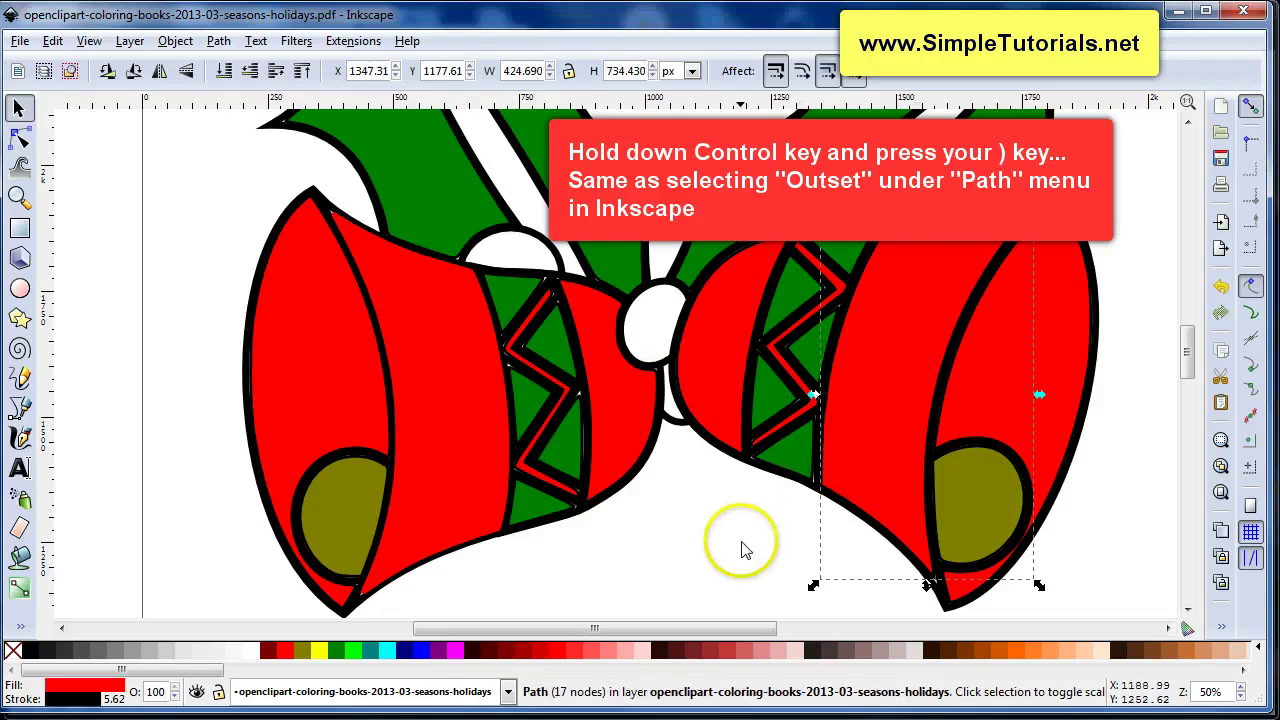
scroll(740, 549, up, 1)
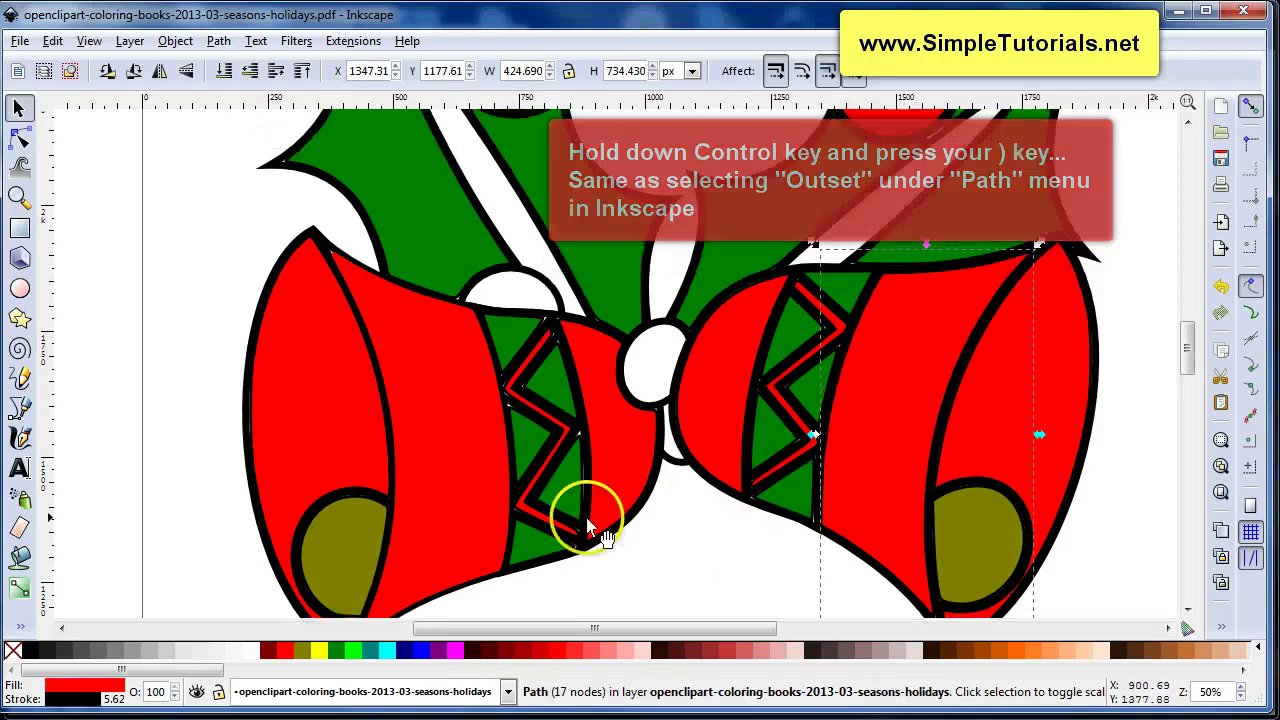
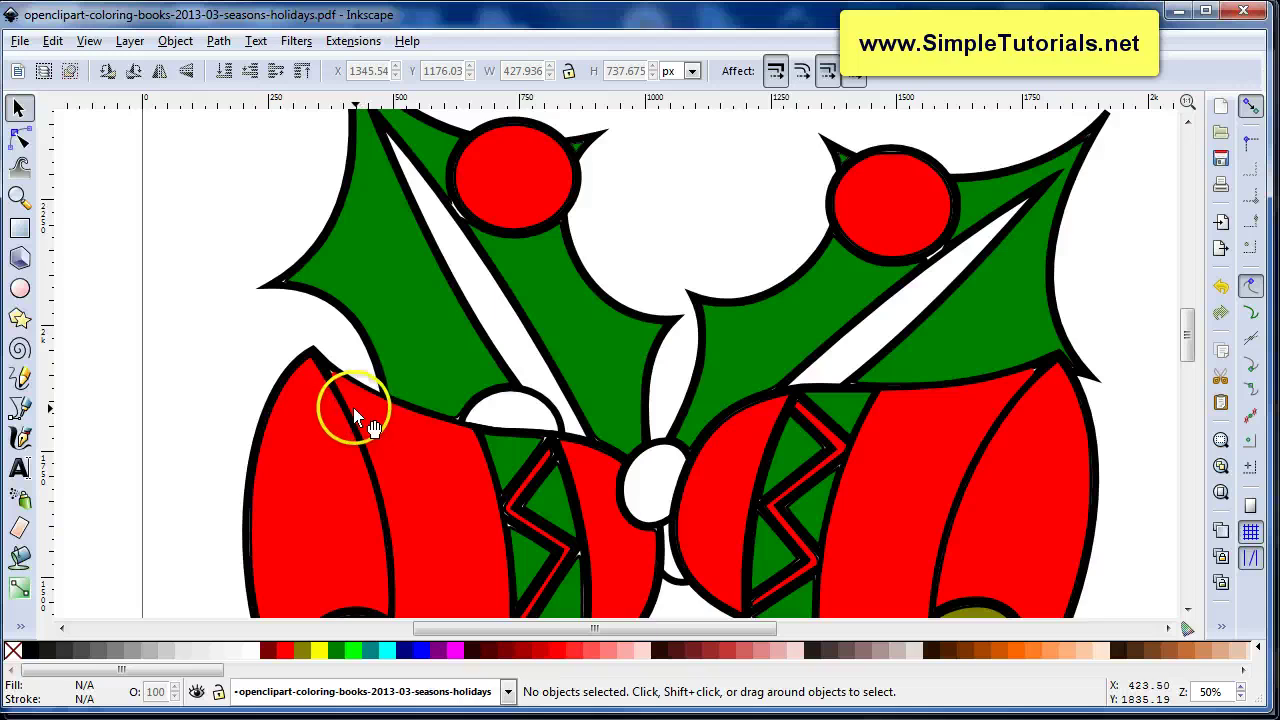
Select the red fill of the left holly berry and change it to a radial gradient
scroll(355, 410, up, 2)
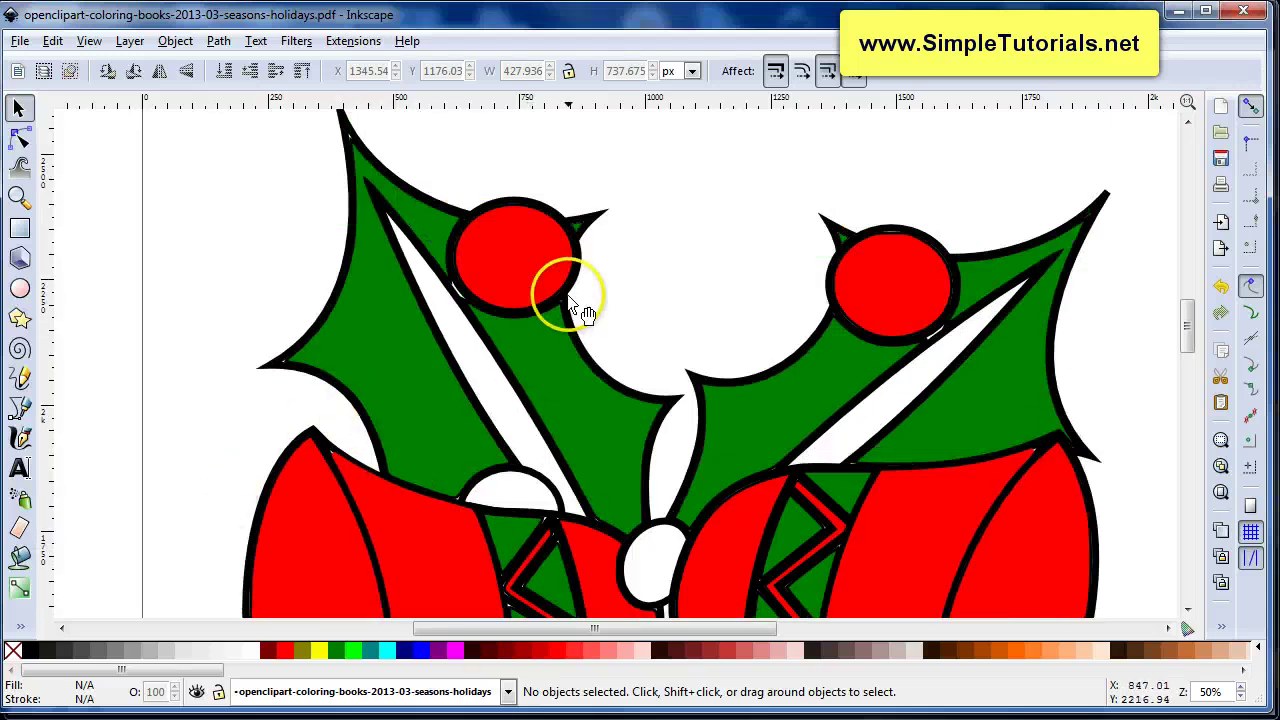
click(507, 246)
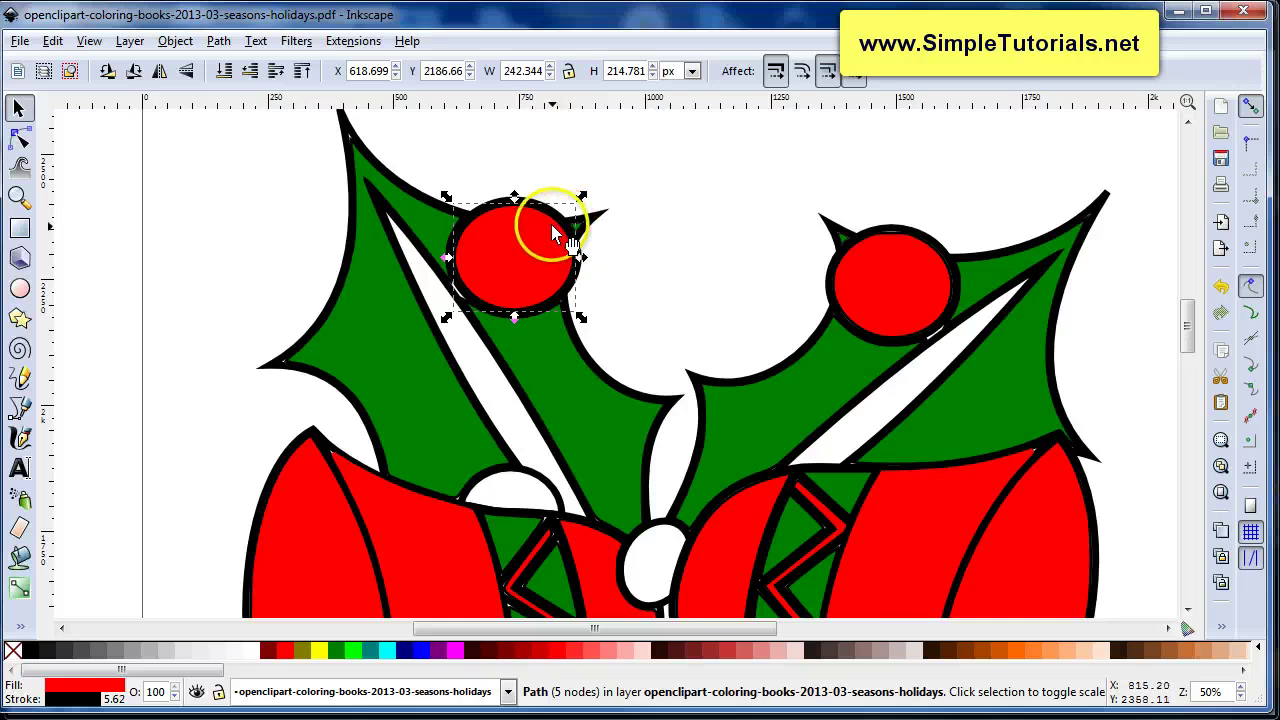
click(74, 690)
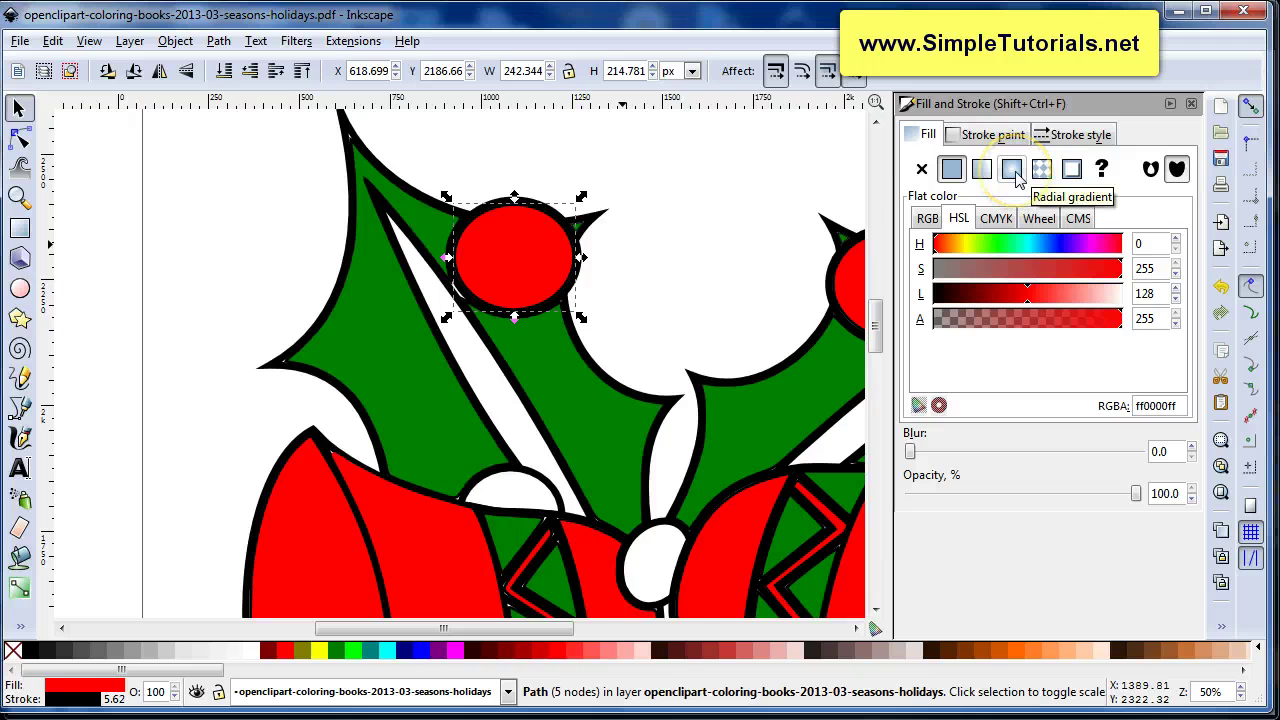
click(1012, 170)
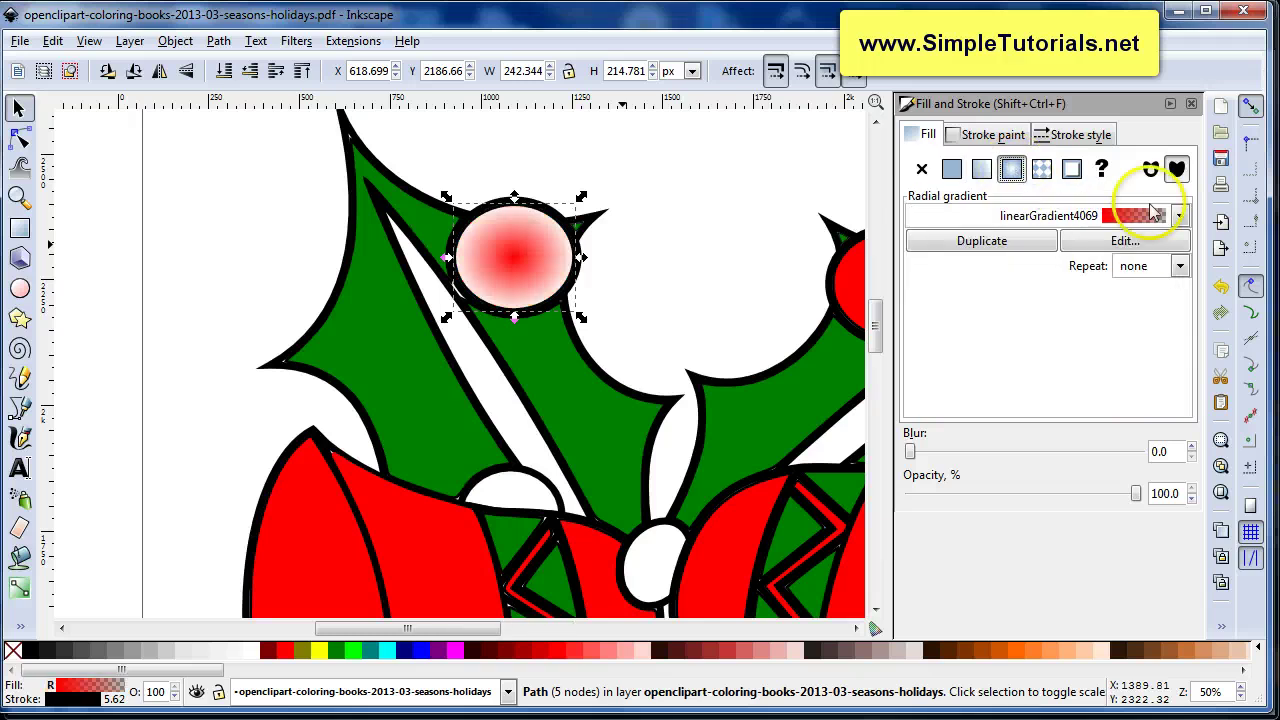
Edit the berry gradient's outer stop to be fully opaque red, with alpha 255 and lightness 129
click(1155, 248)
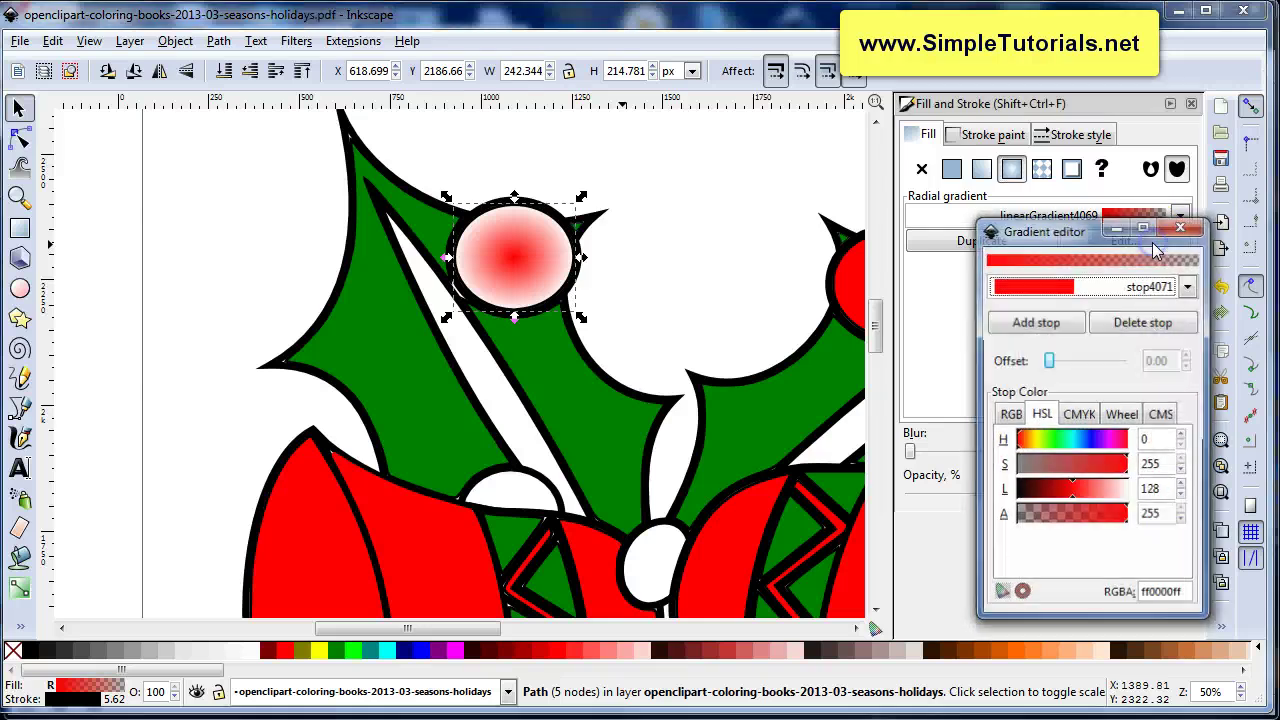
click(1188, 287)
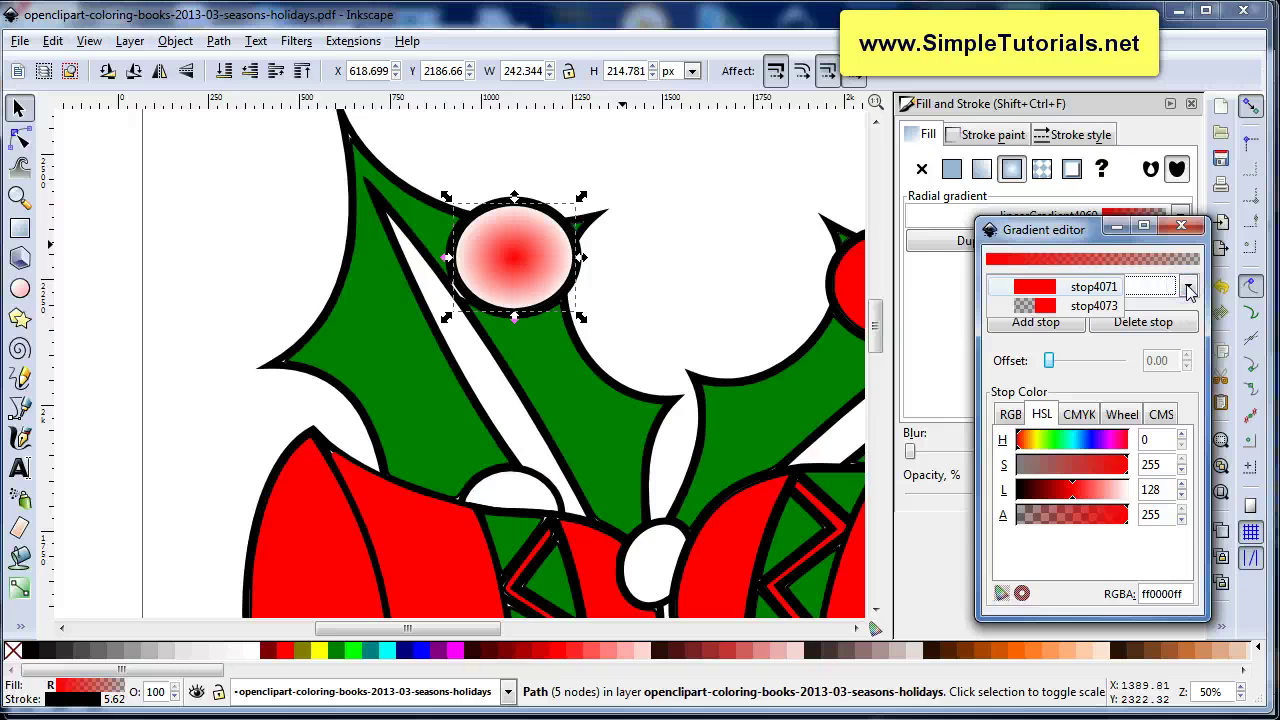
click(1092, 305)
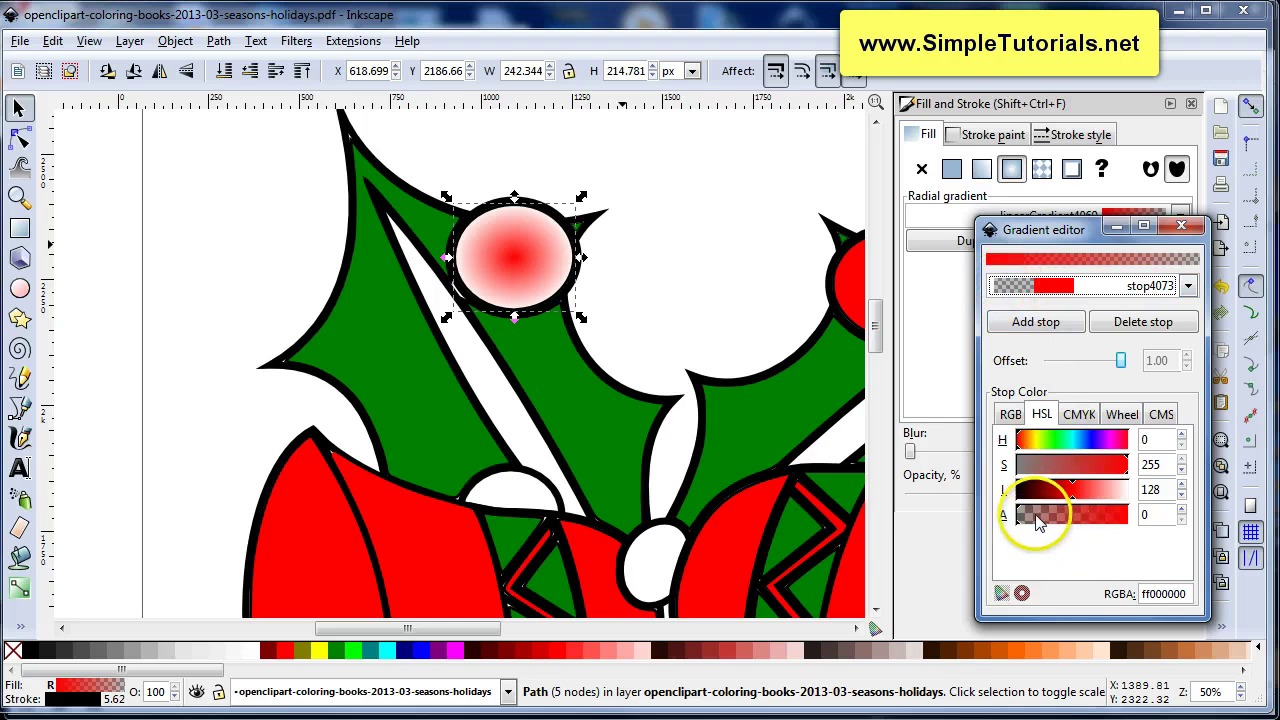
drag(1045, 514, 1124, 513)
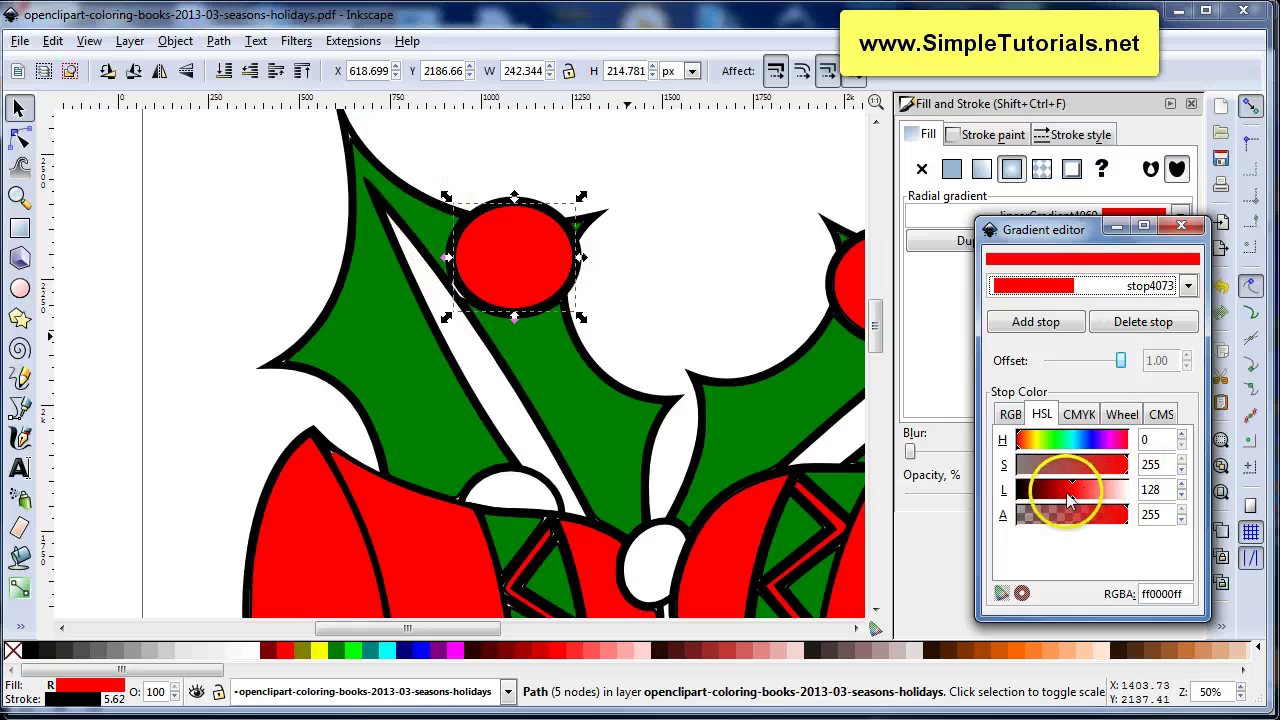
drag(1073, 503, 1075, 503)
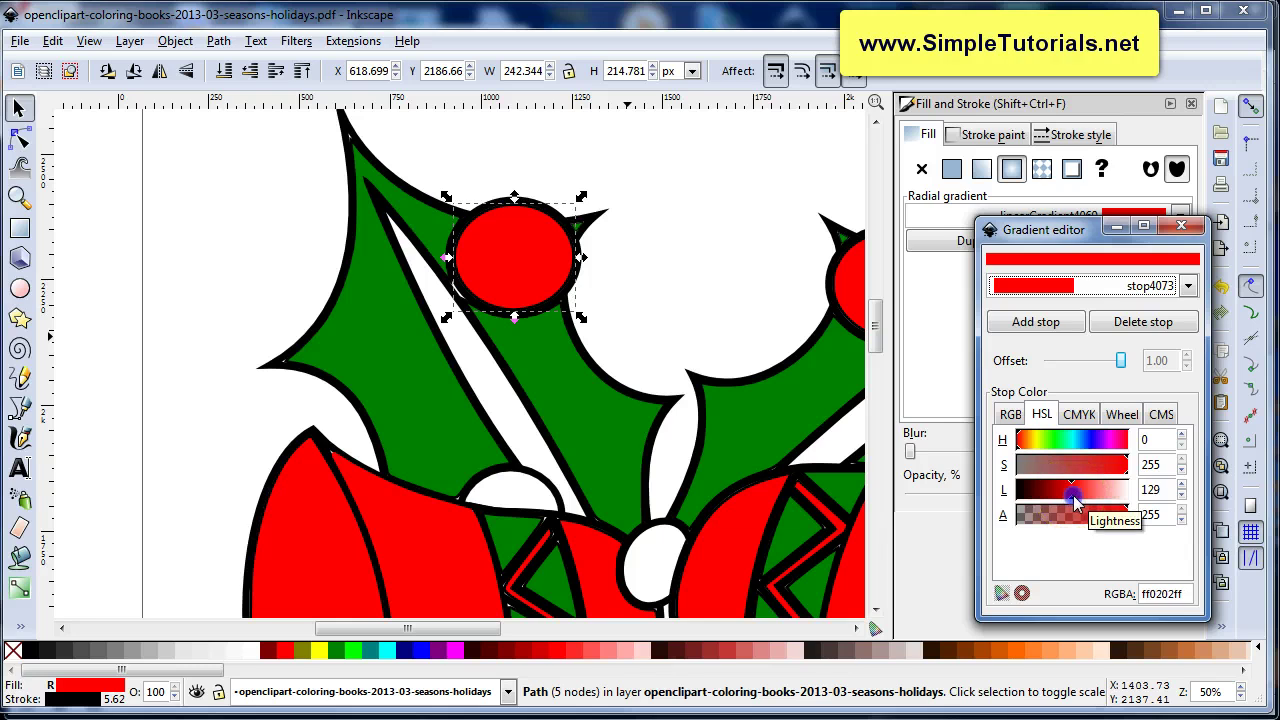
Lighten the berry gradient's centre stop to pale pink by setting its lightness to 239
click(1188, 286)
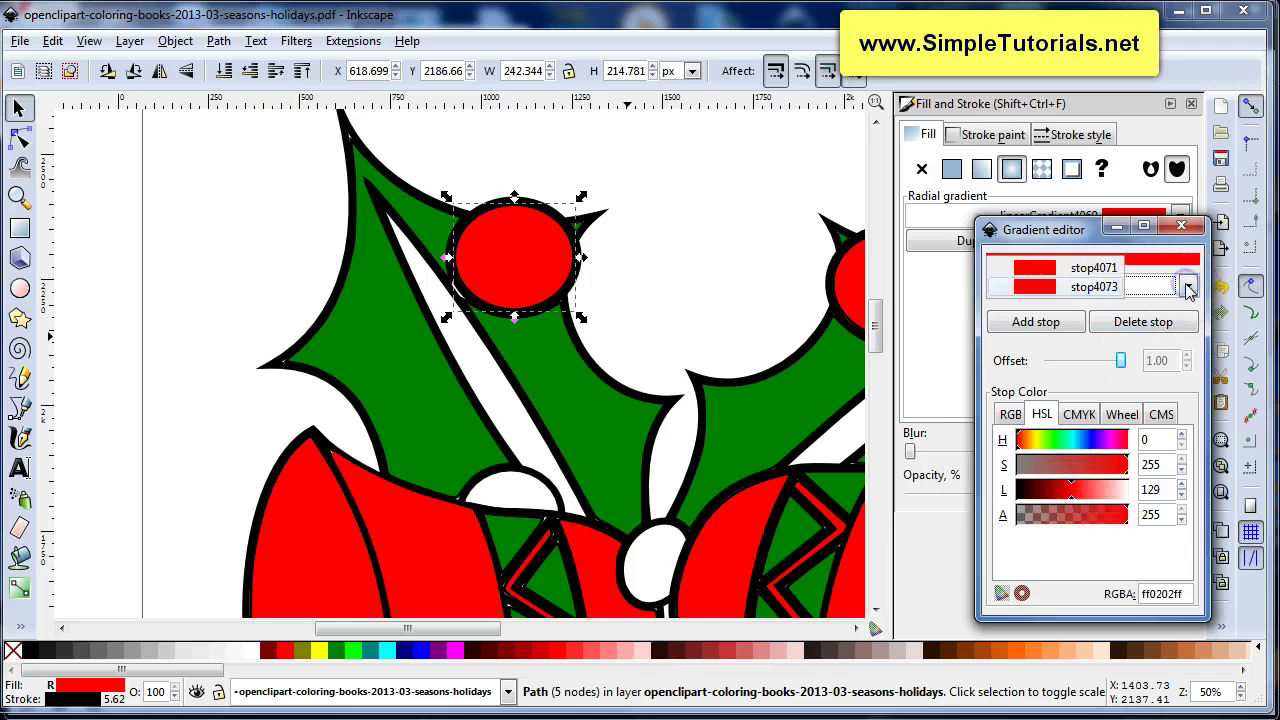
click(1094, 268)
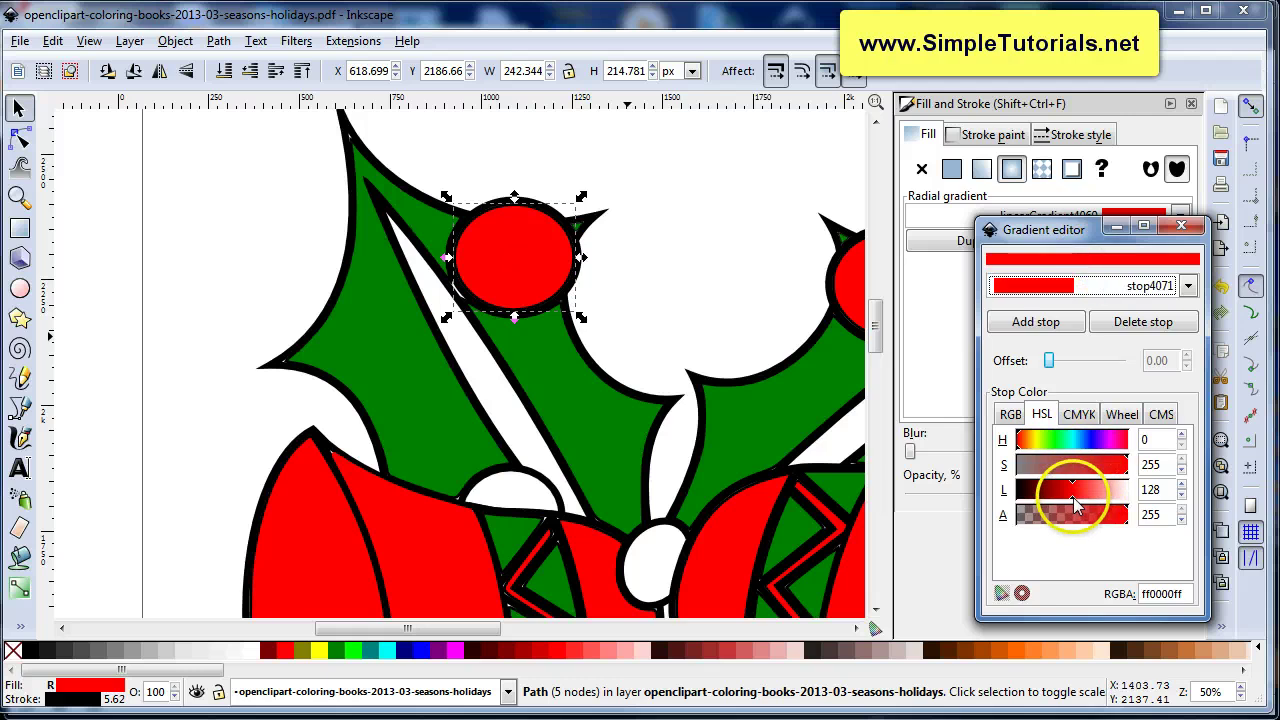
drag(1073, 497, 1122, 499)
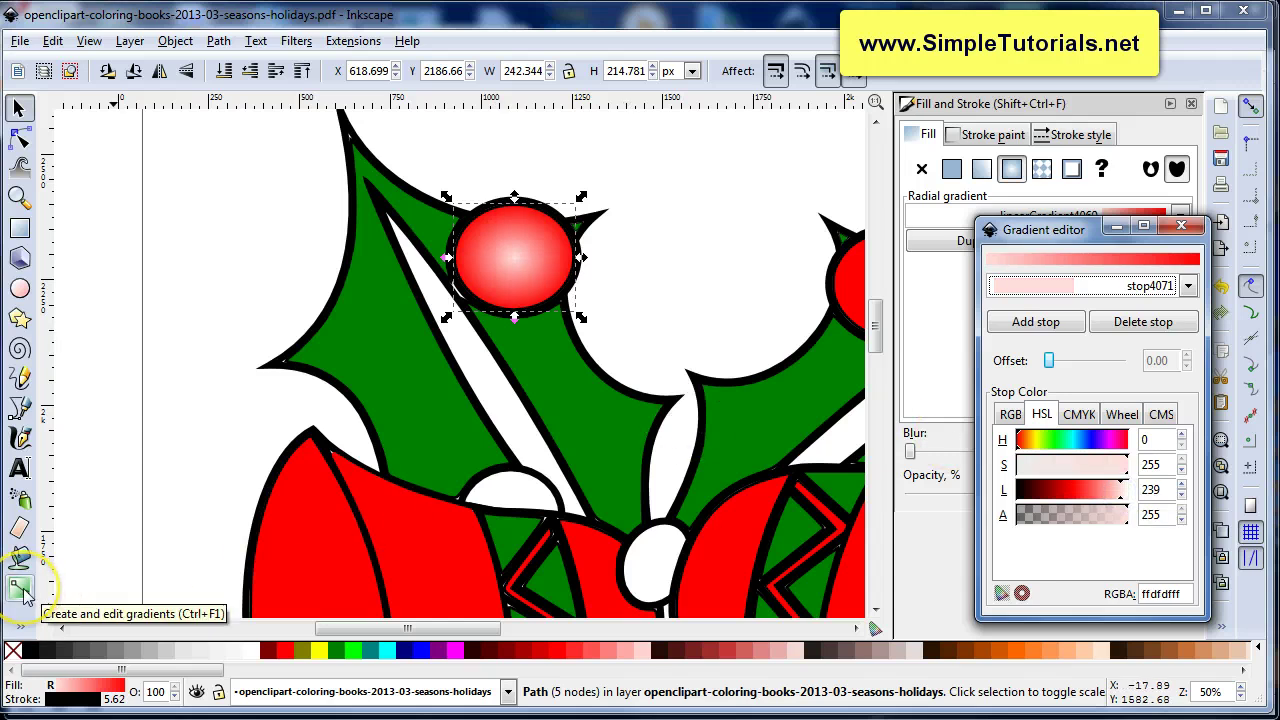
Shift the left berry's radial gradient centre slightly up and to the left with the Gradient tool
click(22, 591)
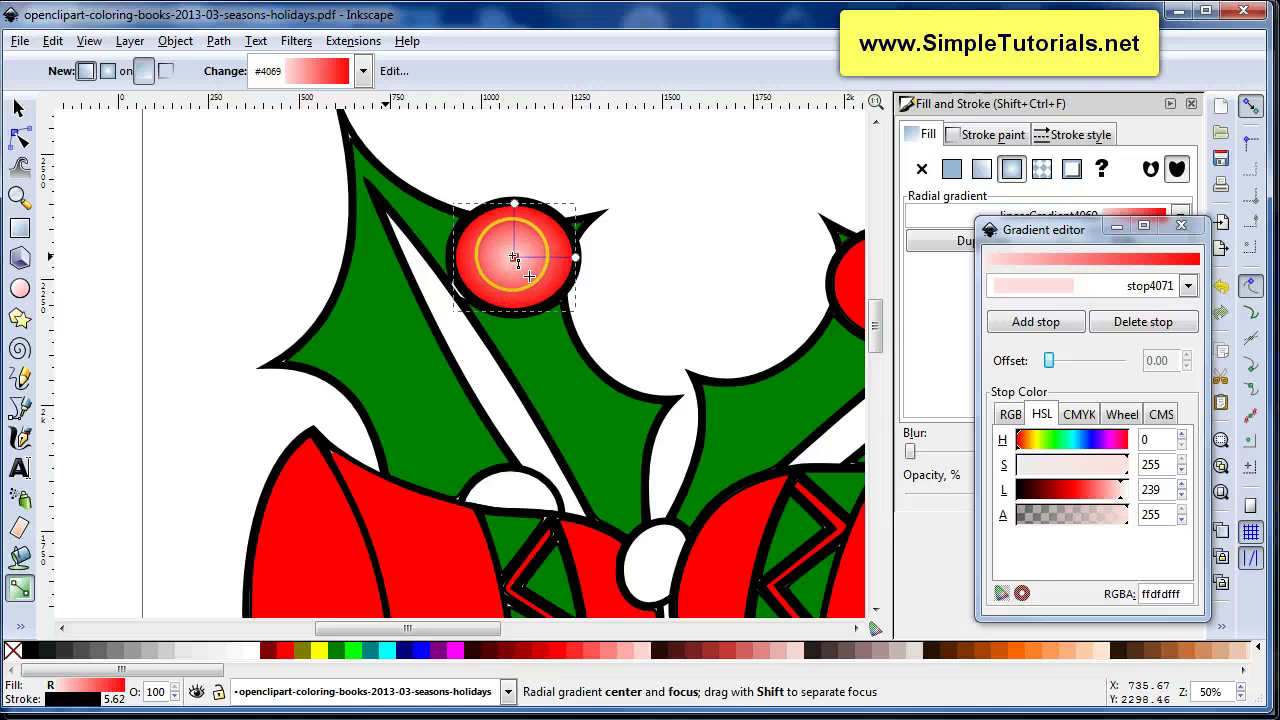
drag(514, 259, 501, 245)
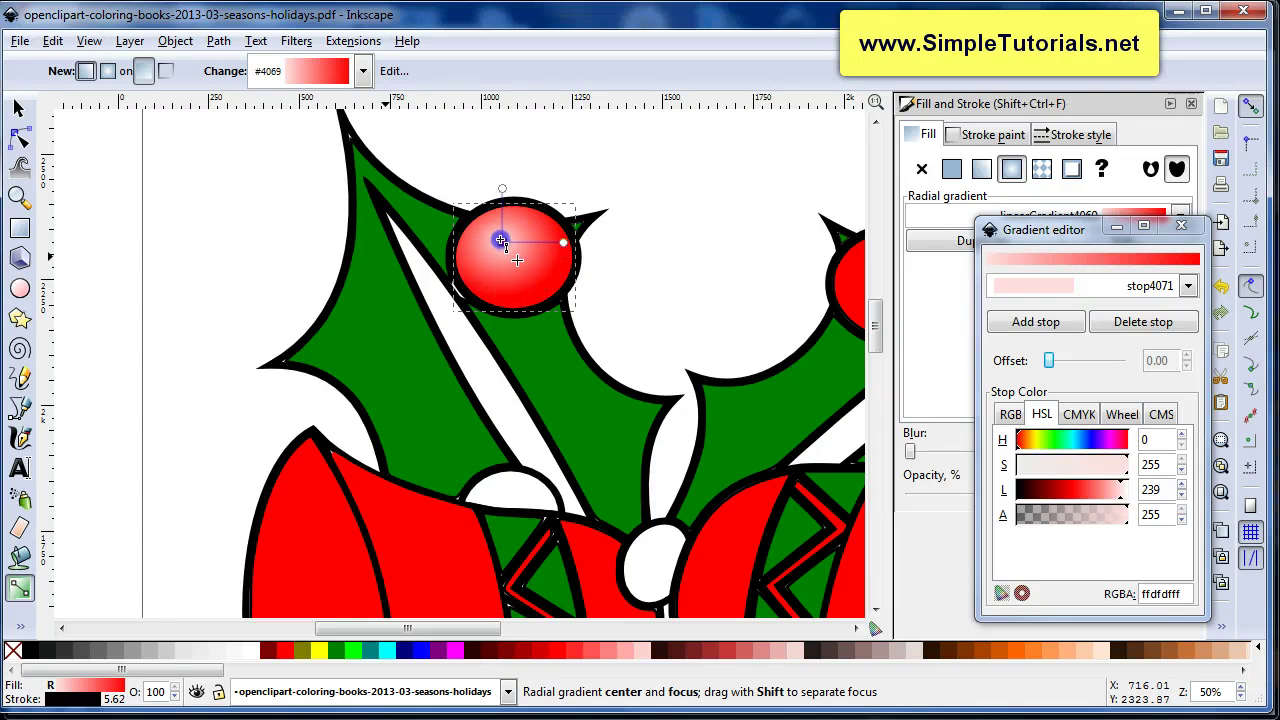
click(500, 241)
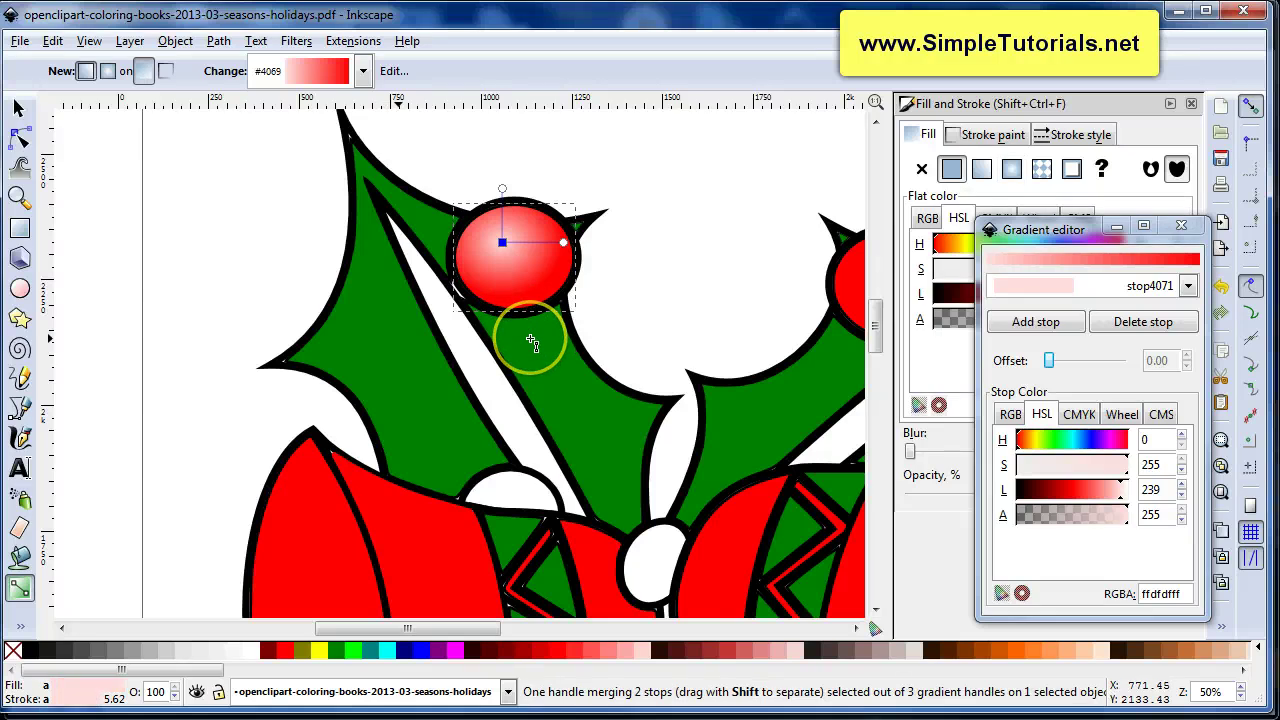
Look over the bells and holly leaves for areas that still need coloring
ctrl+scroll(532, 343, down, 1)
scroll(513, 478, down, 4)
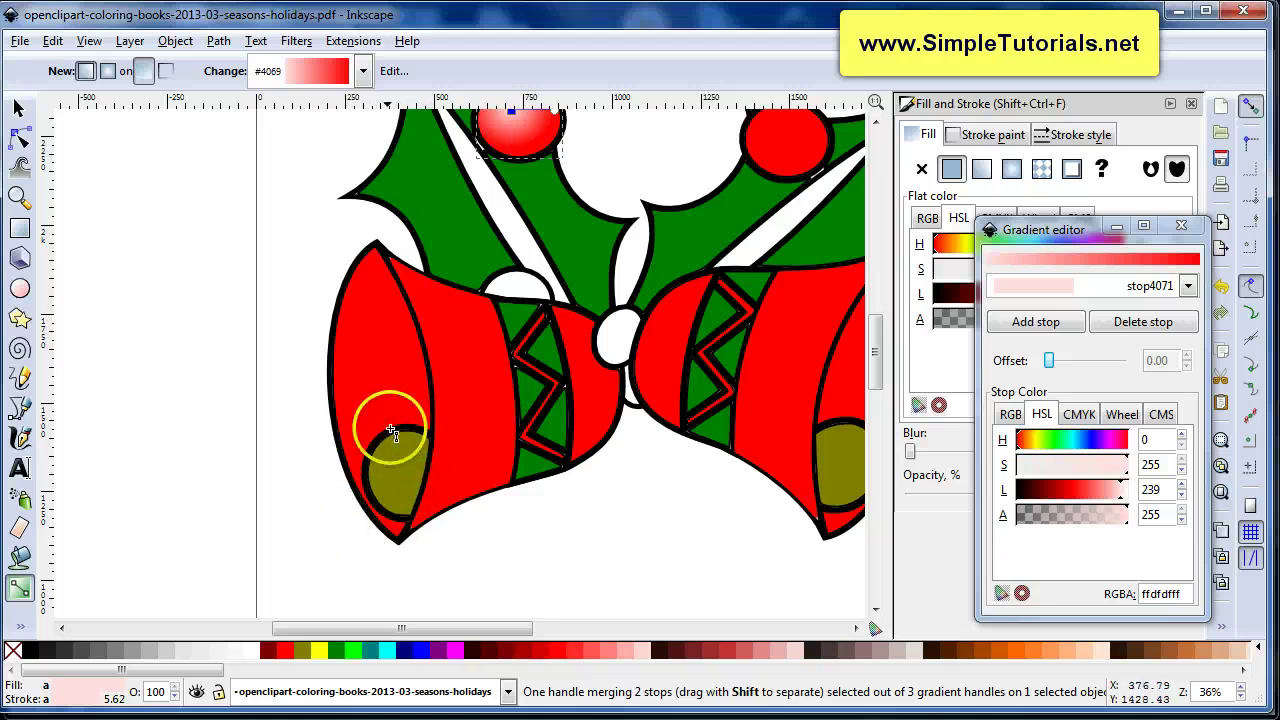
drag(499, 629, 525, 630)
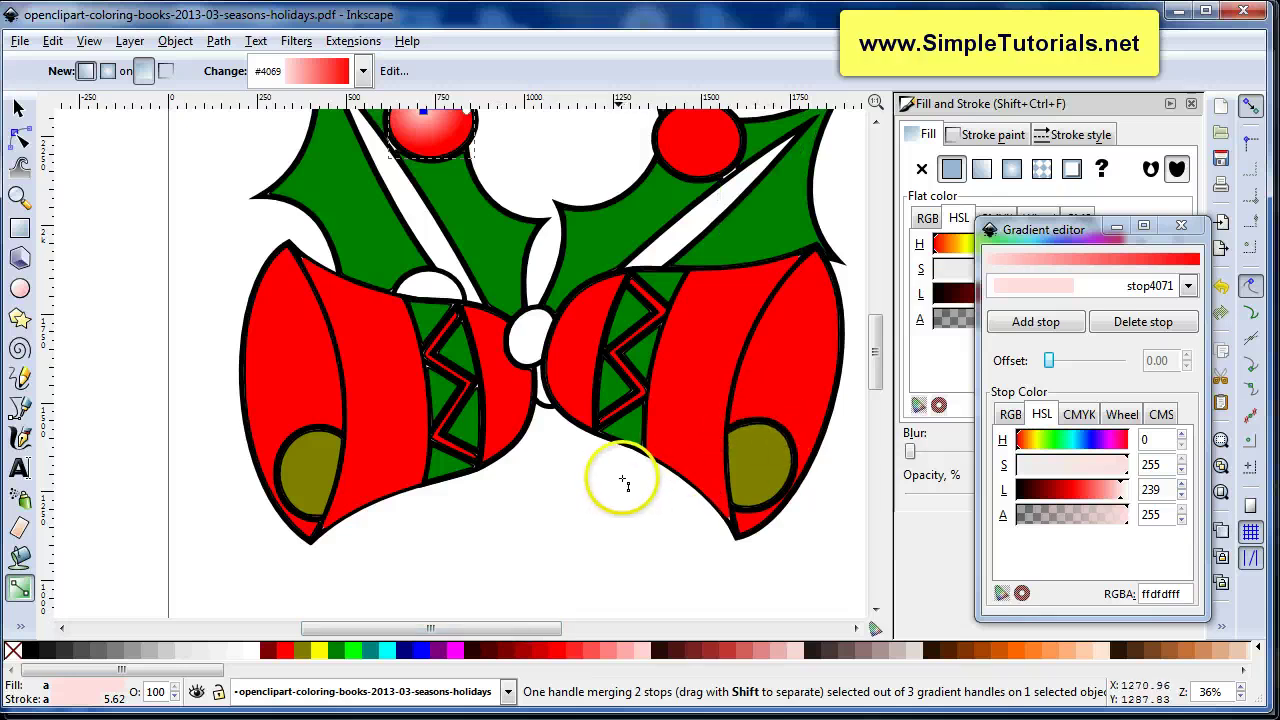
scroll(578, 455, up, 1)
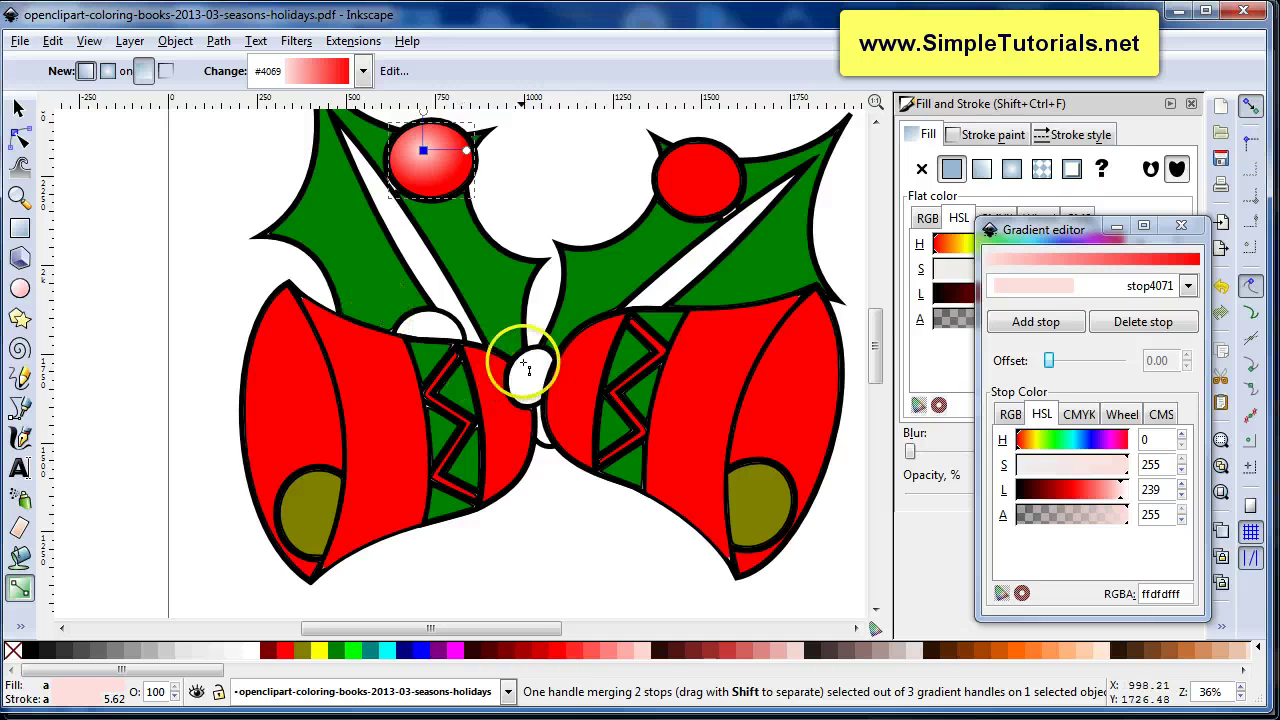
scroll(262, 400, up, 4)
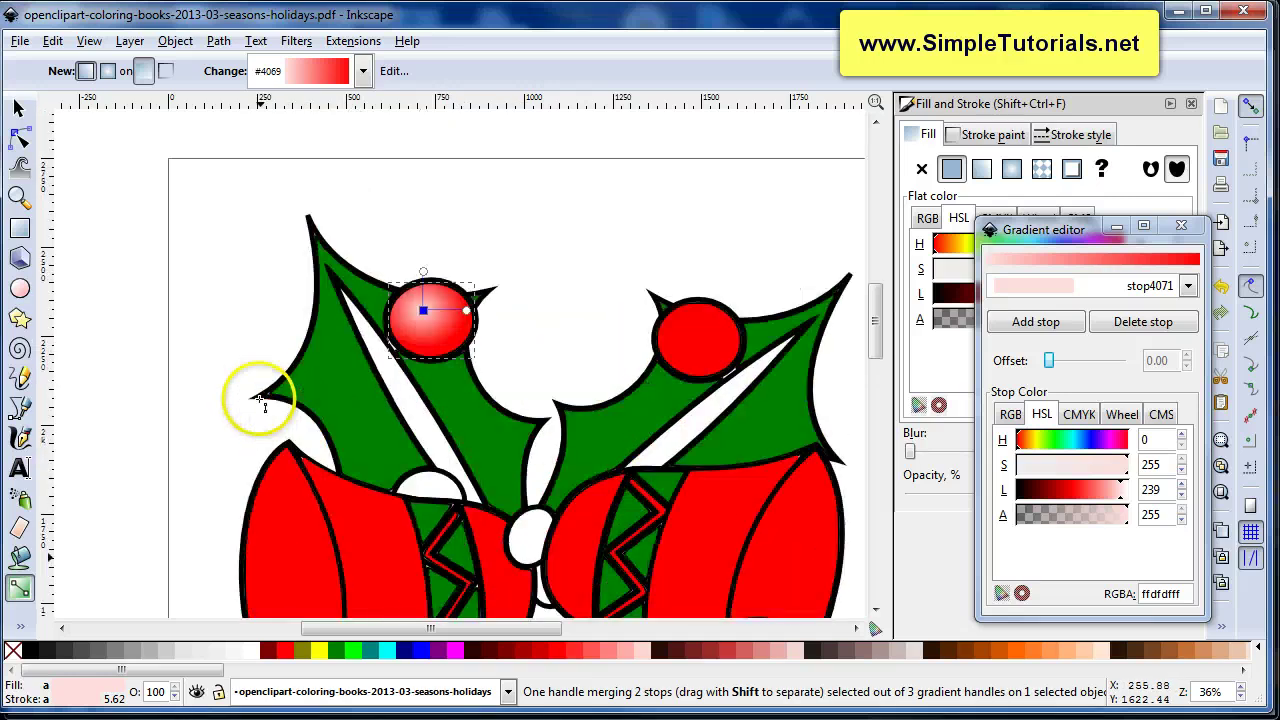
click(18, 107)
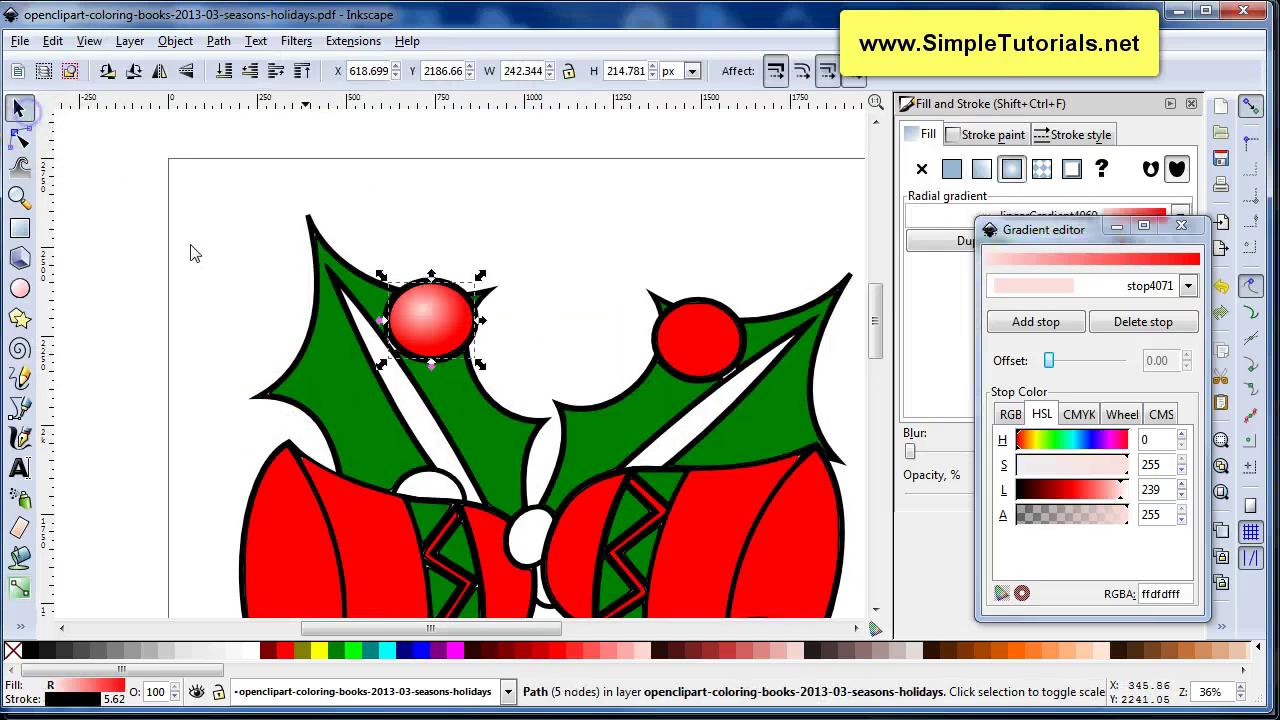
ctrl+scroll(414, 430, up, 2)
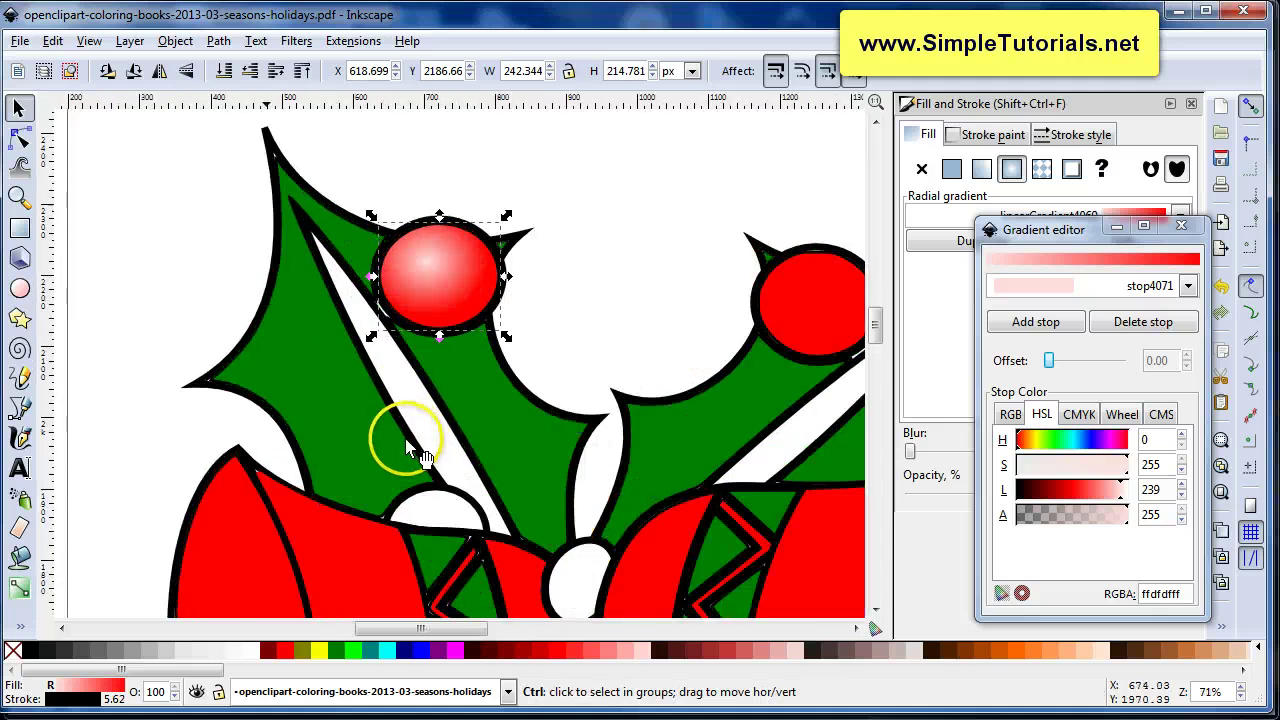
ctrl+scroll(407, 441, up, 1)
scroll(402, 450, down, 2)
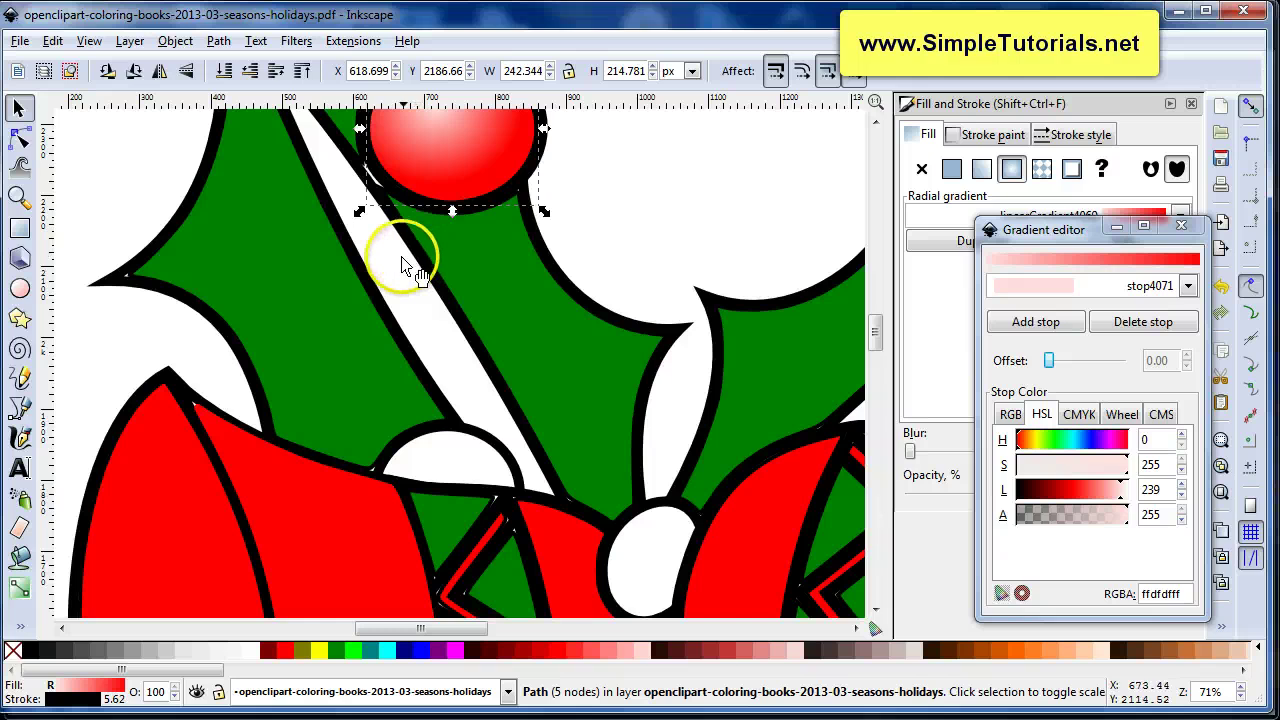
Bucket-fill the white central strip of the left holly leaf and color it Green (#008000)
click(20, 558)
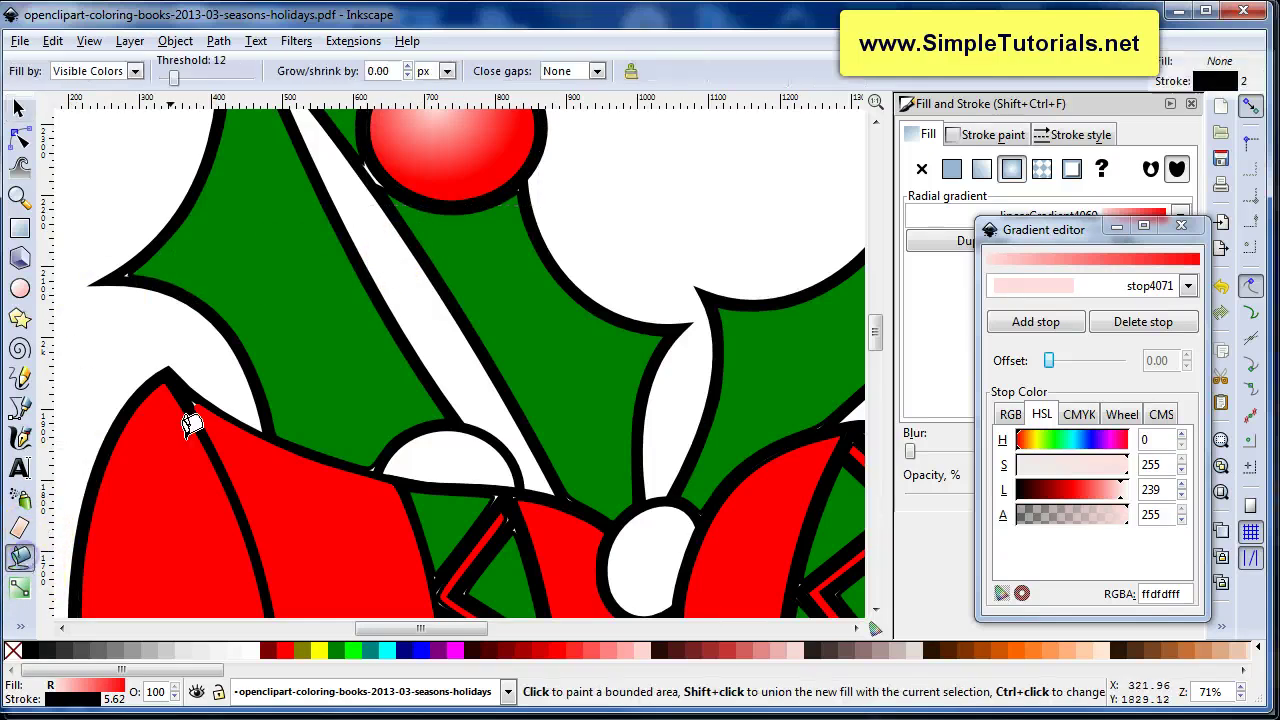
click(405, 275)
click(394, 345)
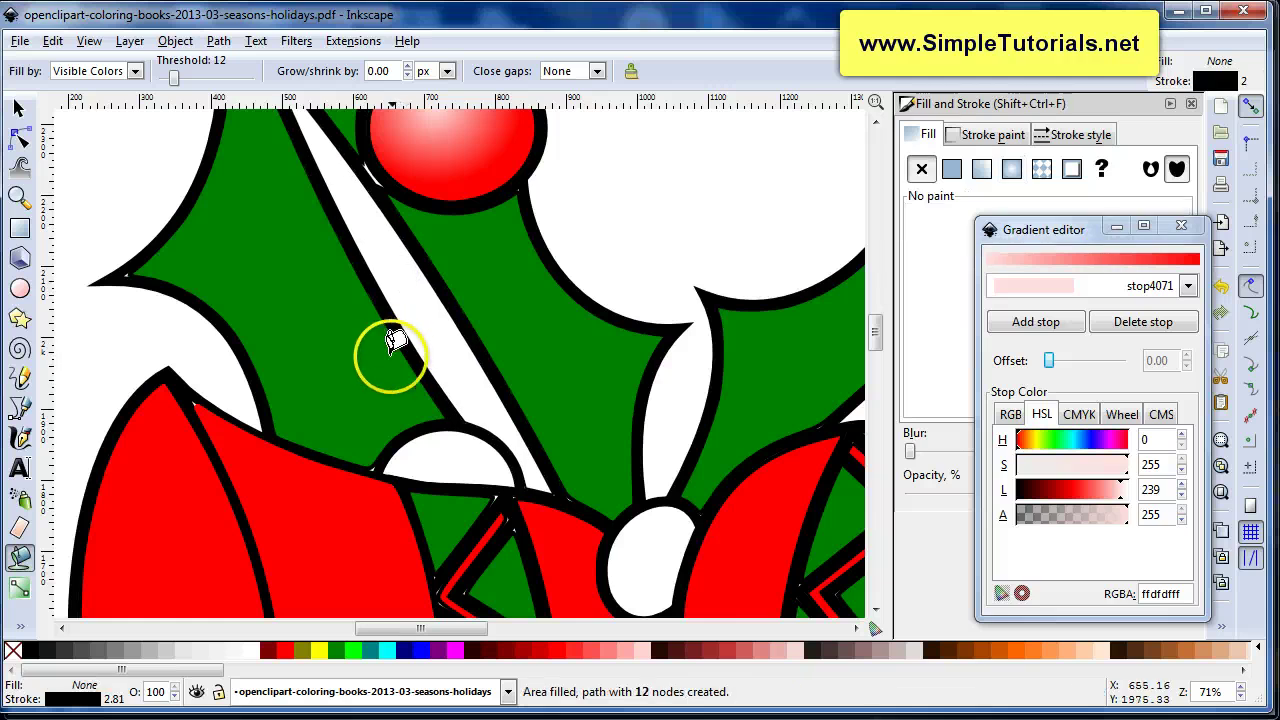
scroll(395, 343, up, 2)
click(18, 107)
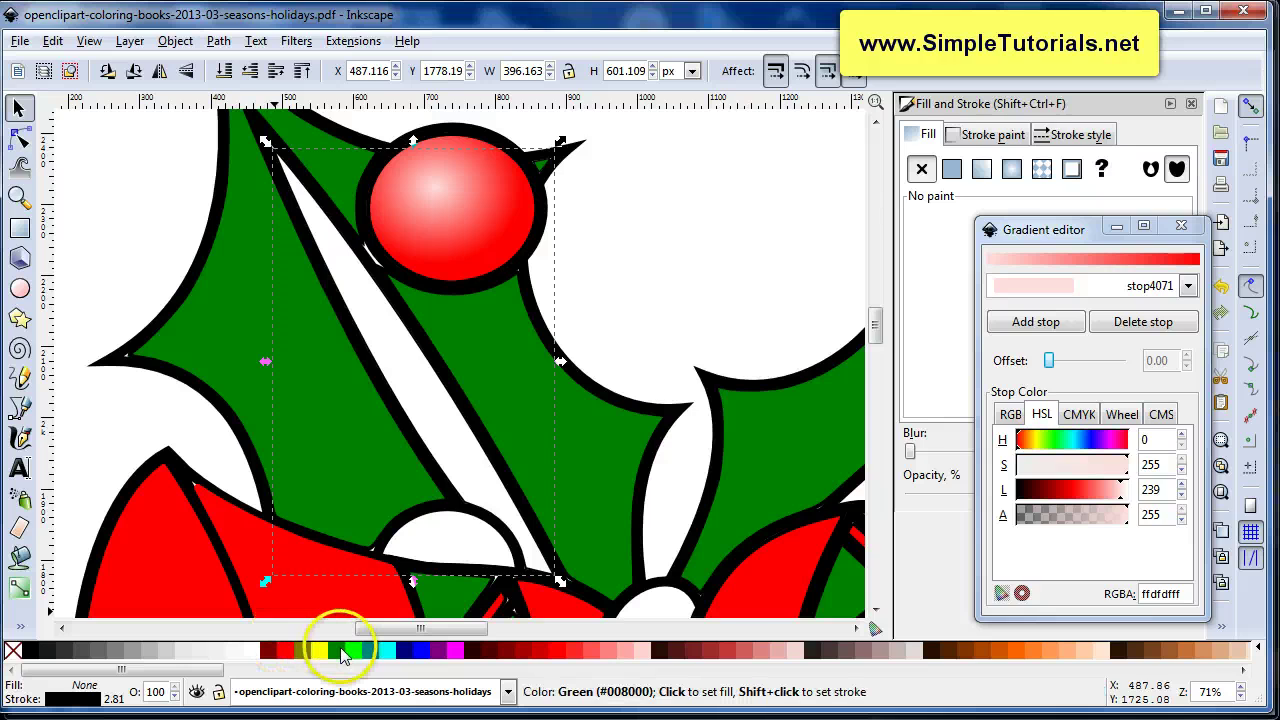
click(340, 655)
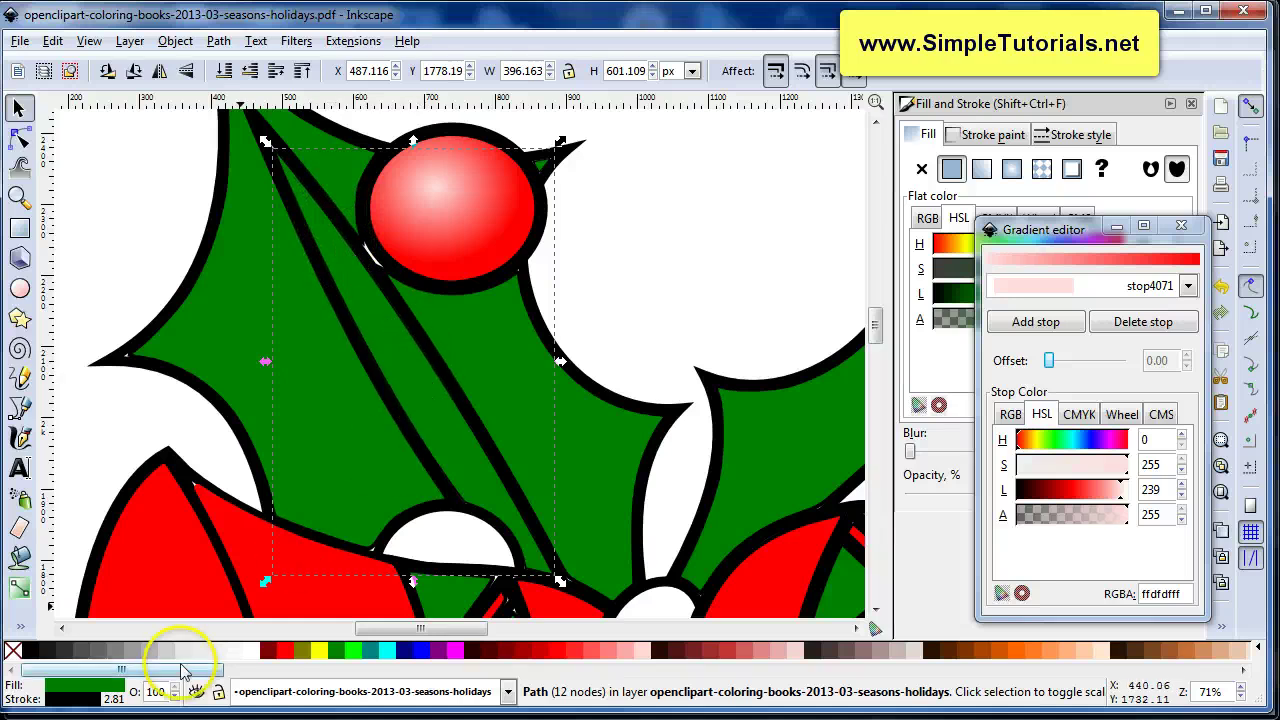
Remove the stroke of the green leaf strip and stretch the strip up toward the leaf's tip
right_click(82, 703)
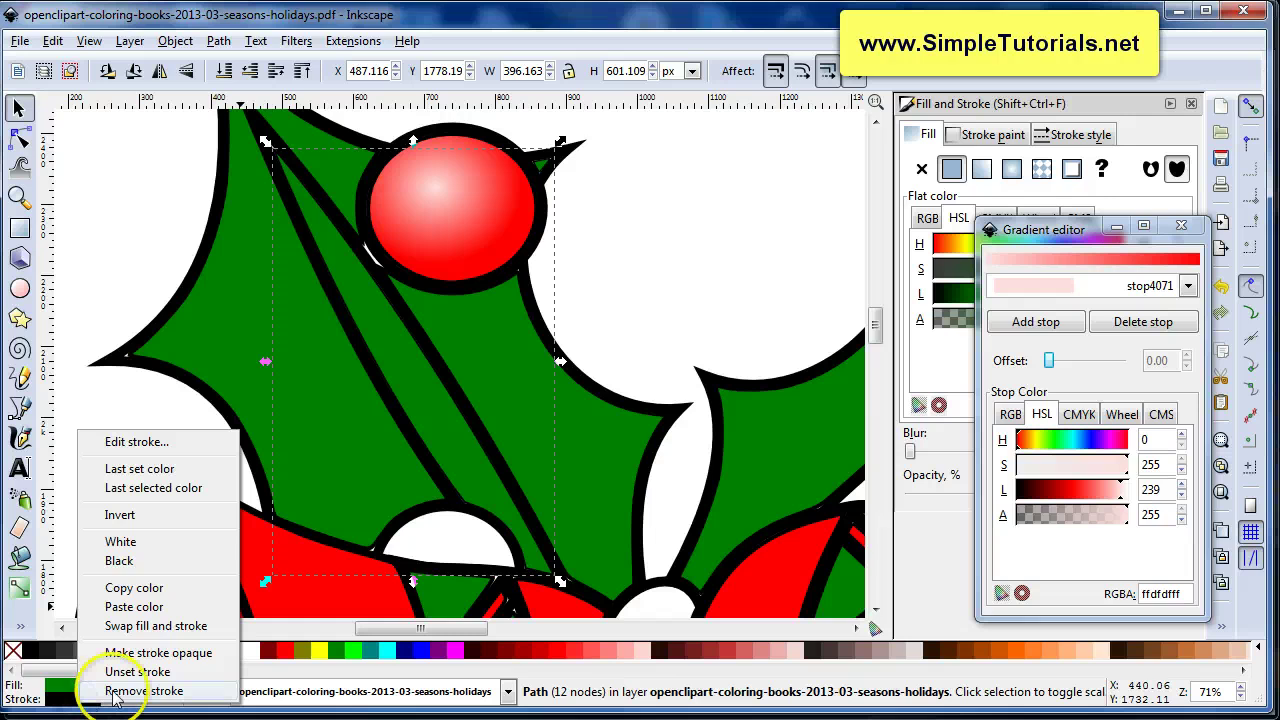
click(125, 690)
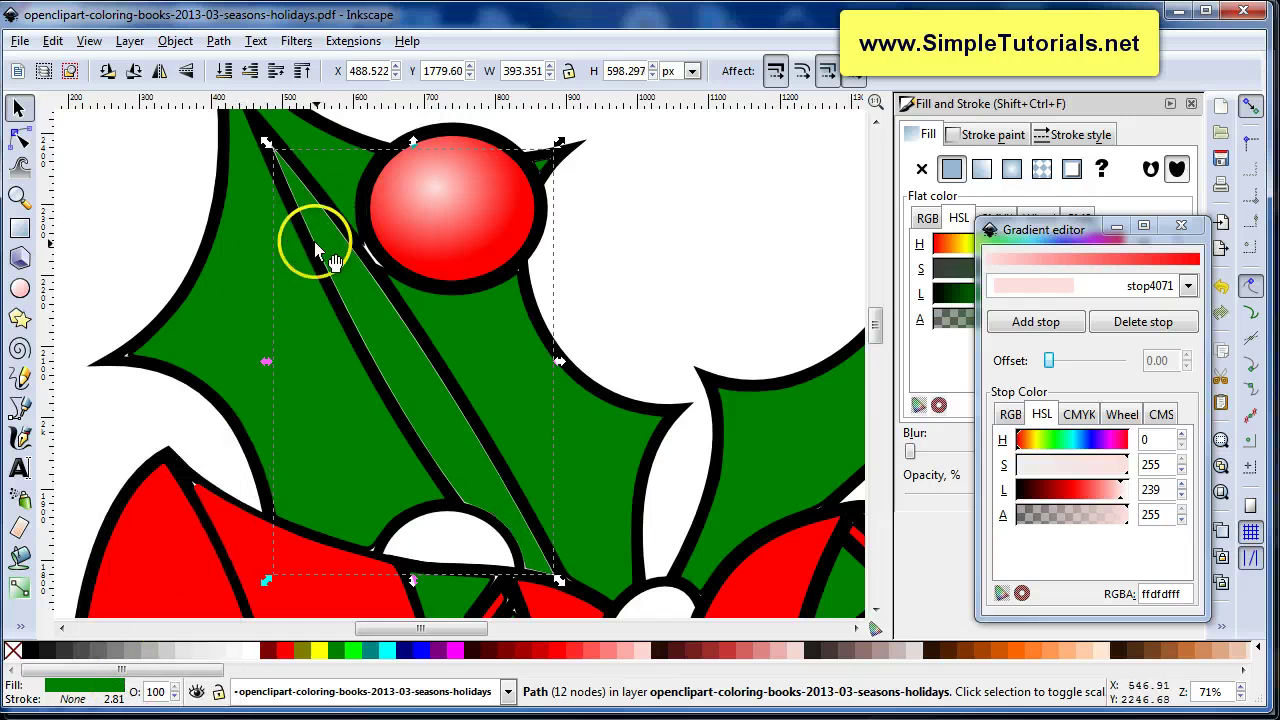
scroll(316, 245, up, 2)
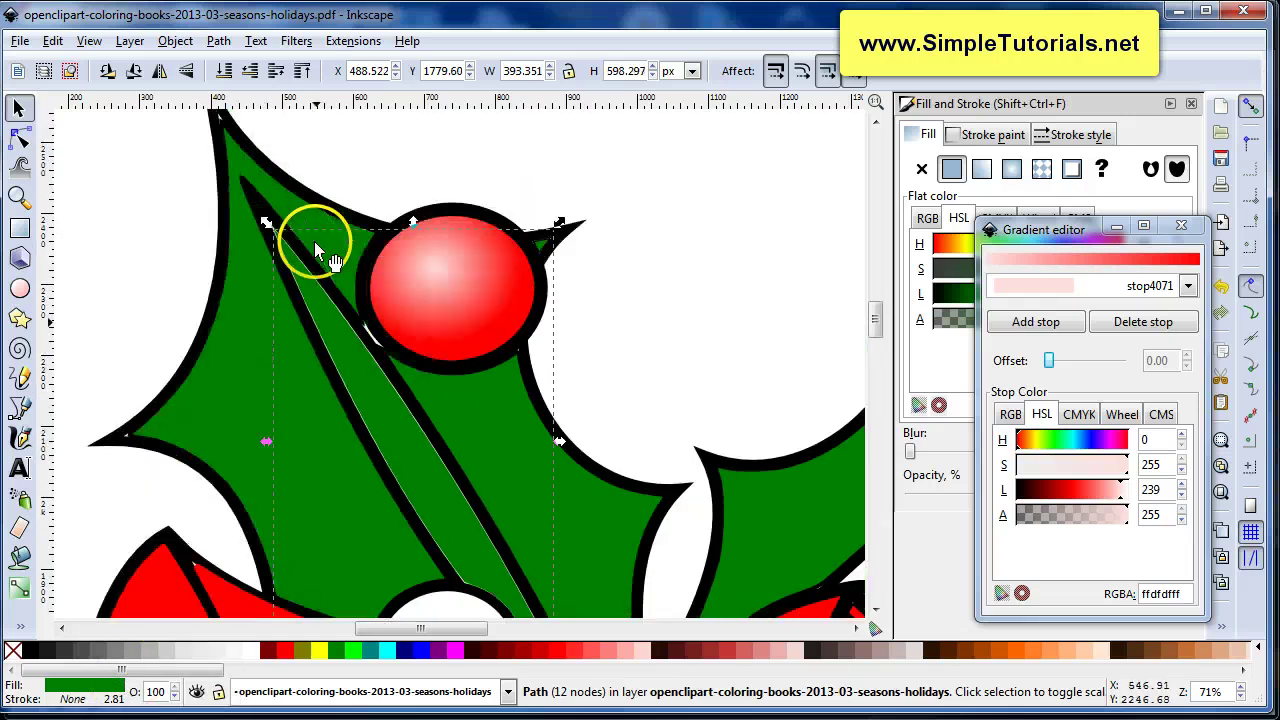
click(267, 224)
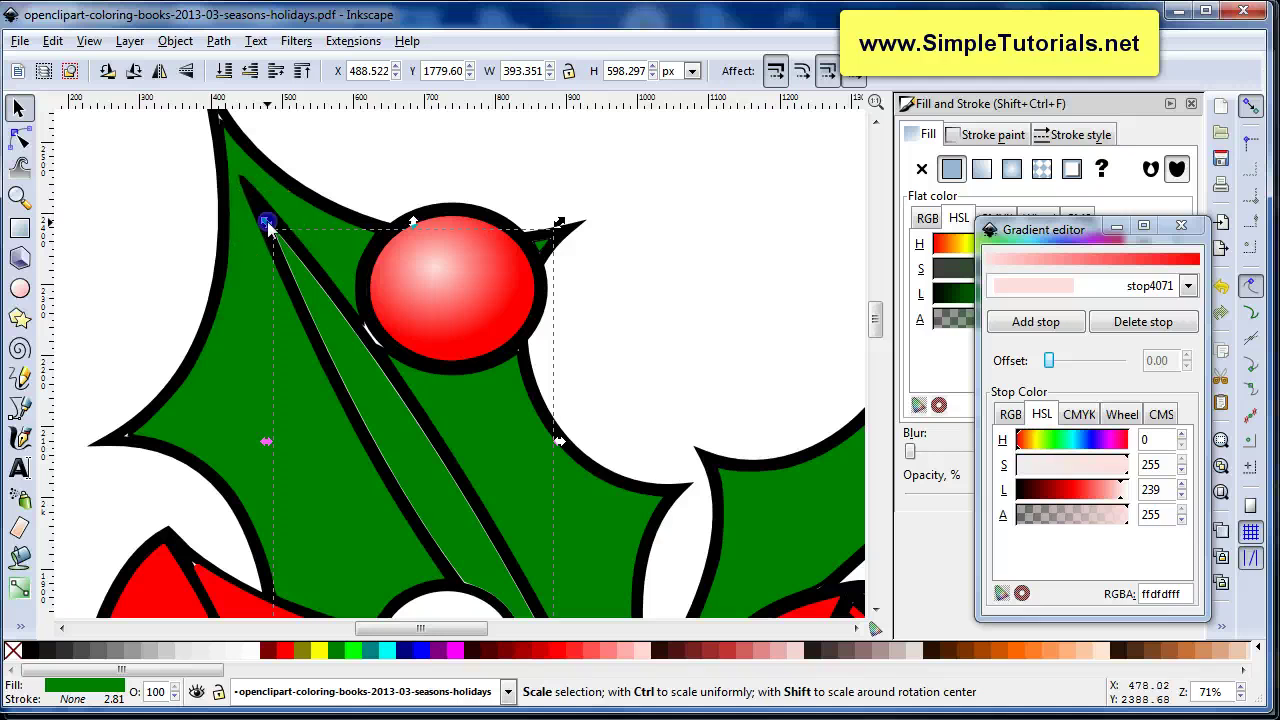
drag(267, 224, 219, 127)
Move the green strip's nodes beside the berry and at its lower left outward over the black vein lines
double_click(325, 306)
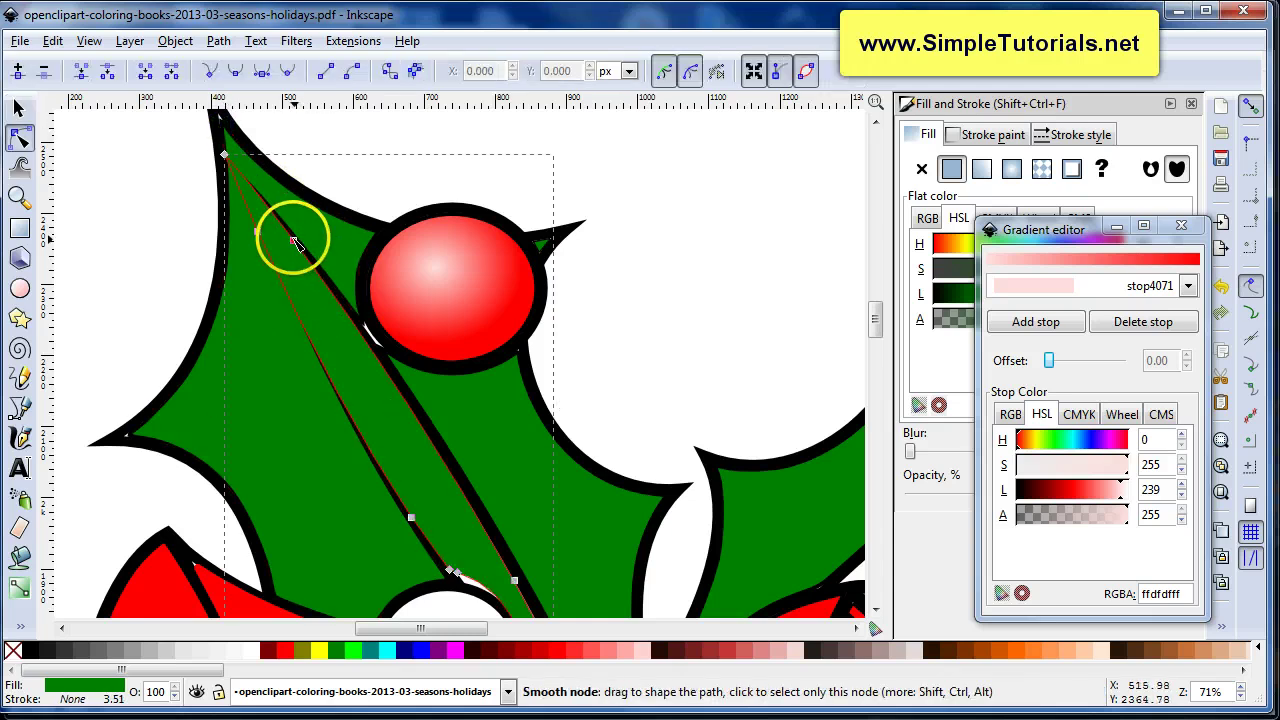
drag(294, 240, 305, 237)
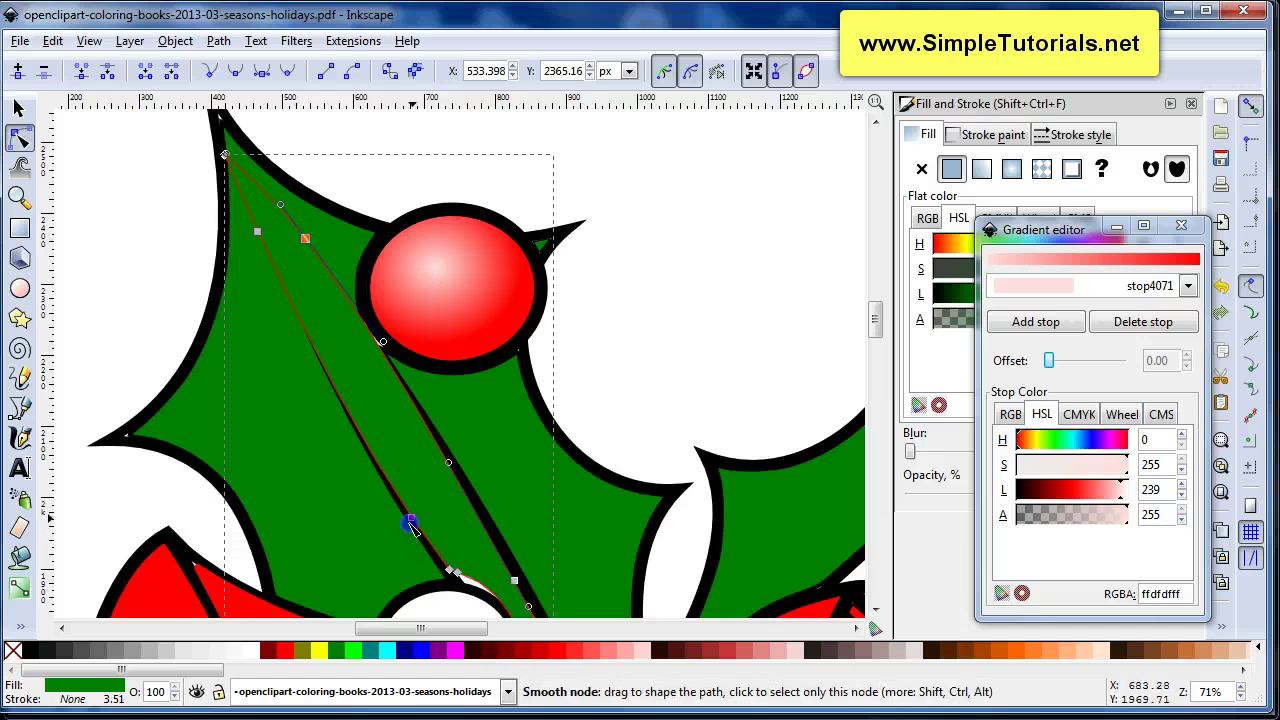
drag(410, 524, 403, 525)
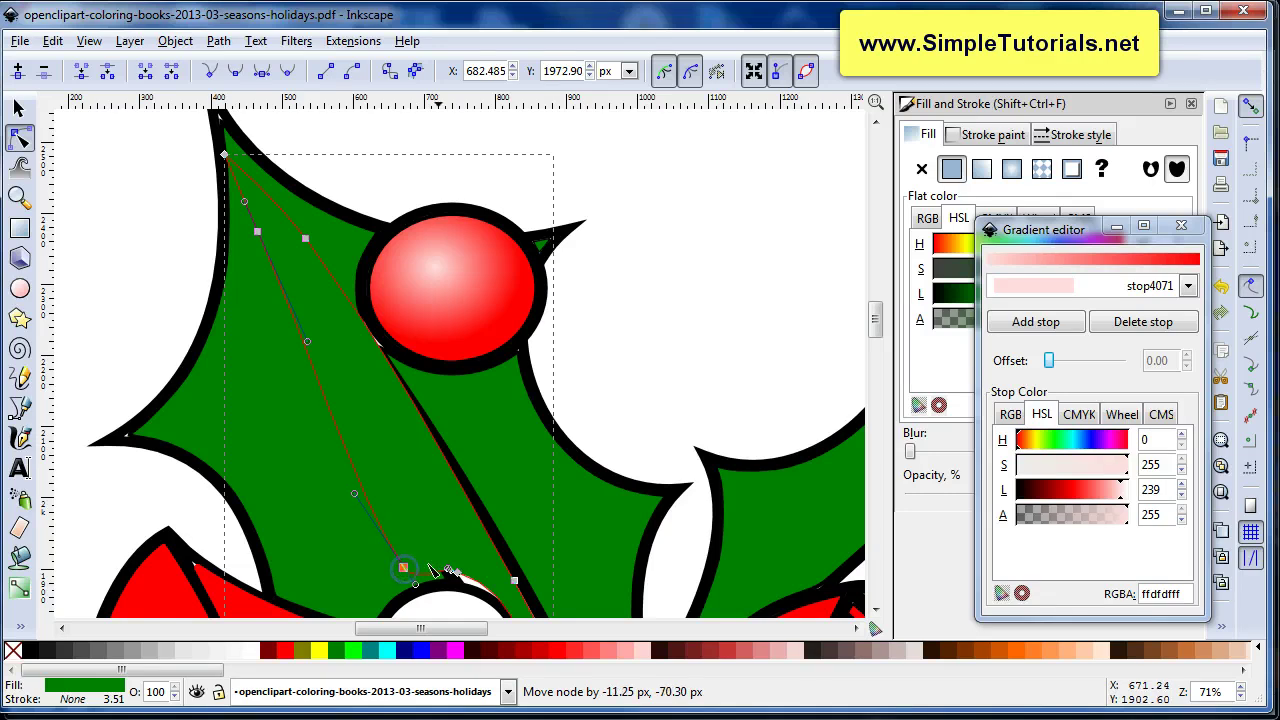
Add a node on the strip's right edge below the berry and move the lower-right node outward over the black line
scroll(430, 568, down, 4)
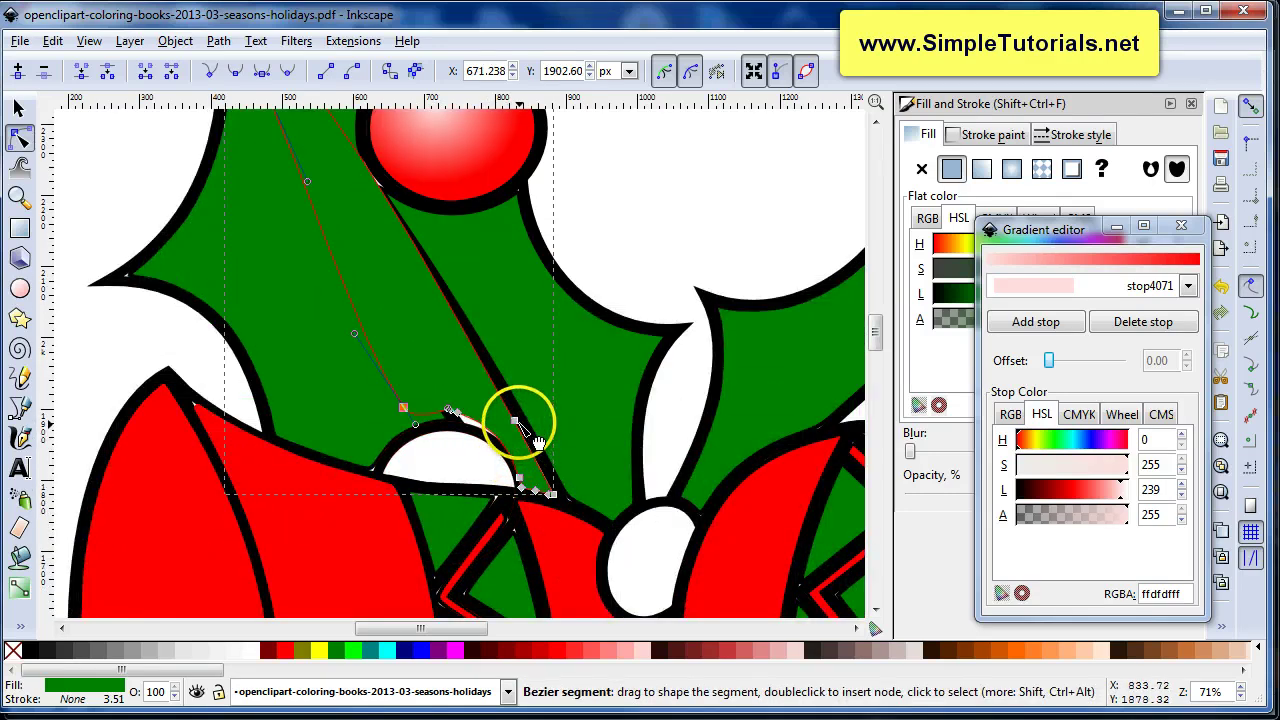
click(516, 421)
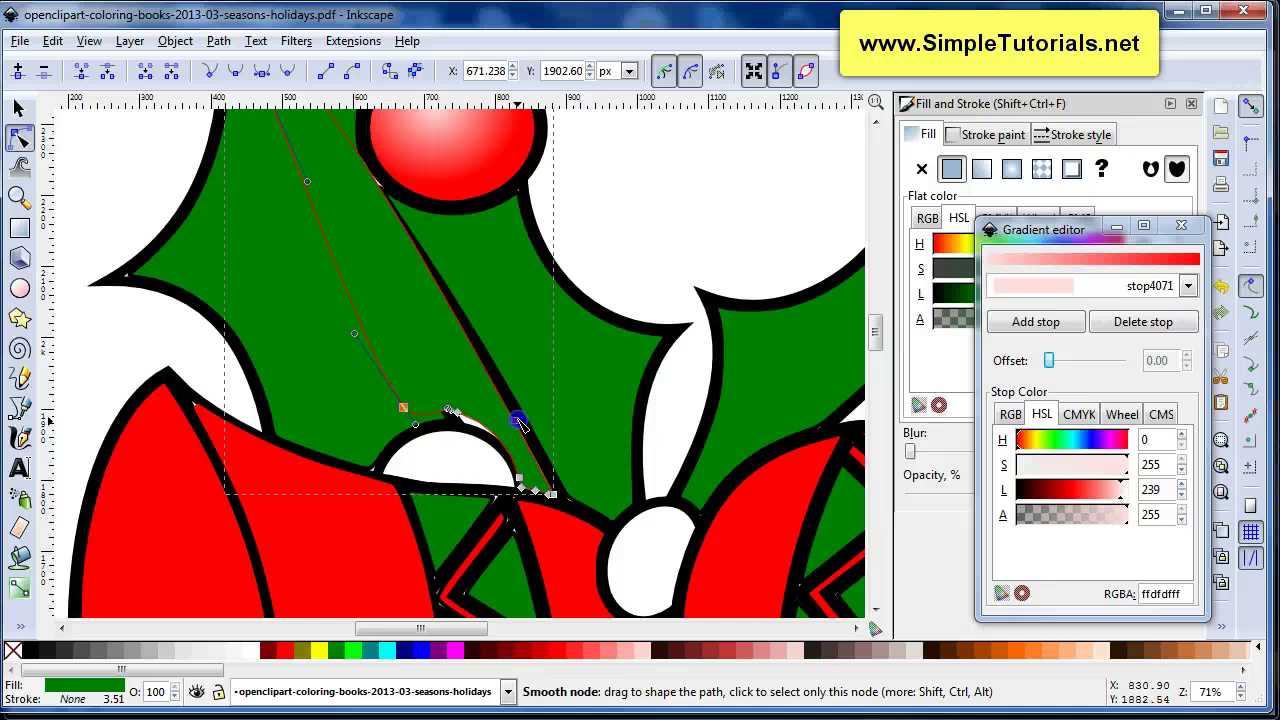
click(423, 243)
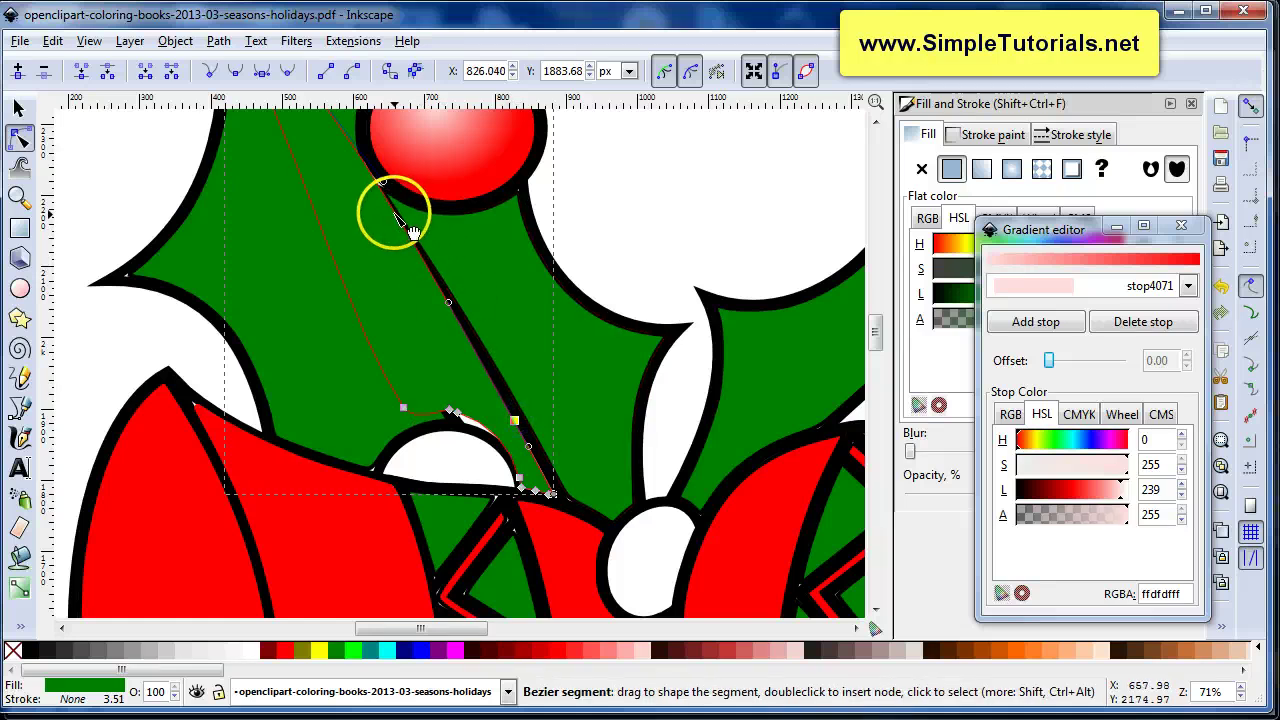
click(420, 250)
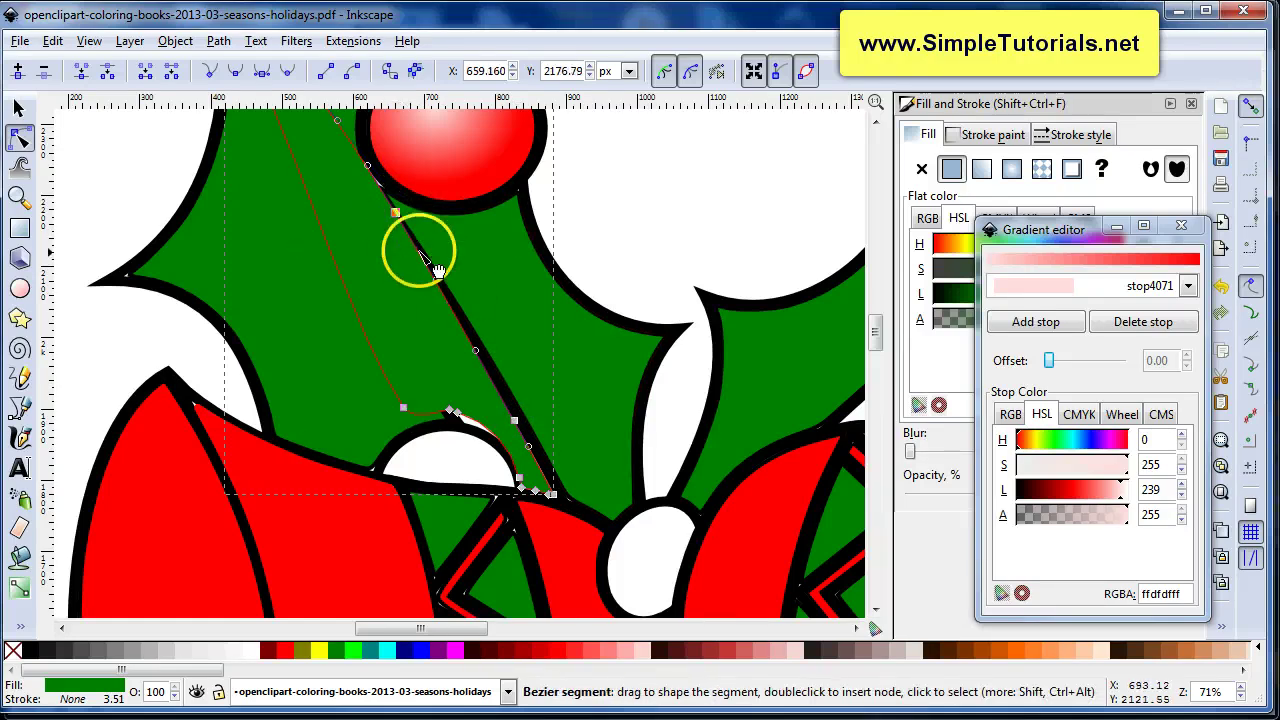
double_click(476, 352)
click(510, 418)
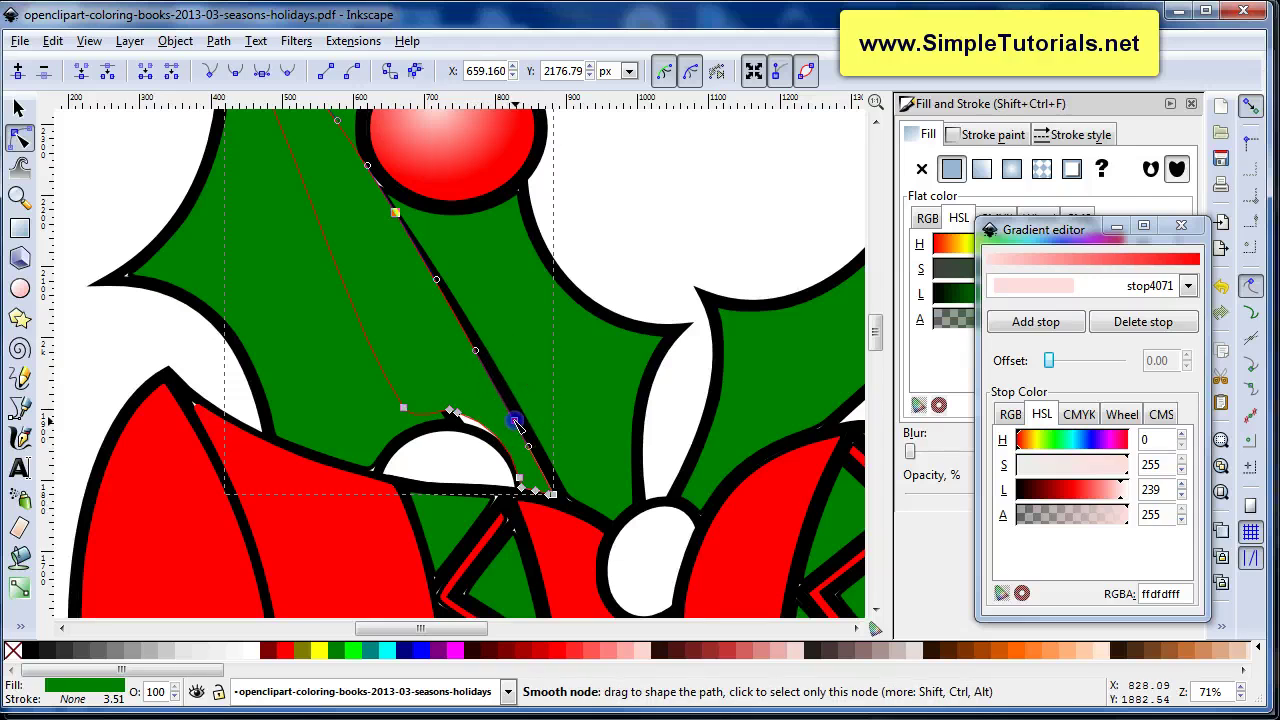
drag(514, 421, 534, 410)
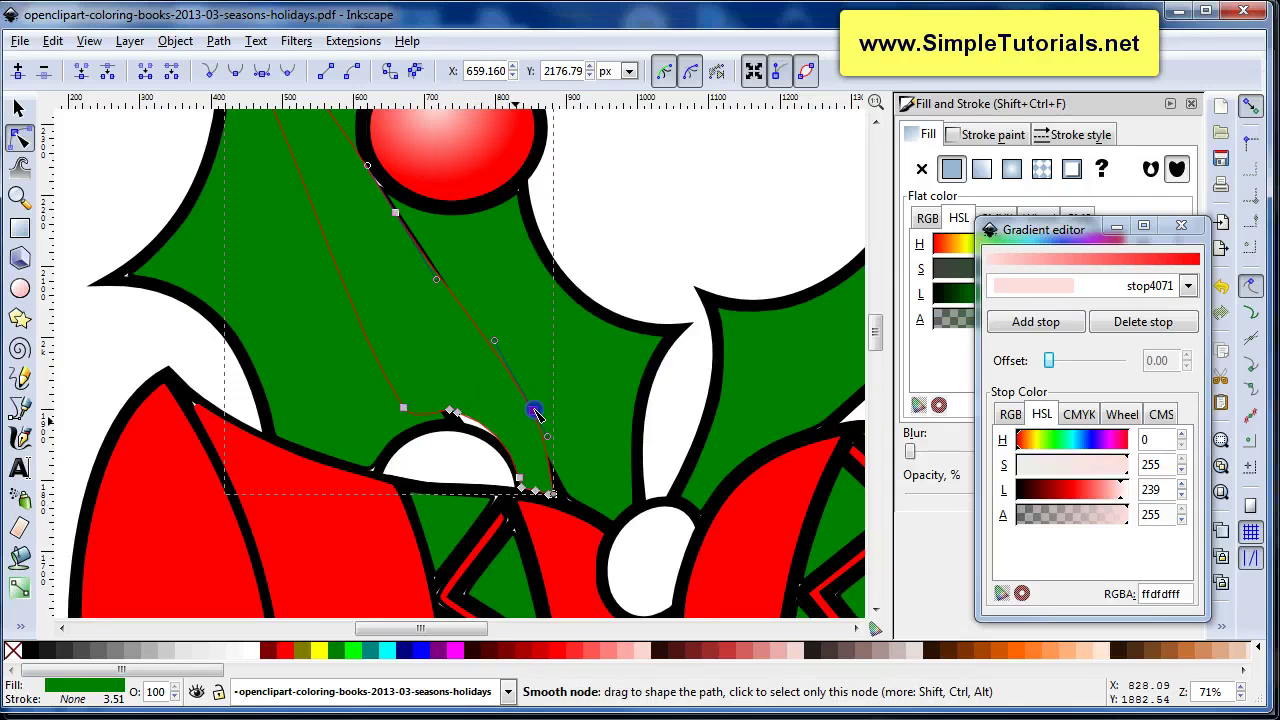
Shift the strip's node just below the berry to the right and adjust its handle to cover the remaining black line
click(396, 214)
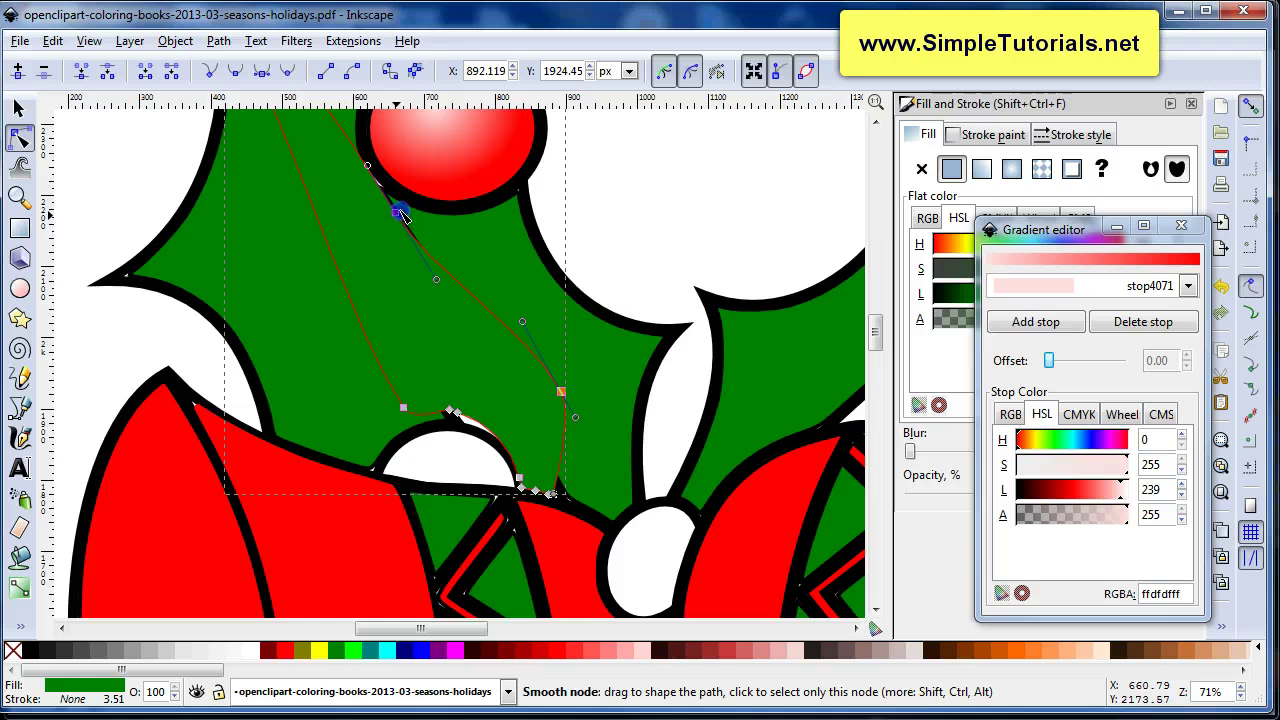
drag(400, 212, 404, 218)
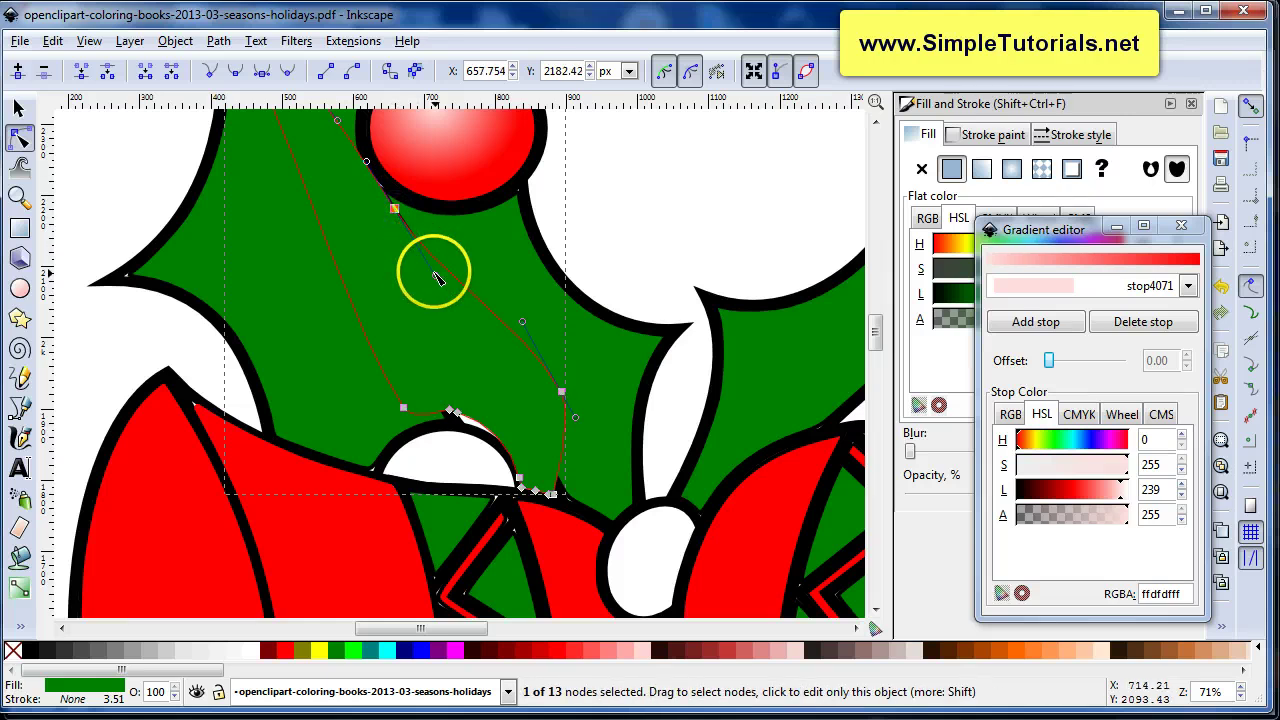
drag(437, 277, 457, 250)
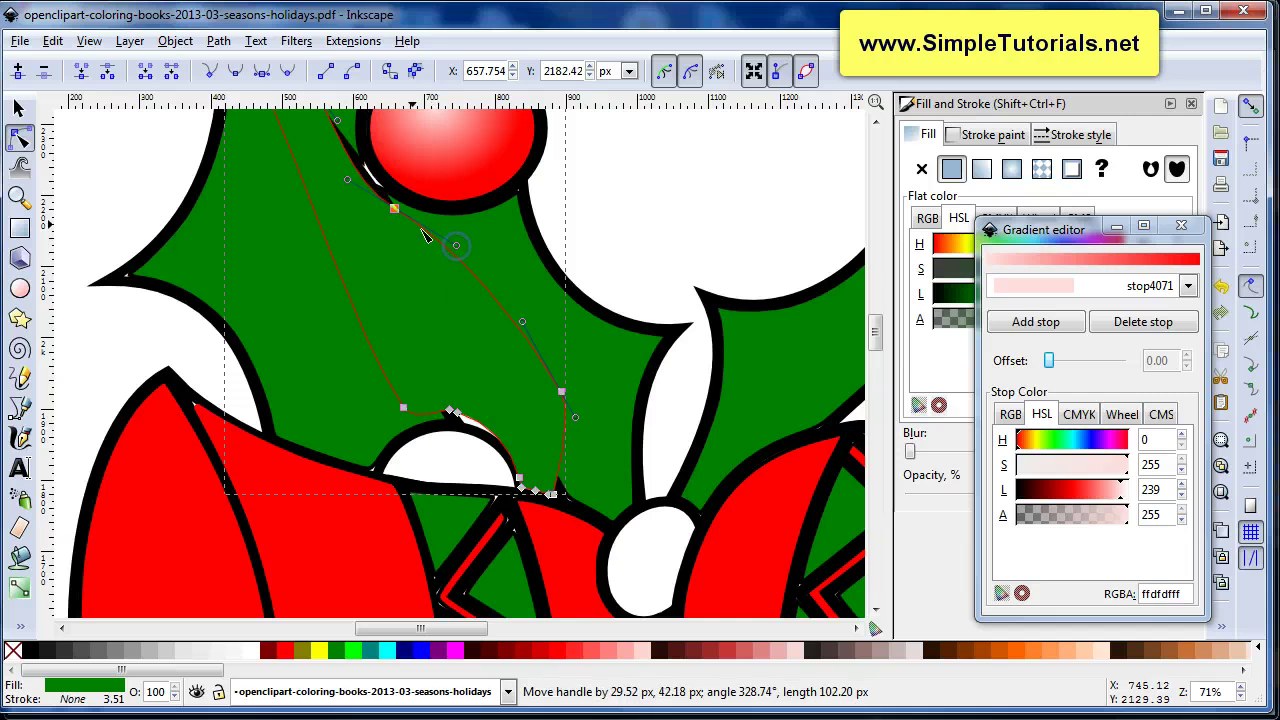
drag(394, 208, 412, 213)
Move the strip's lower nodes along the white half-round shape's outline to close the gap above it
scroll(574, 391, down, 2)
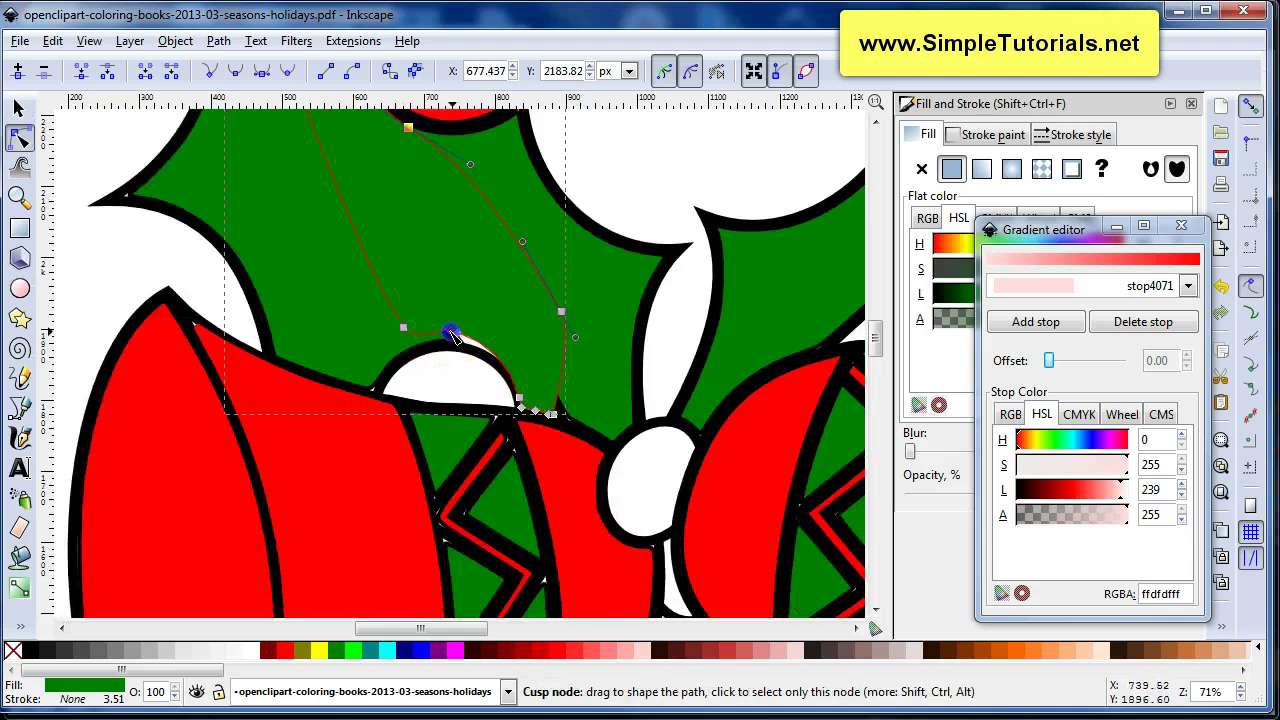
drag(452, 338, 467, 344)
click(502, 302)
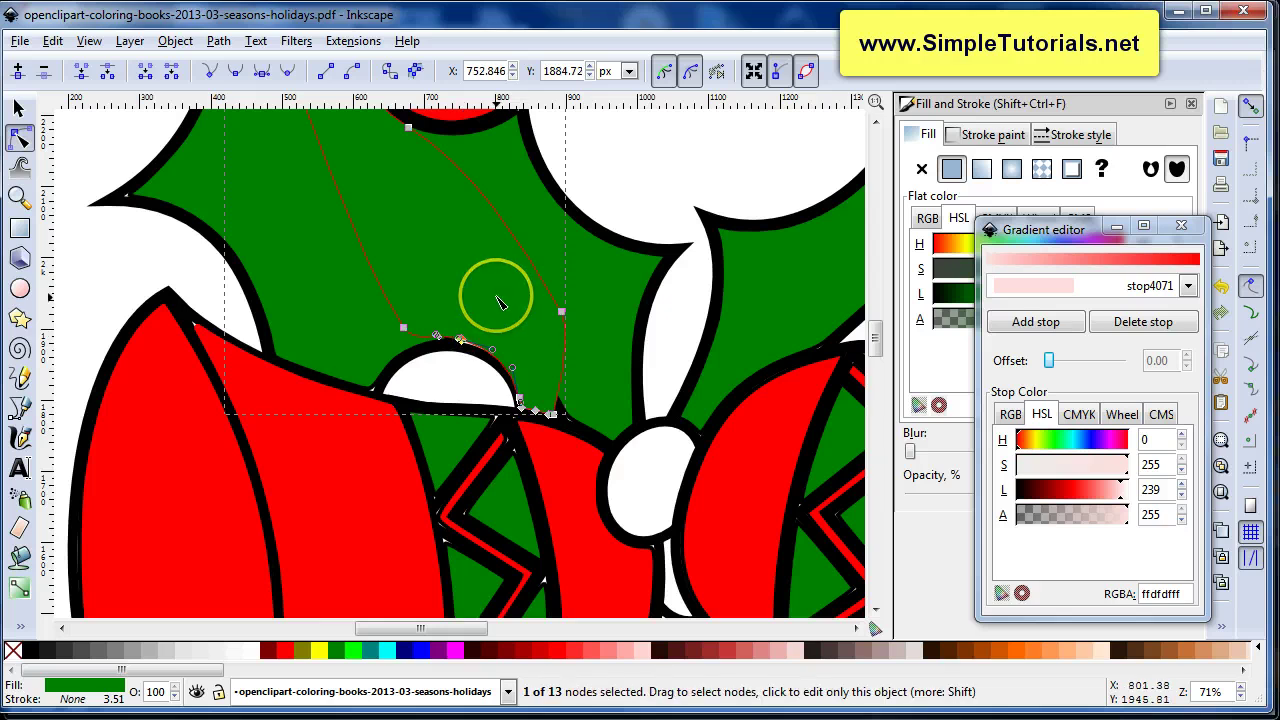
Deselect the green strip and close the Fill and Stroke and Gradient editor dialogs
scroll(500, 302, down, 2)
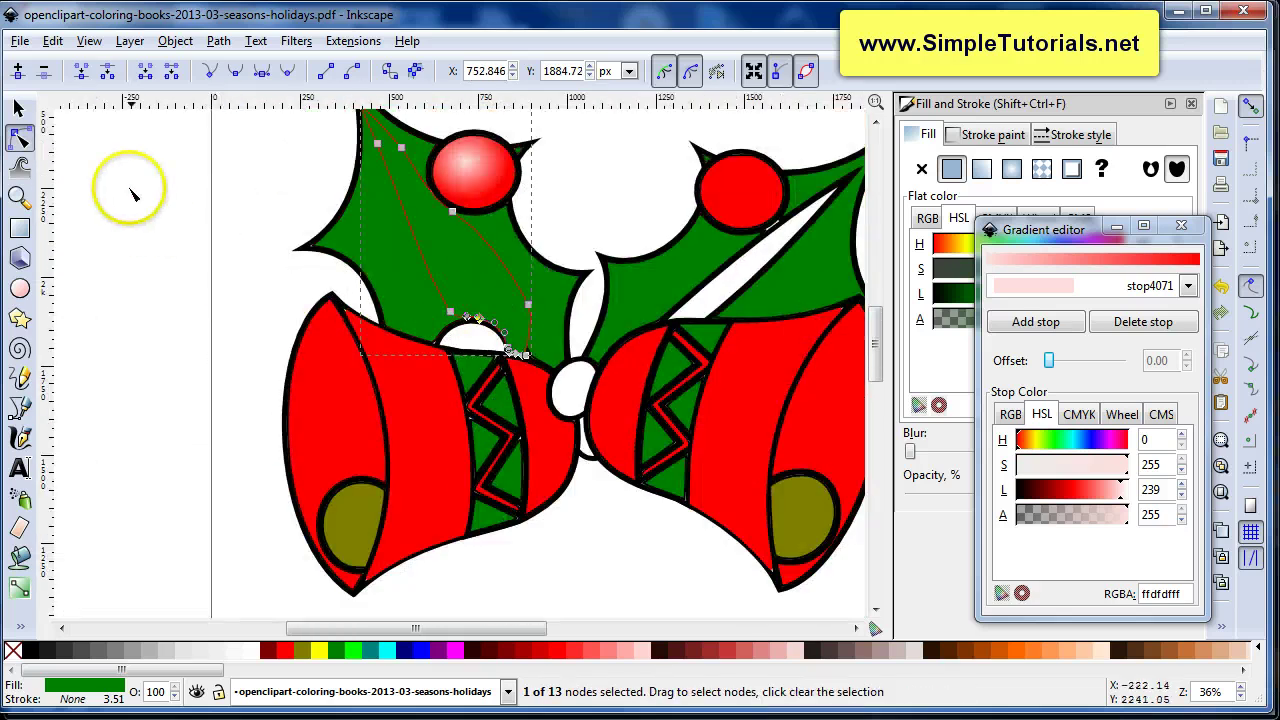
click(38, 118)
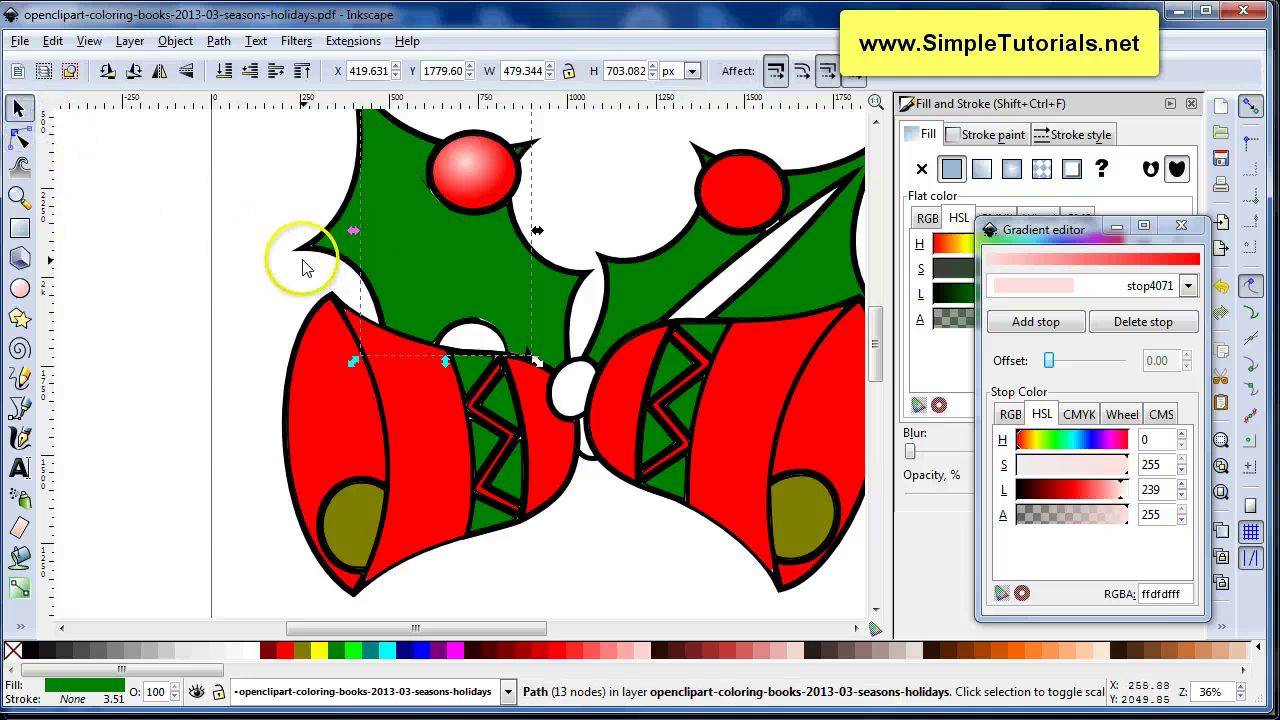
scroll(320, 262, up, 1)
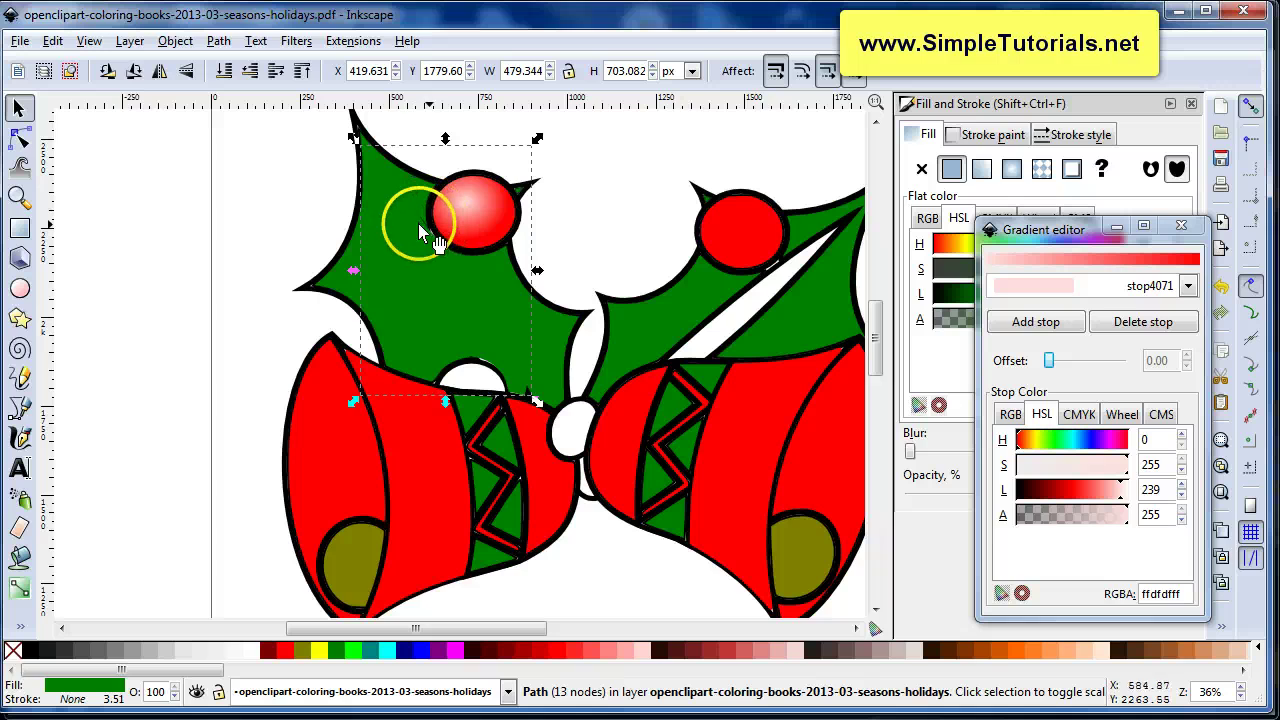
click(282, 198)
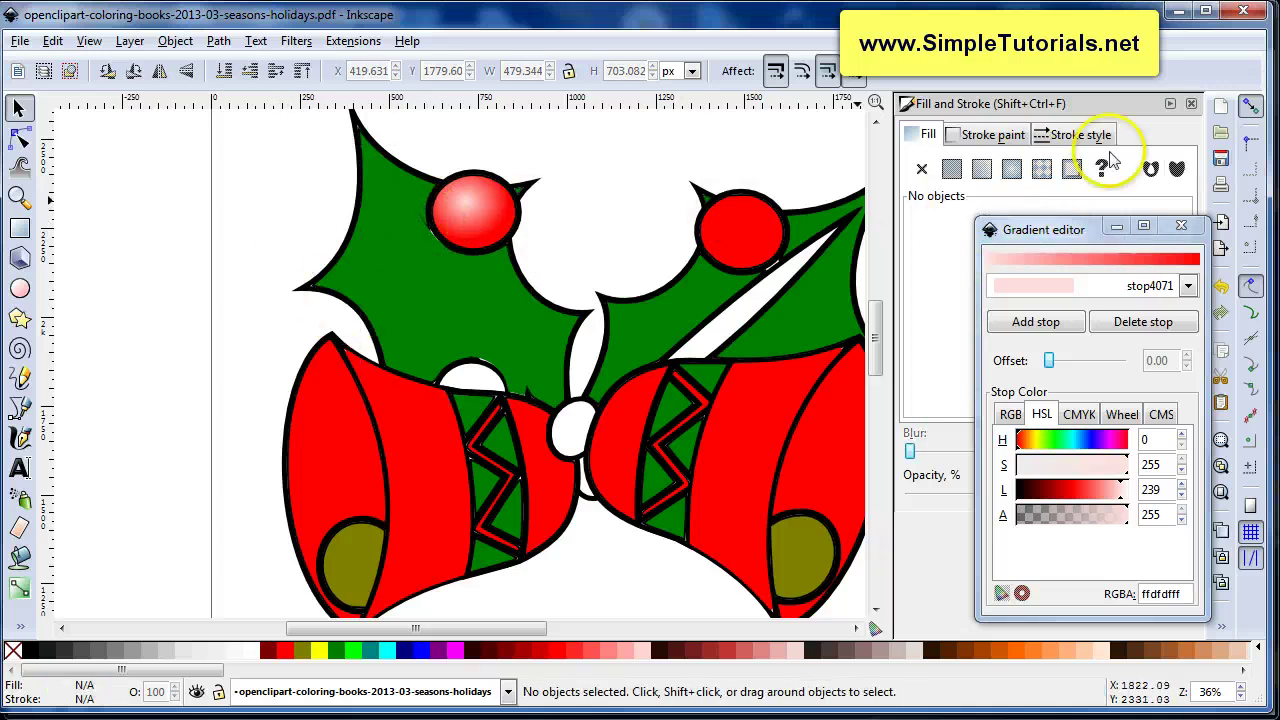
click(1191, 103)
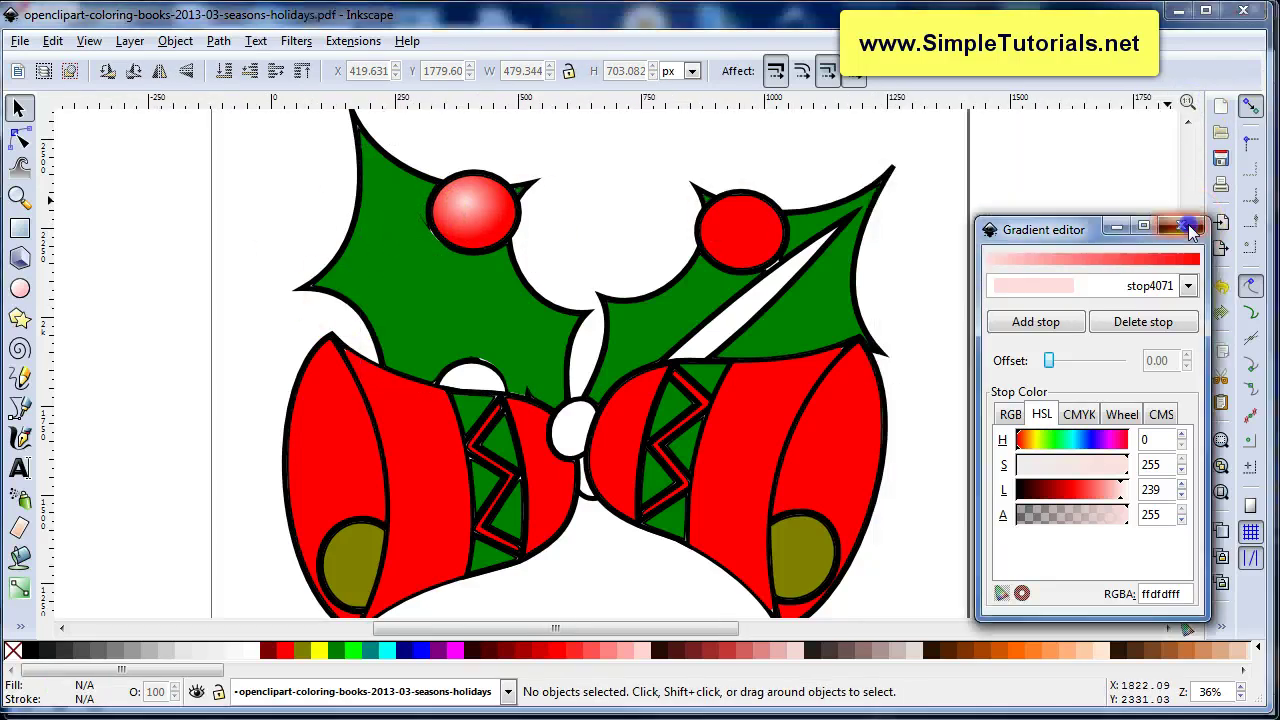
click(1191, 229)
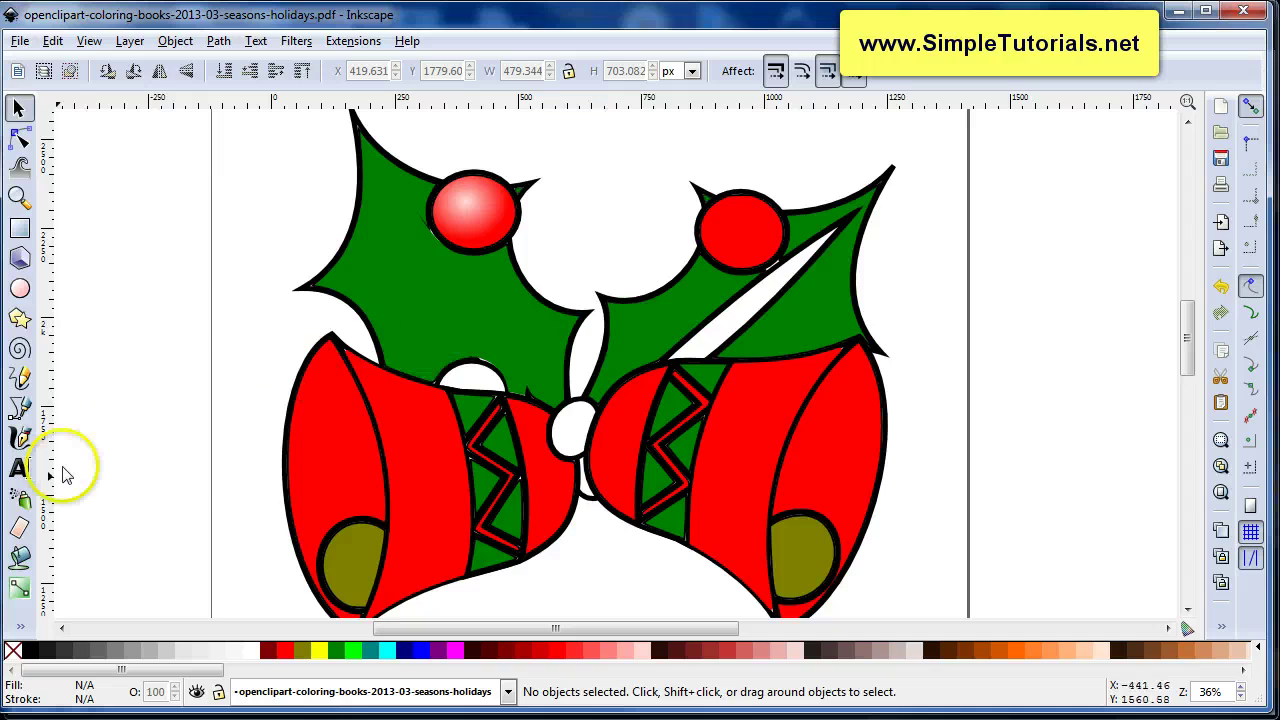
Draw a straight center vein from the left leaf's base to its tip as a Triangle in Bezier path, filled Lime (#00FF00)
click(20, 408)
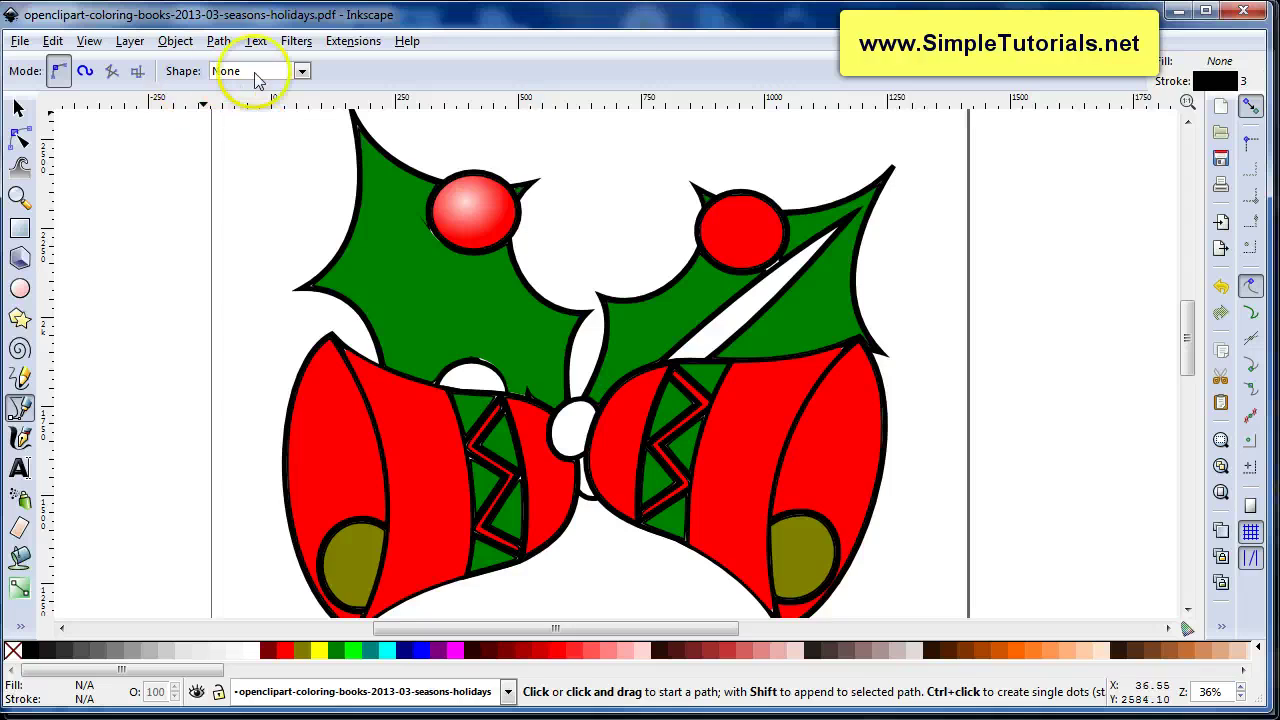
click(300, 71)
click(267, 115)
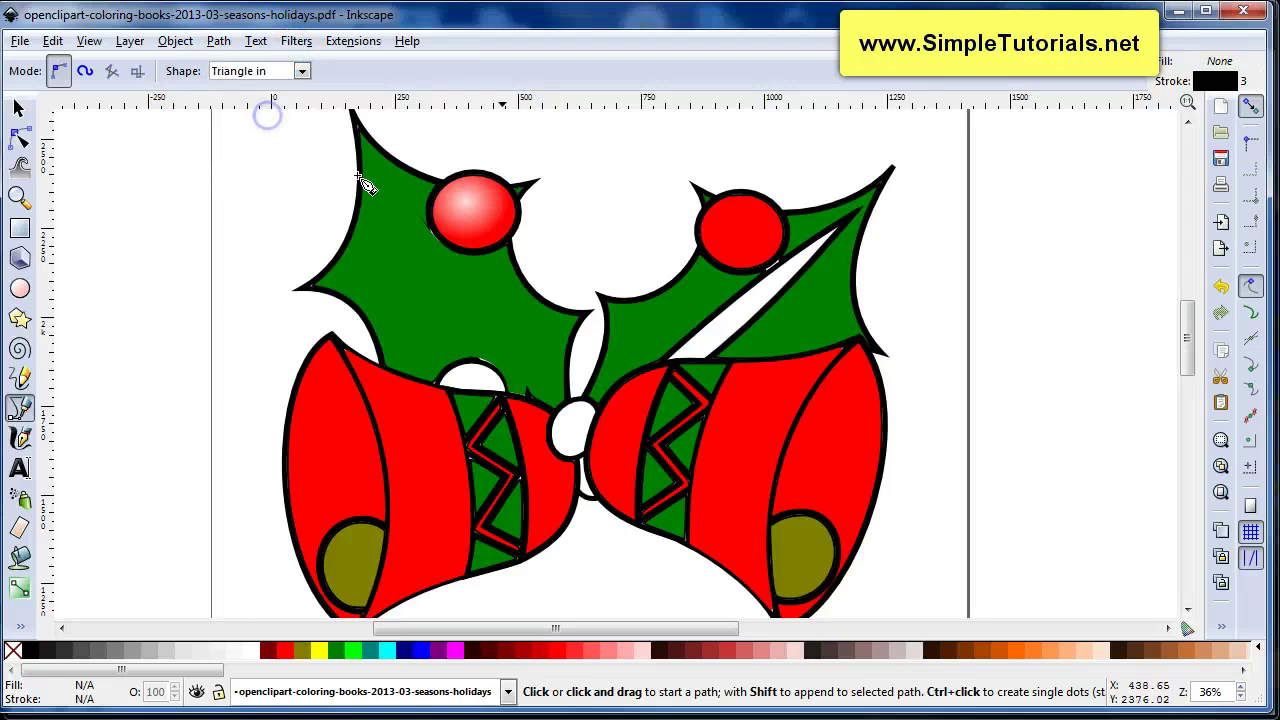
click(481, 352)
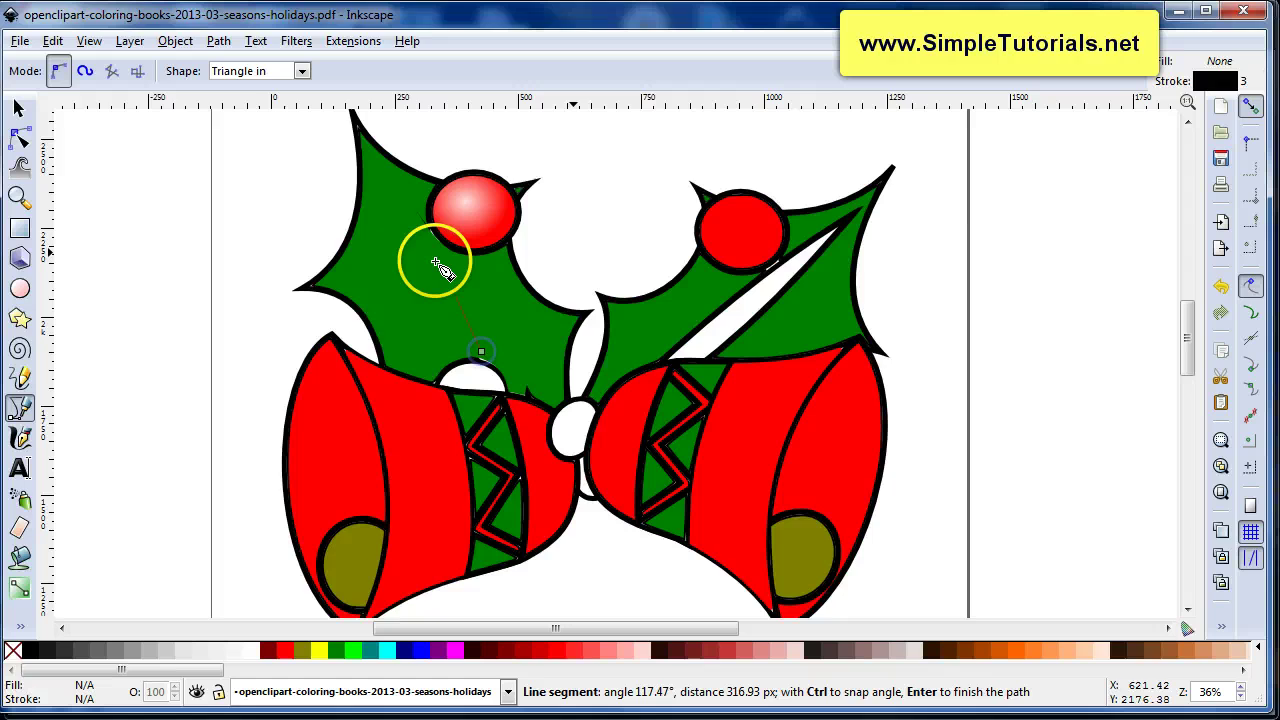
click(370, 155)
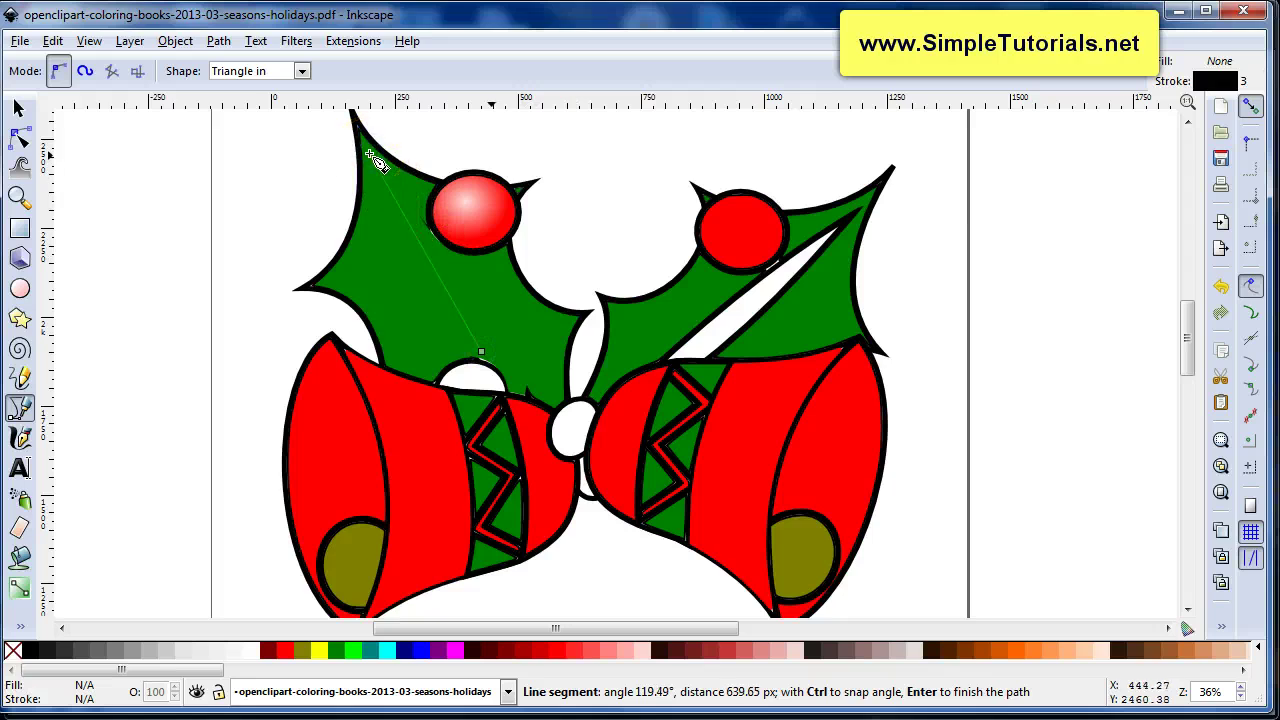
key(Return)
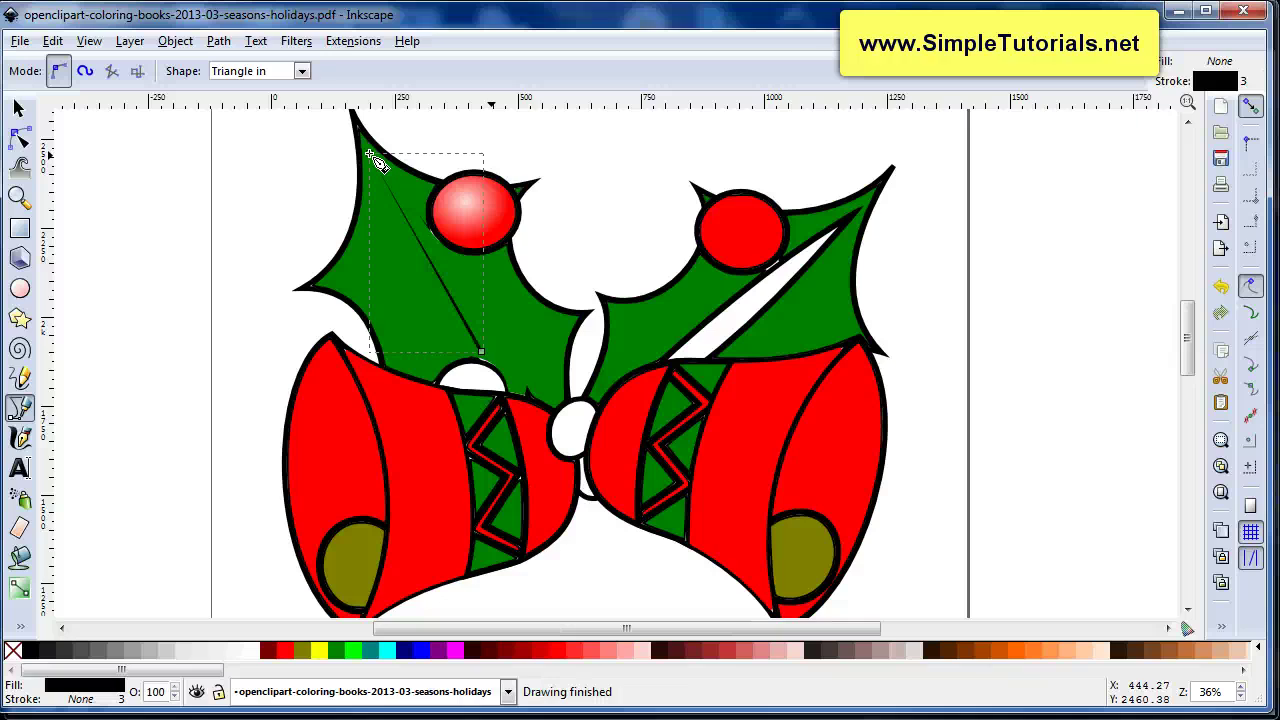
click(249, 651)
click(358, 651)
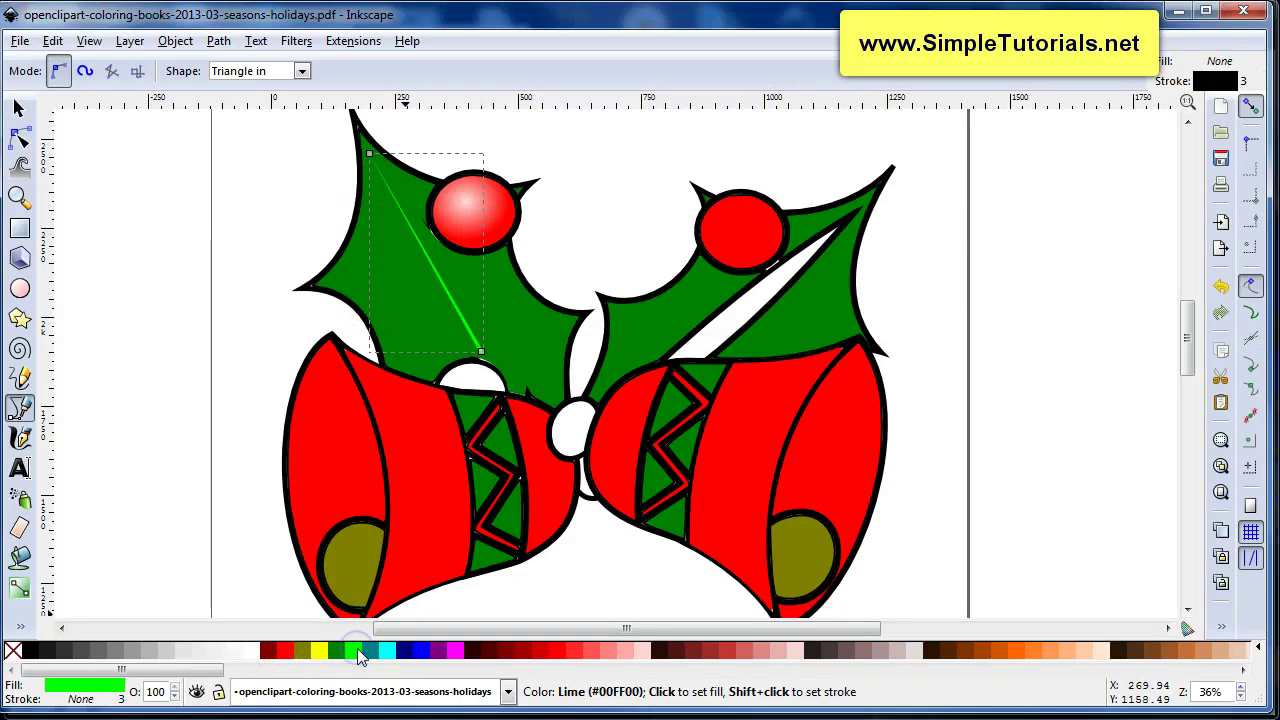
Draw a curved tapered side vein from the center vein toward the leaf's left point and fill it Lime (#00FF00)
click(427, 260)
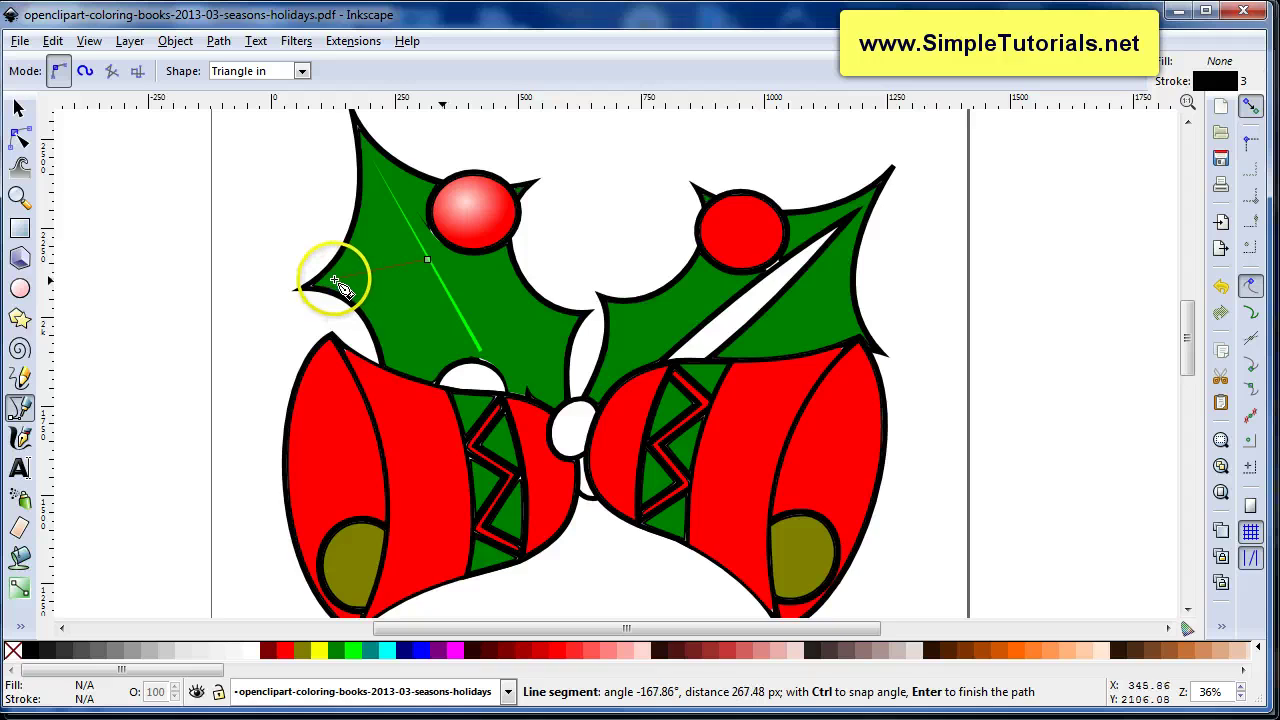
drag(337, 283, 283, 302)
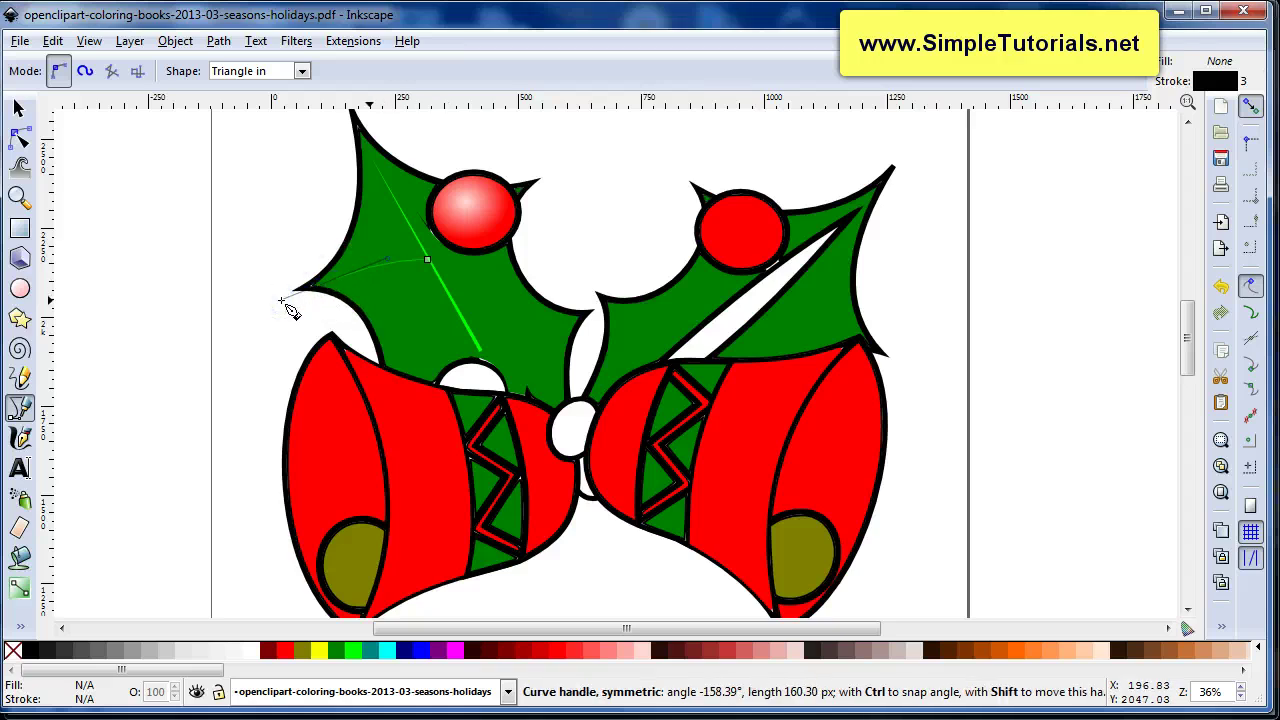
drag(283, 302, 285, 300)
right_click(285, 300)
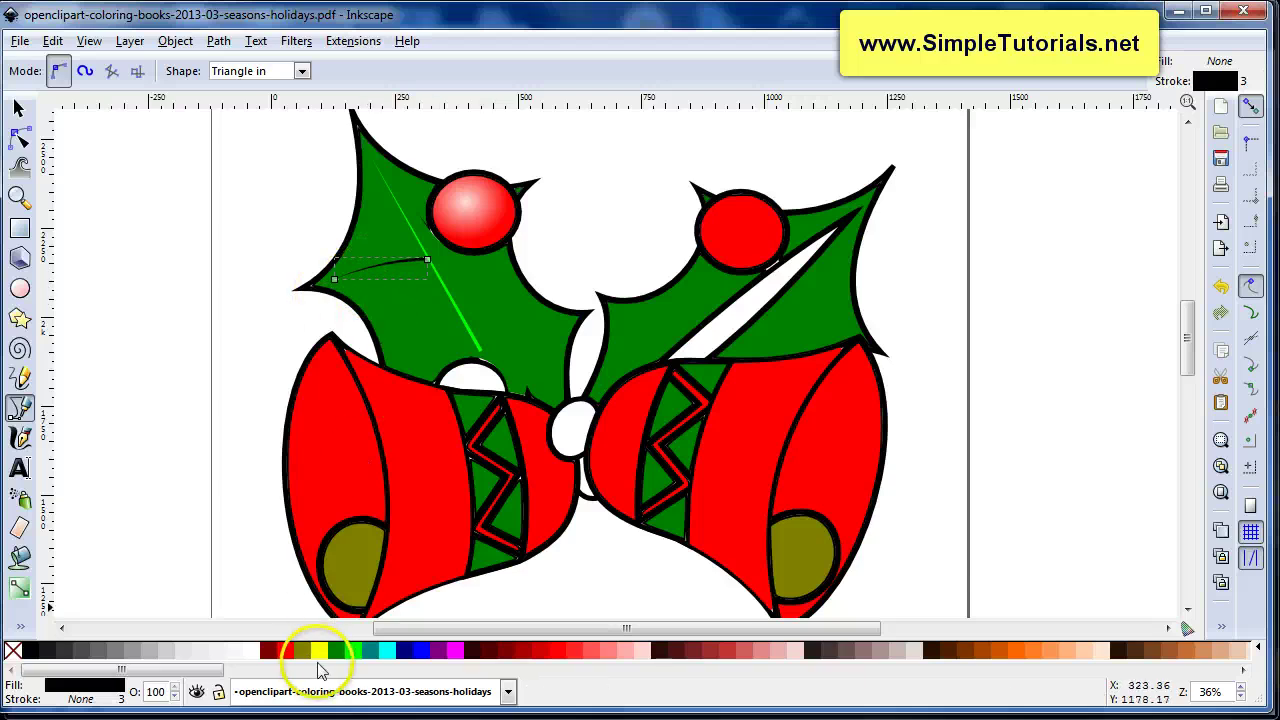
click(355, 660)
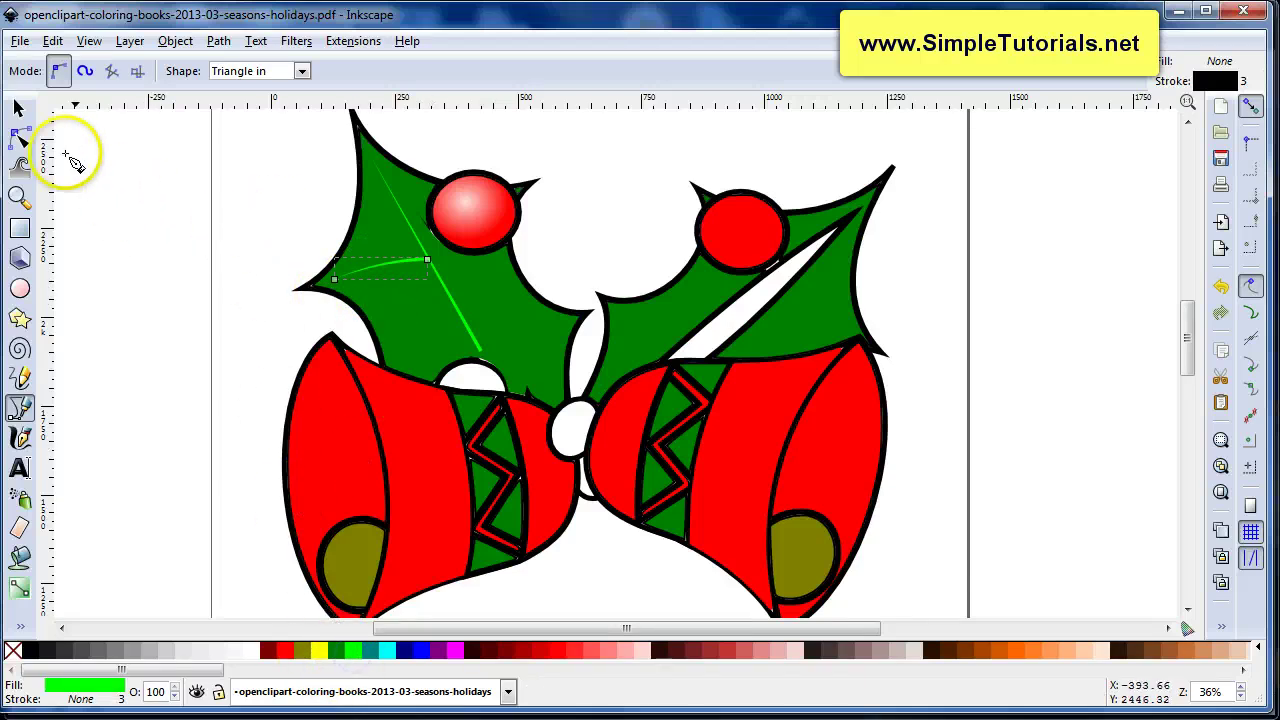
click(22, 110)
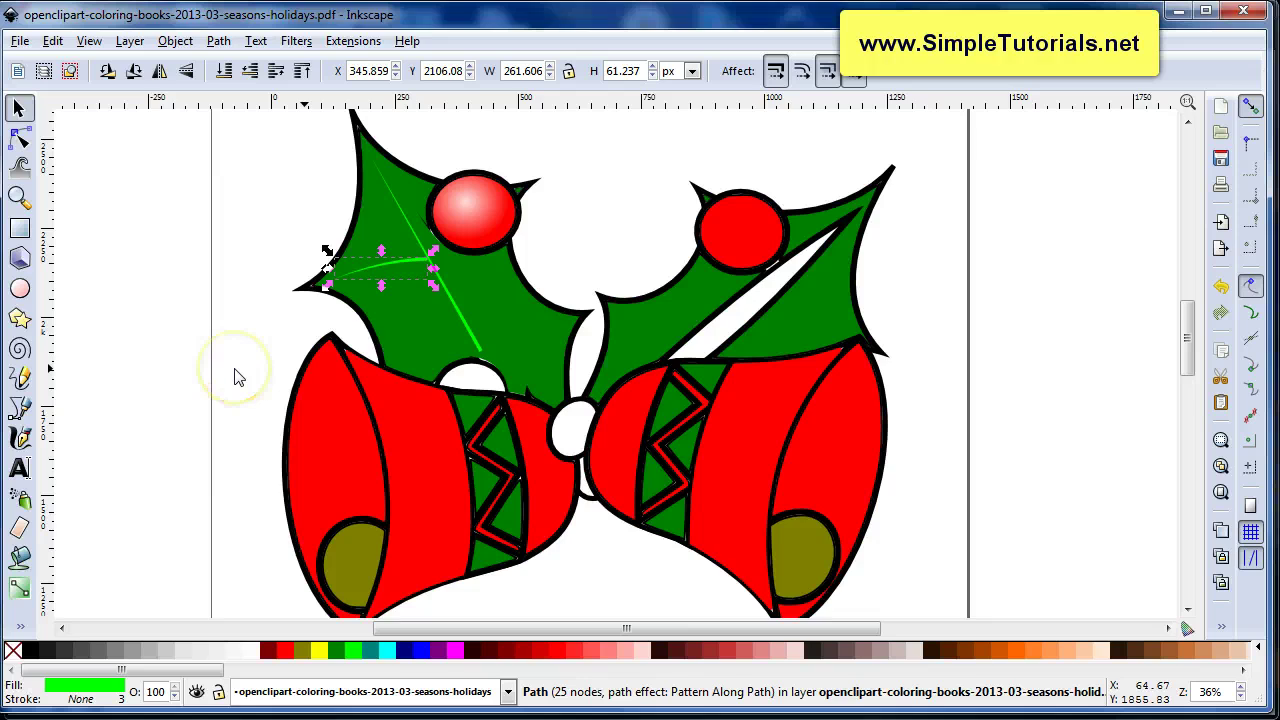
scroll(235, 377, down, 1)
scroll(235, 377, up, 1)
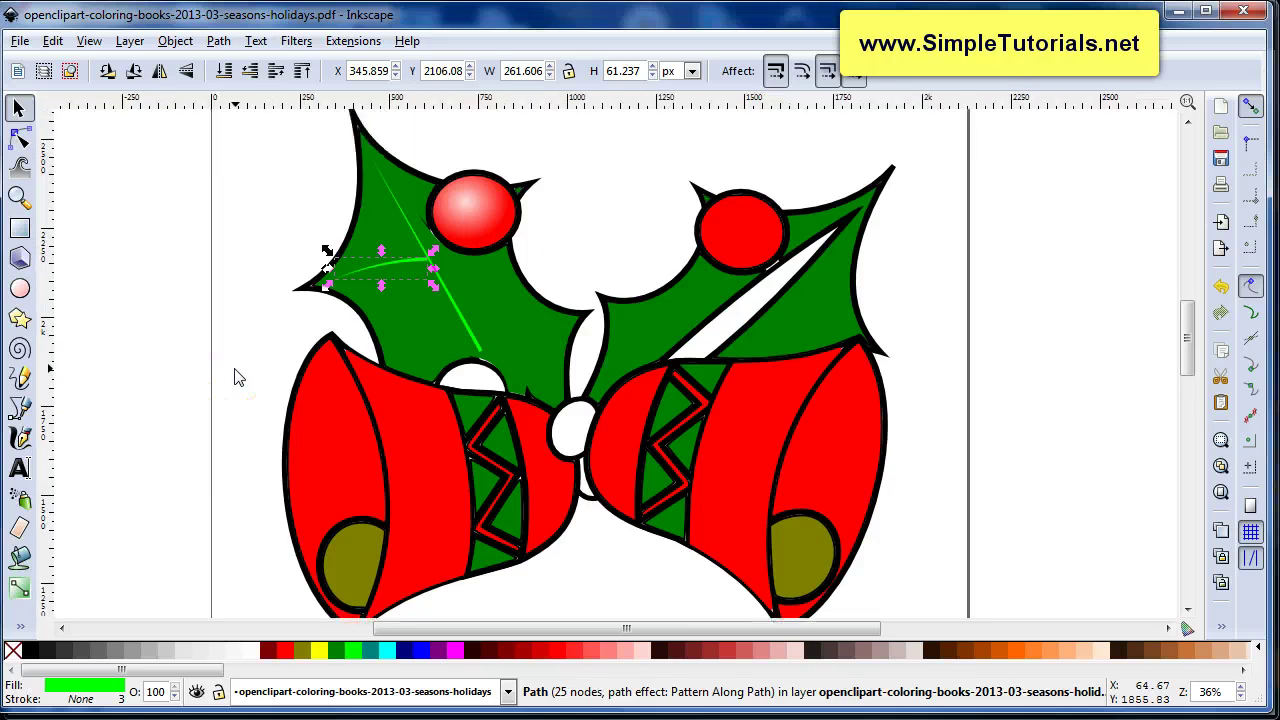
key(Escape)
Draw a closed curved highlight band about 515 by 152 px across the left bell's upper body, with the path shape set to None
click(22, 408)
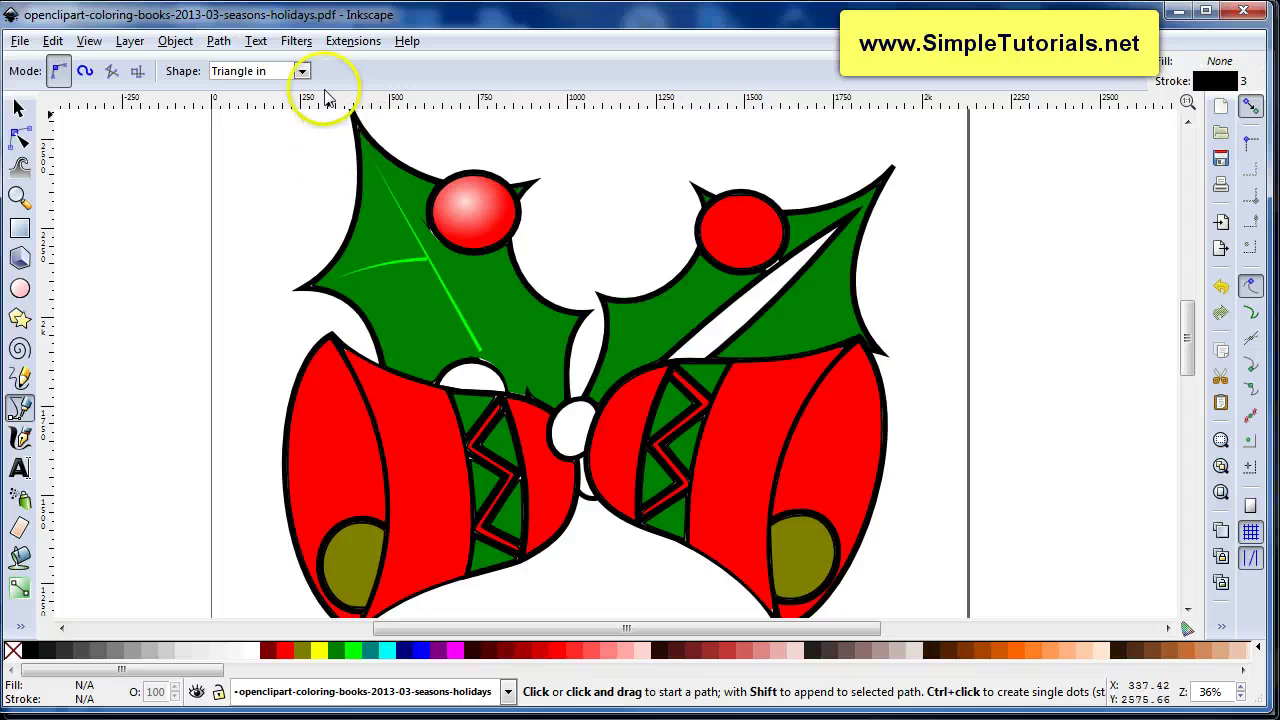
click(300, 71)
click(230, 94)
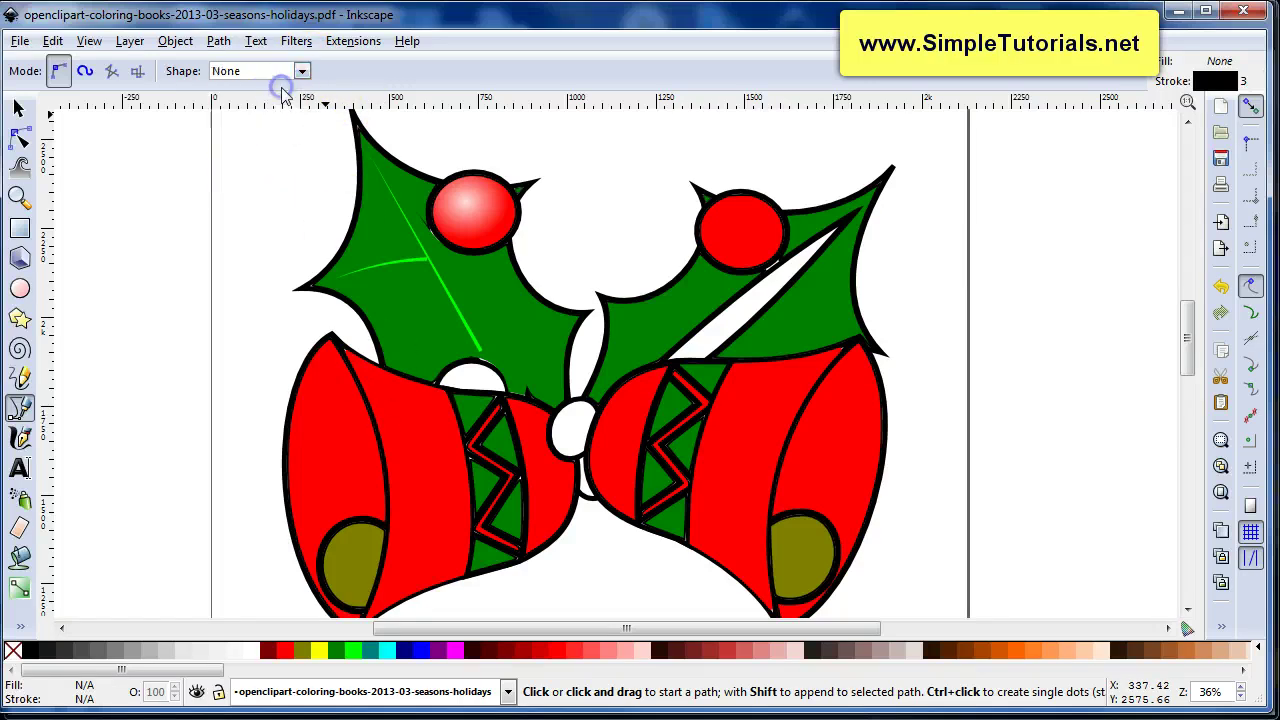
click(365, 384)
drag(408, 401, 420, 404)
click(454, 410)
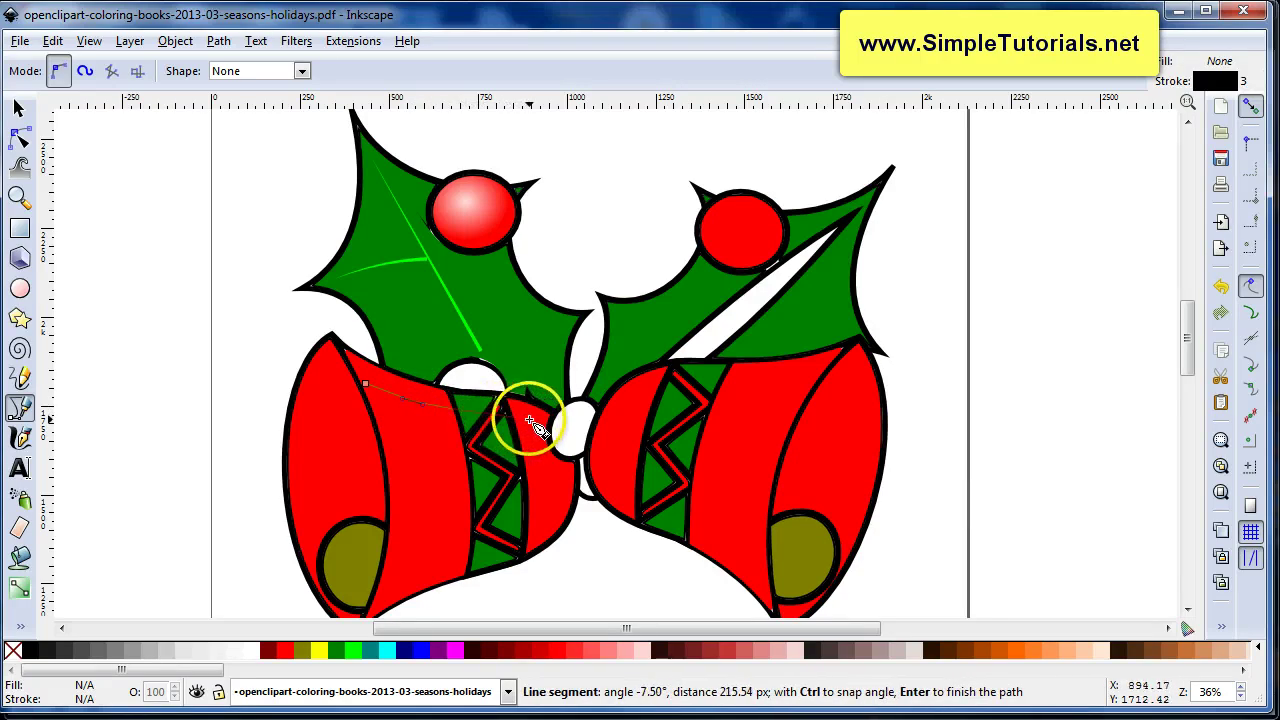
drag(536, 422, 540, 424)
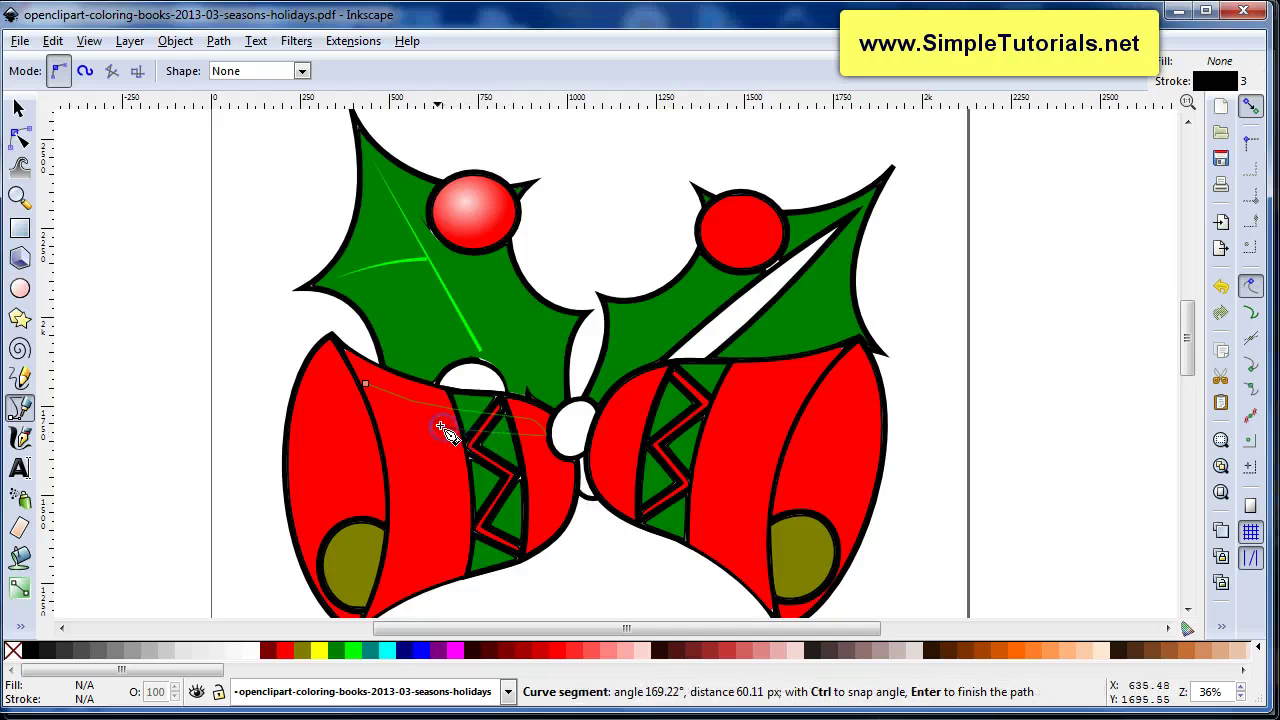
drag(420, 425, 400, 423)
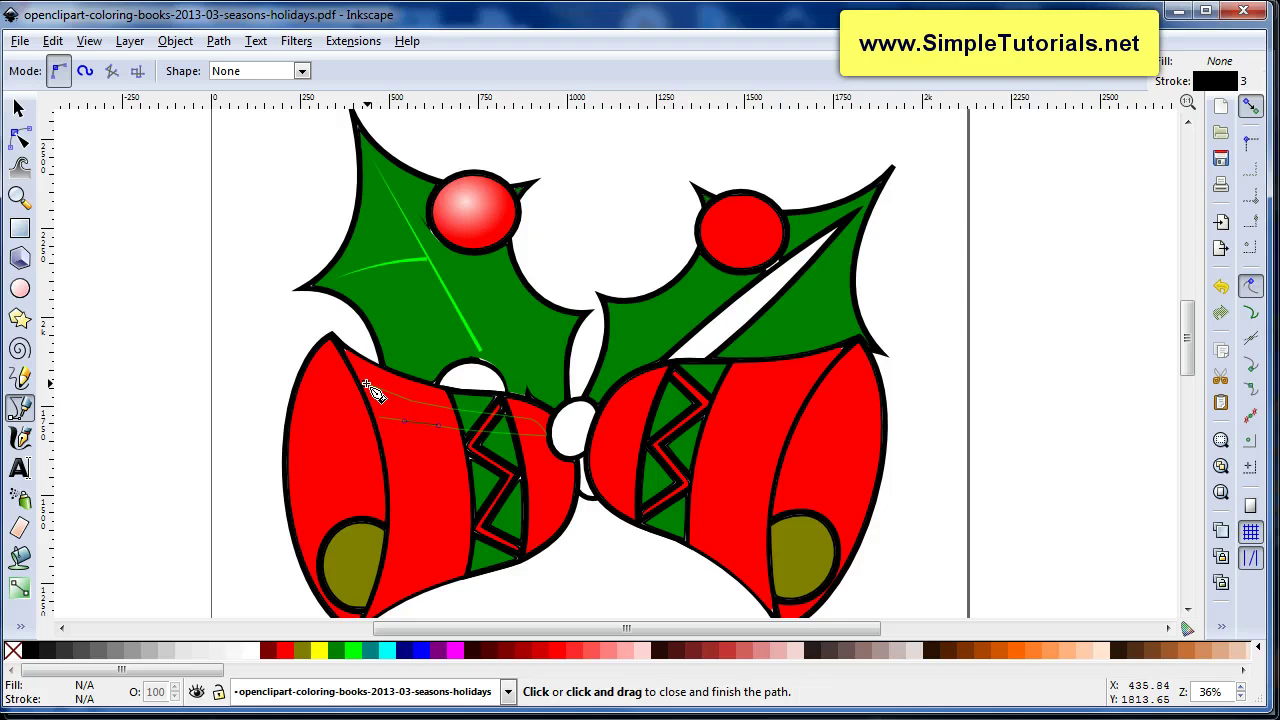
click(367, 387)
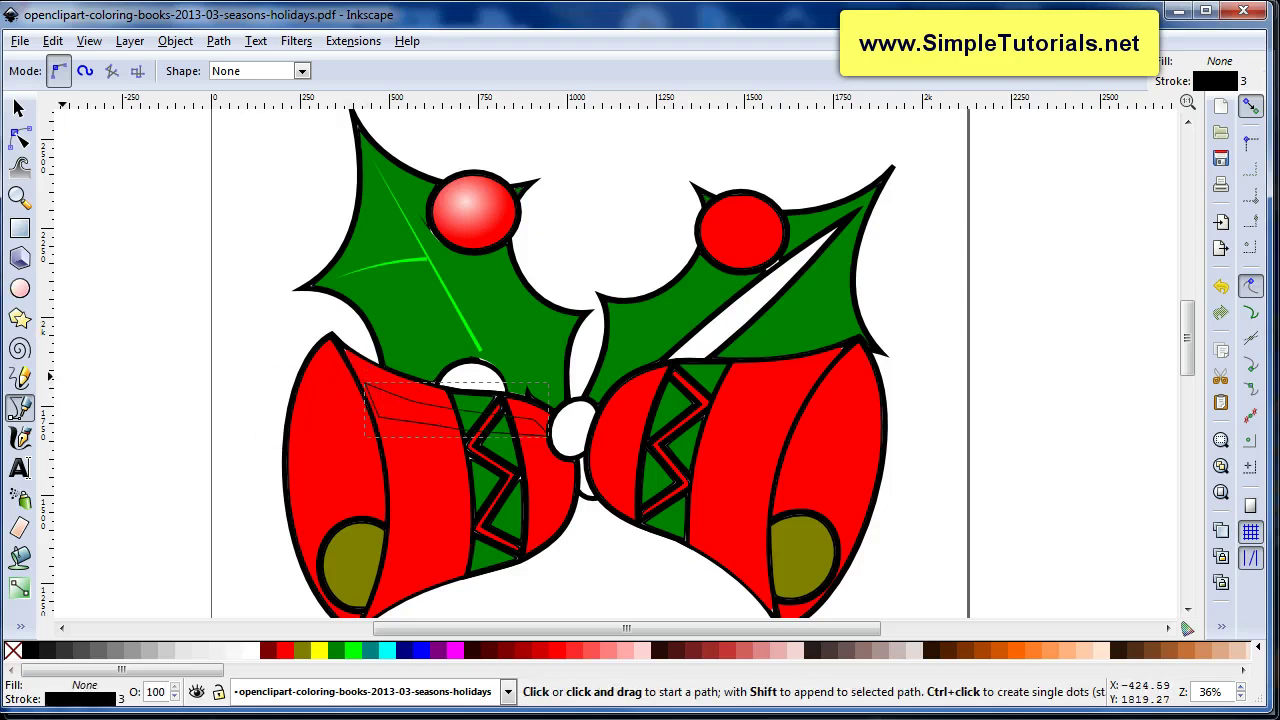
Fill the new highlight band on the left bell with white and remove its stroke
click(22, 110)
click(22, 110)
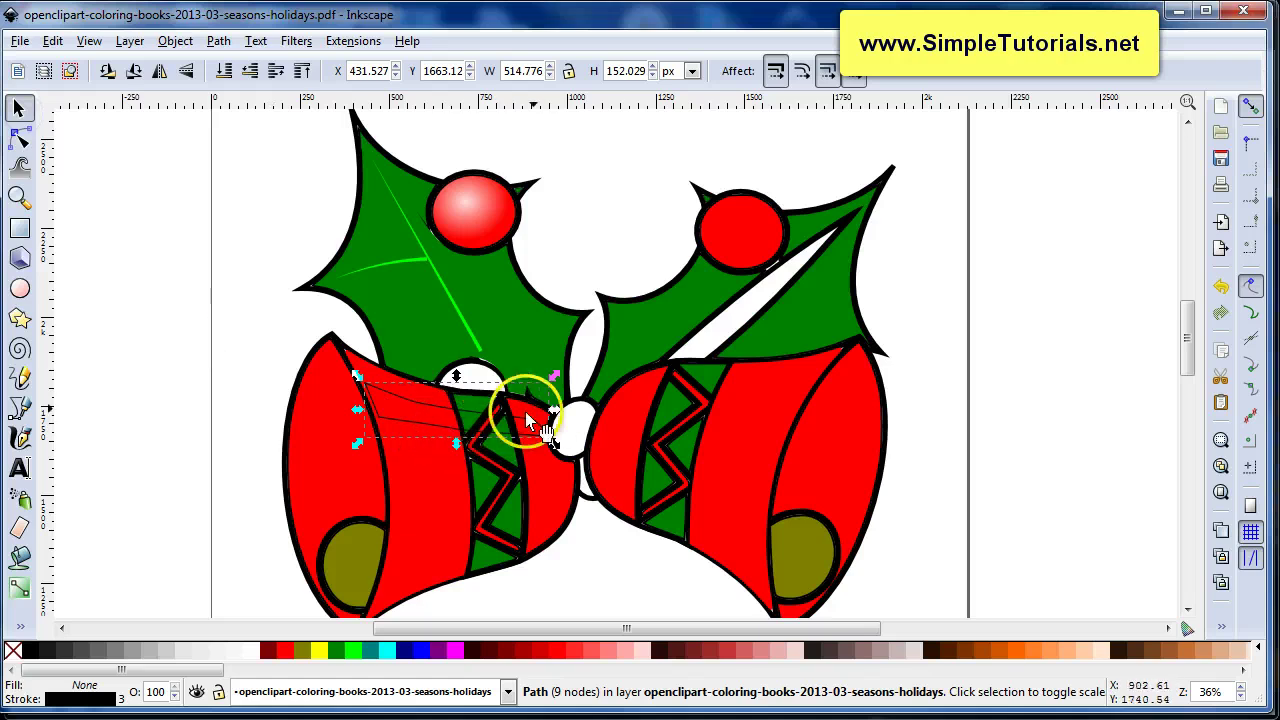
click(252, 652)
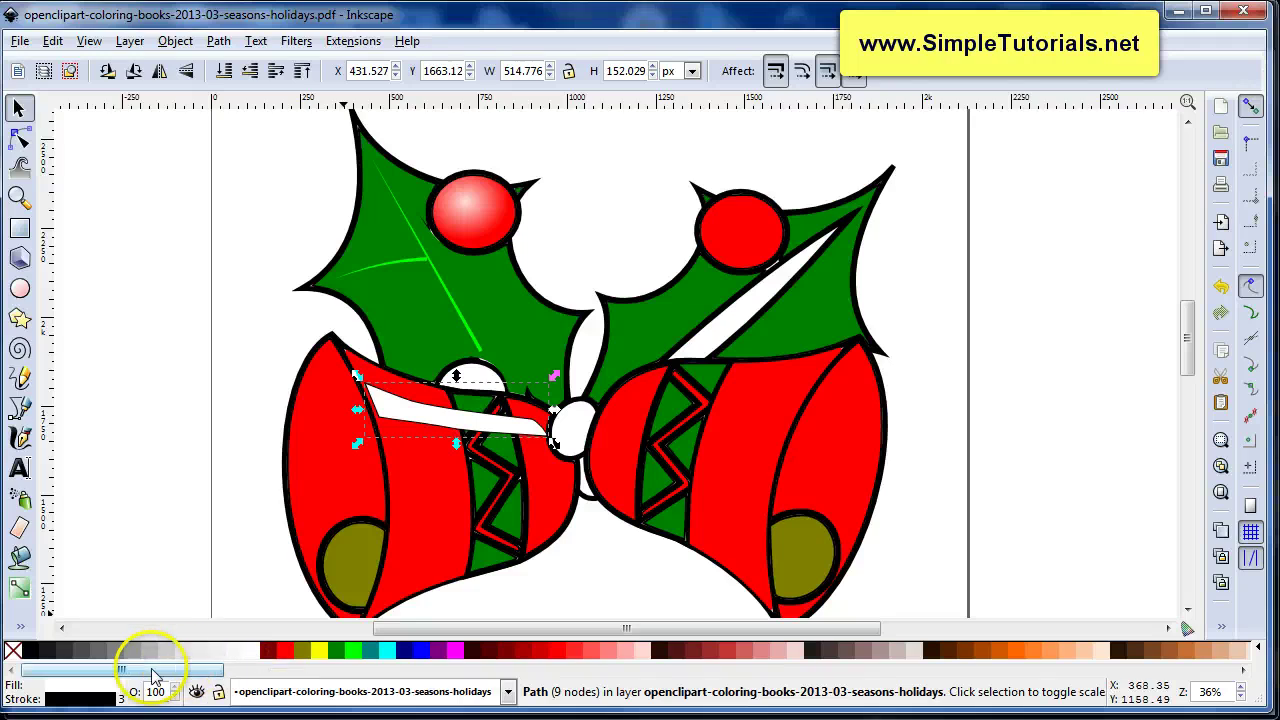
right_click(88, 699)
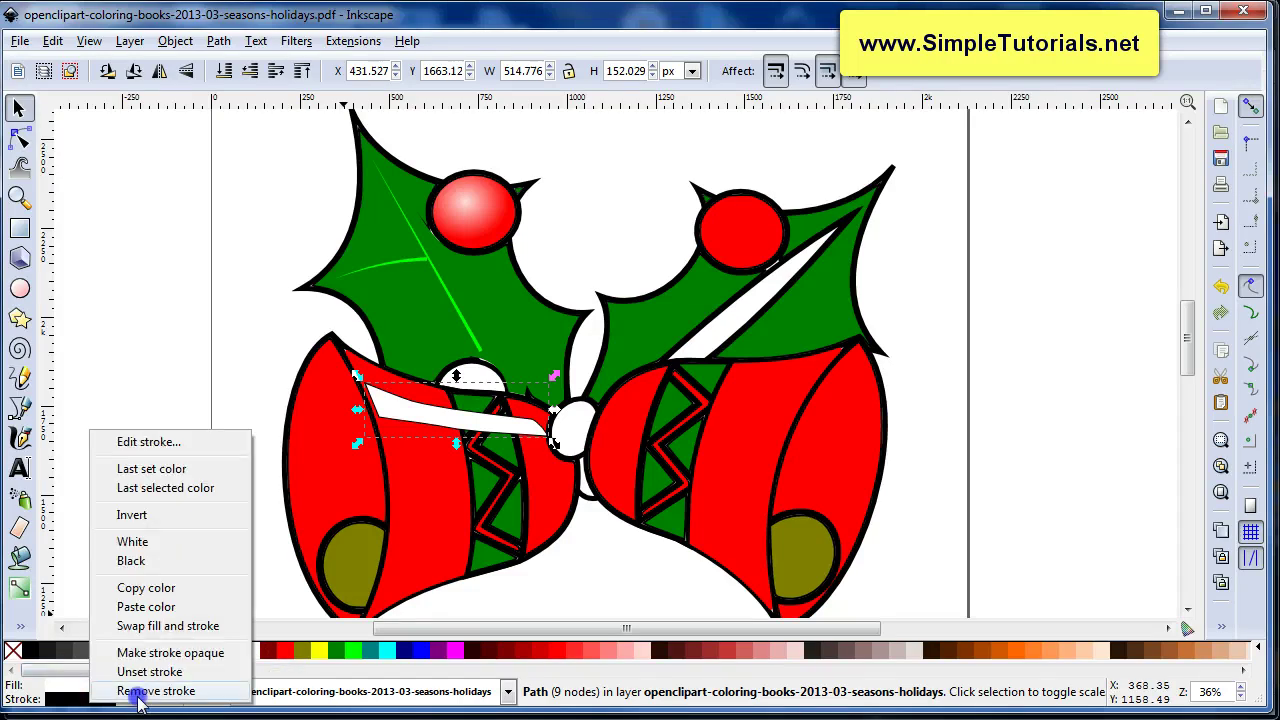
click(140, 691)
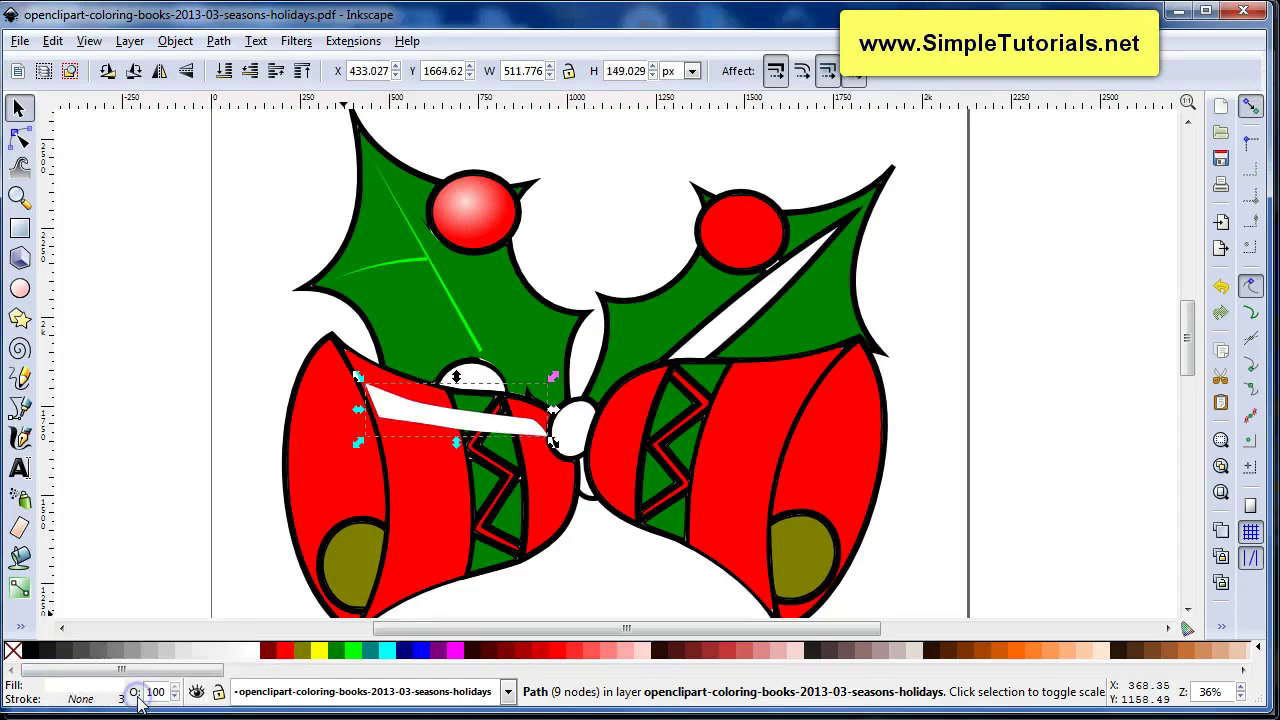
Open the fill and stroke settings for the white highlight and set its blur to 9.1
click(76, 688)
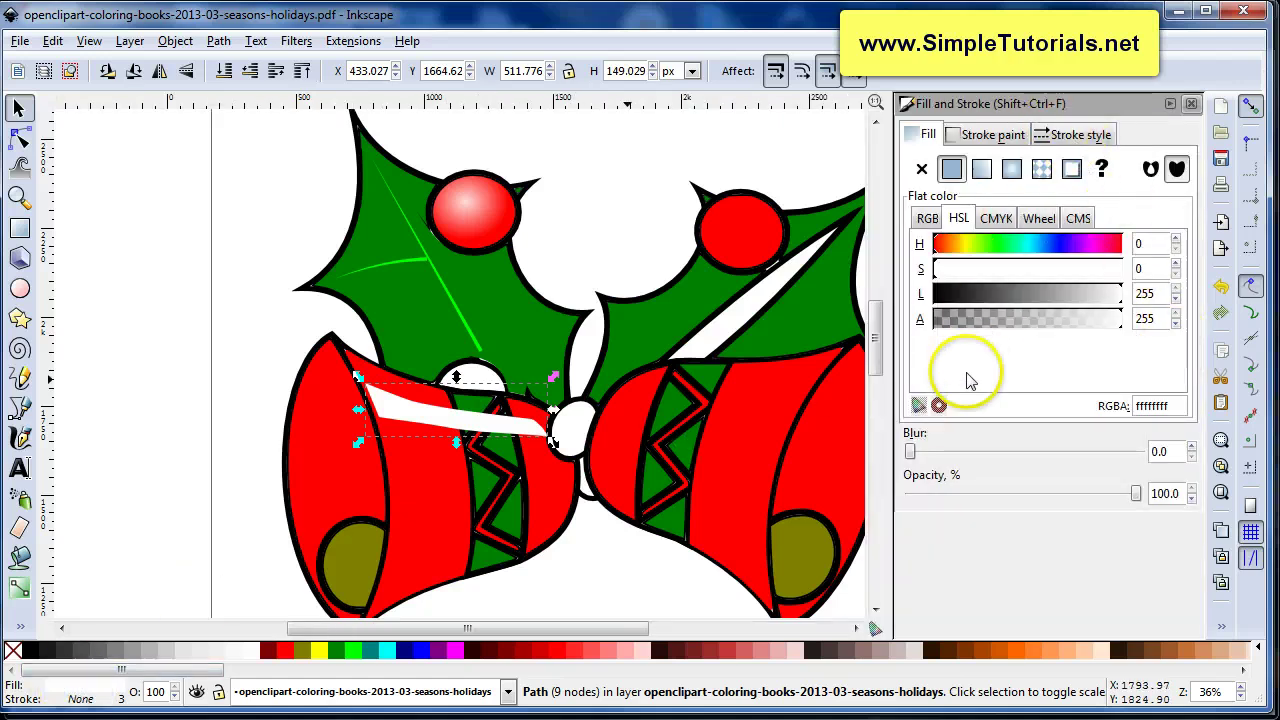
click(910, 452)
drag(910, 452, 934, 455)
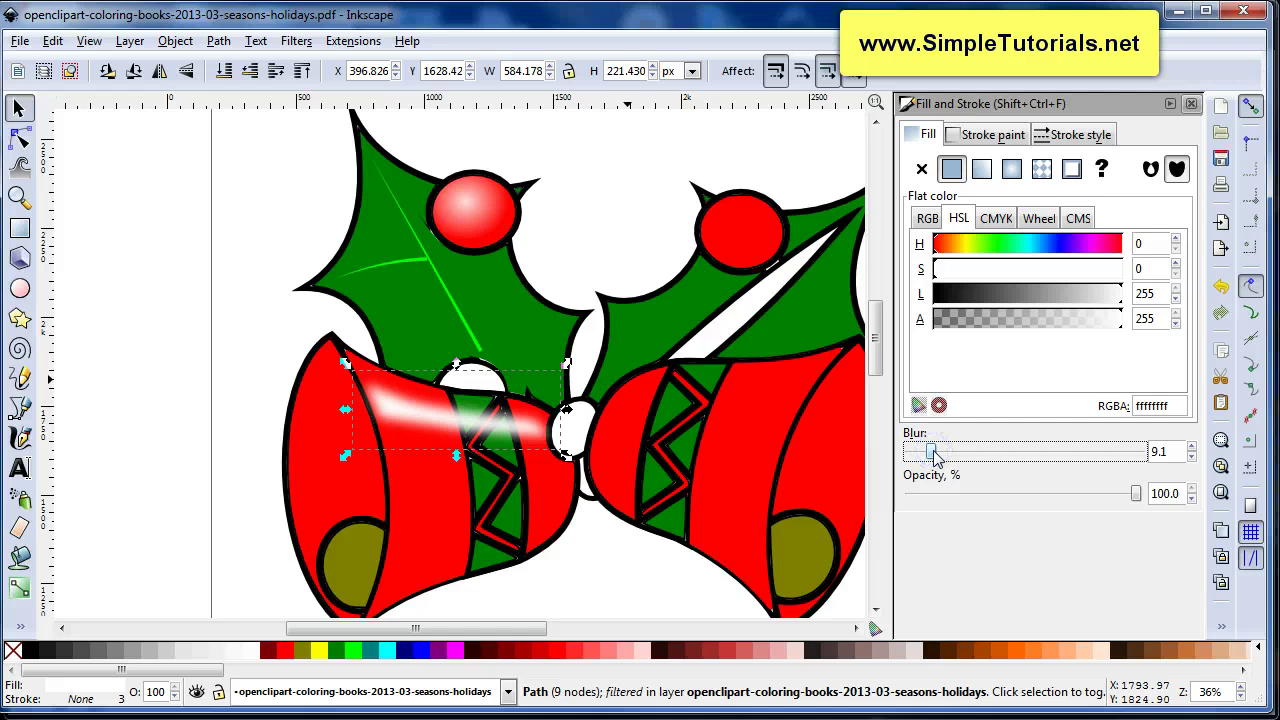
Enlarge the blurred highlight slightly to about 607 by 230 px and shift it a little to the right on the left bell
double_click(388, 402)
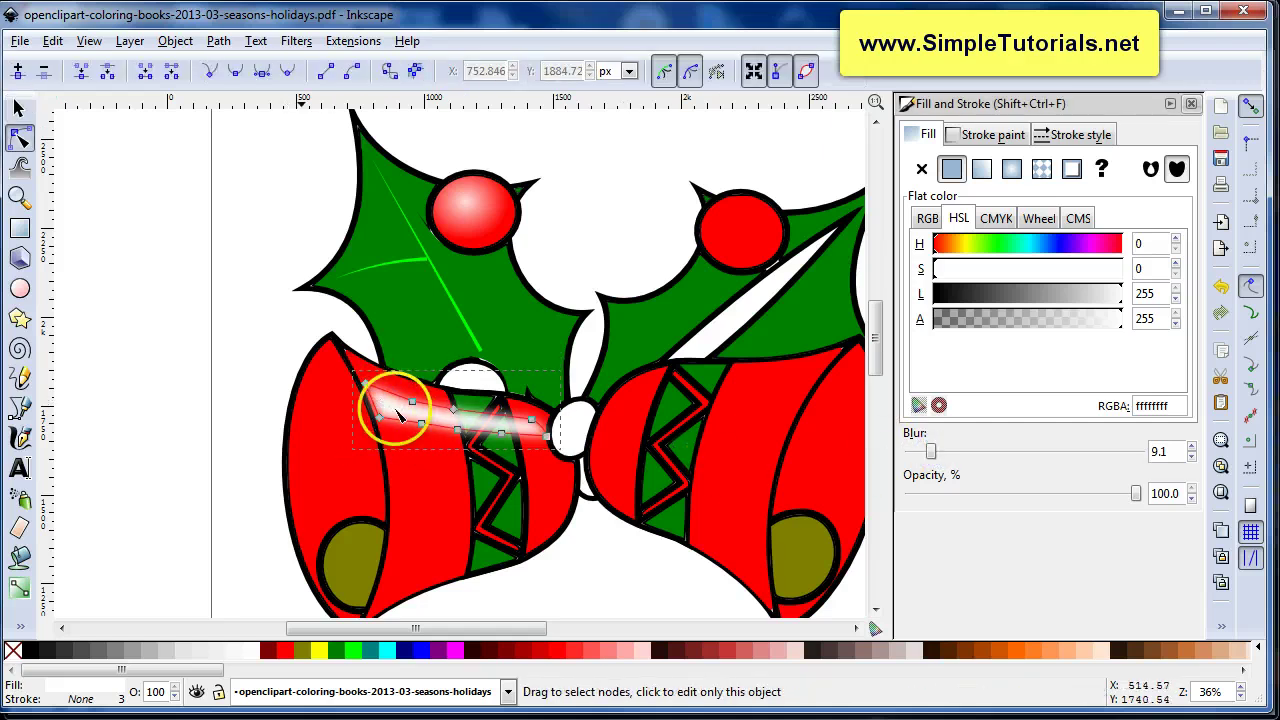
key(s)
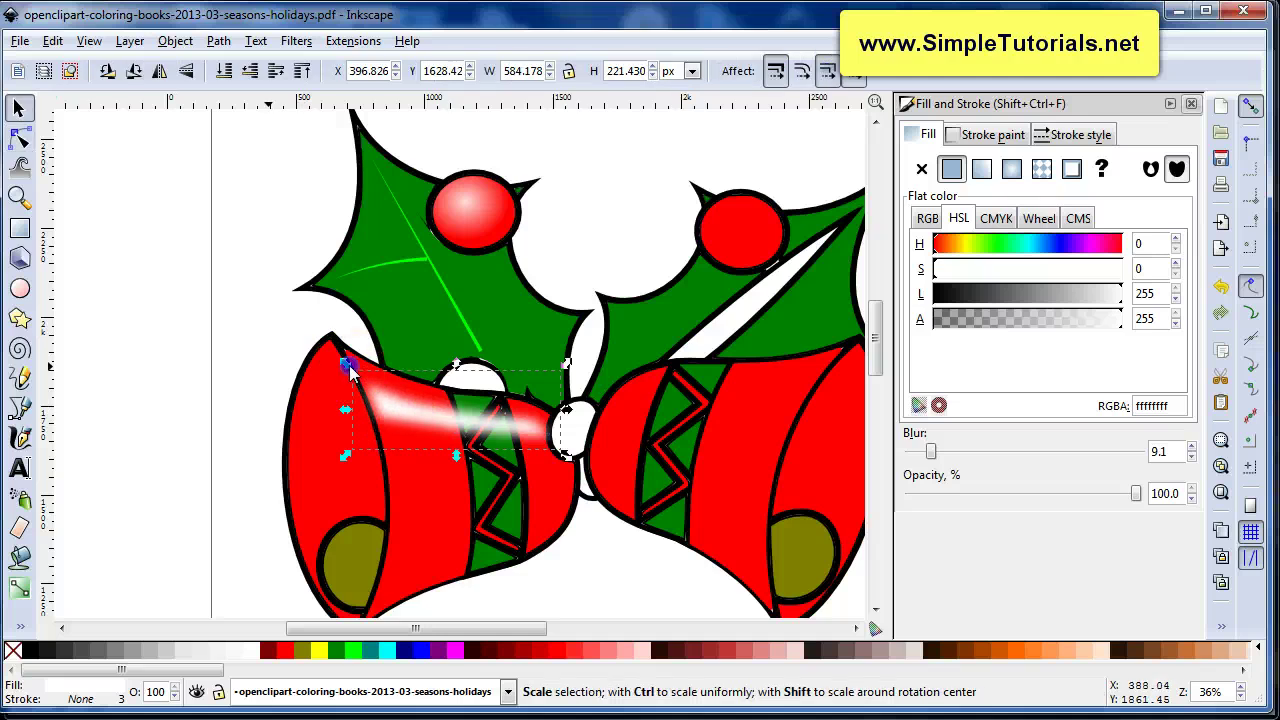
drag(346, 365, 346, 362)
click(423, 426)
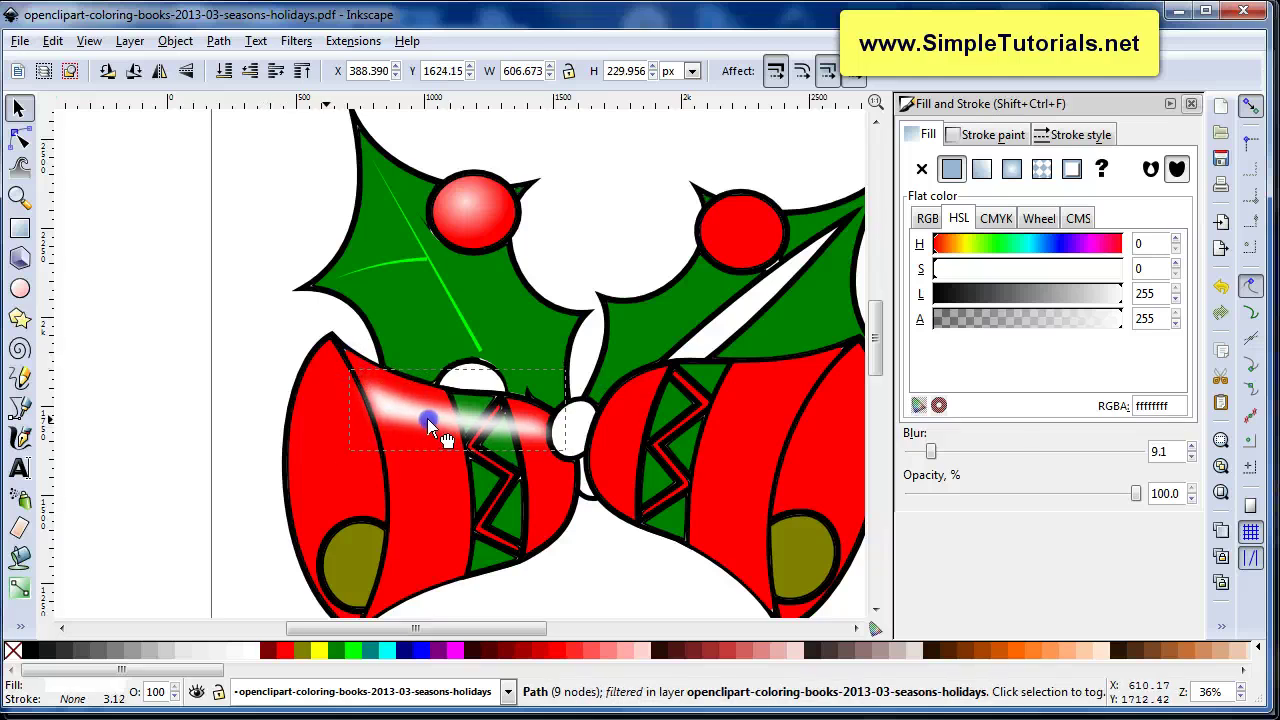
drag(428, 421, 440, 421)
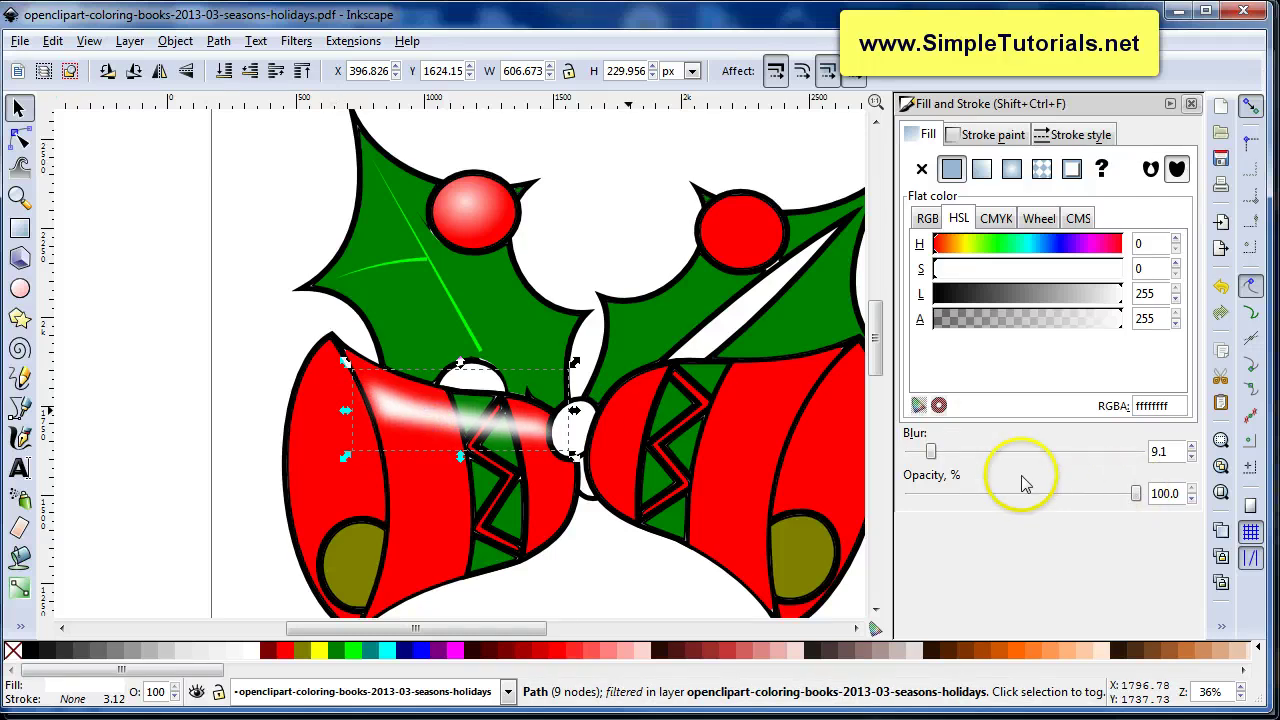
Set the highlight's blur to 10.4 and its opacity to 74.3%, and close the fill and stroke settings
drag(930, 451, 934, 451)
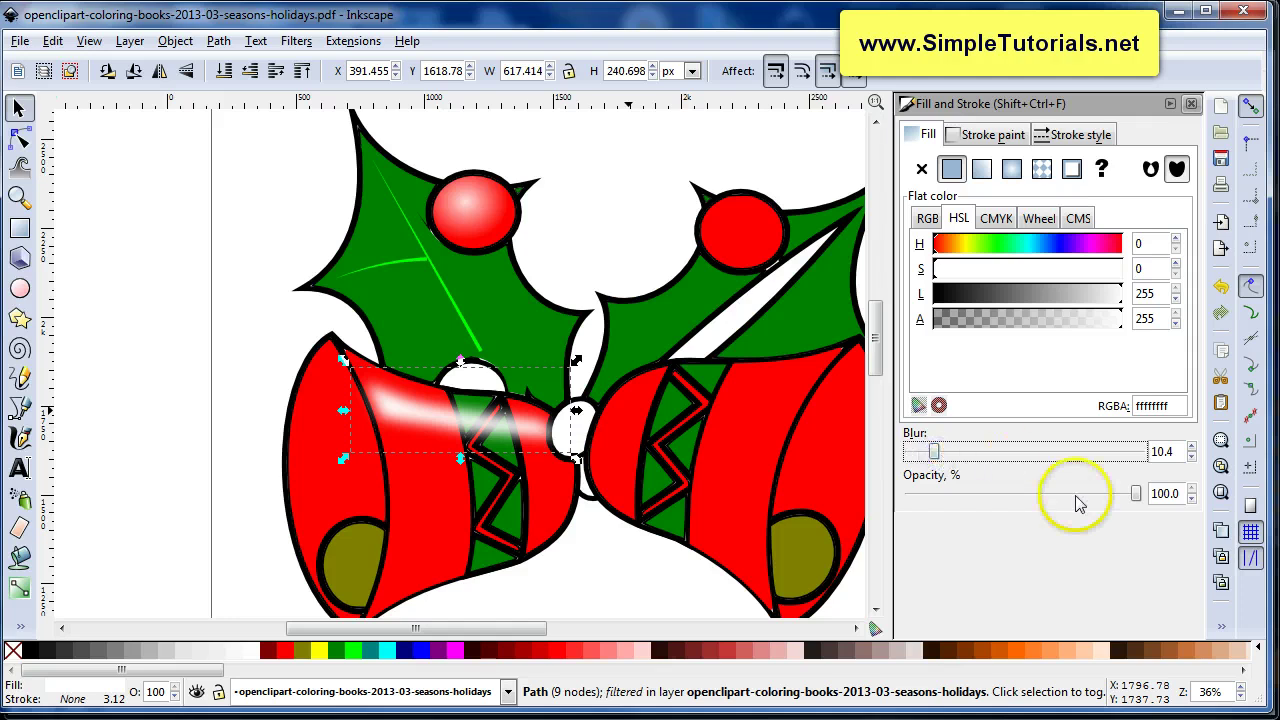
click(1136, 496)
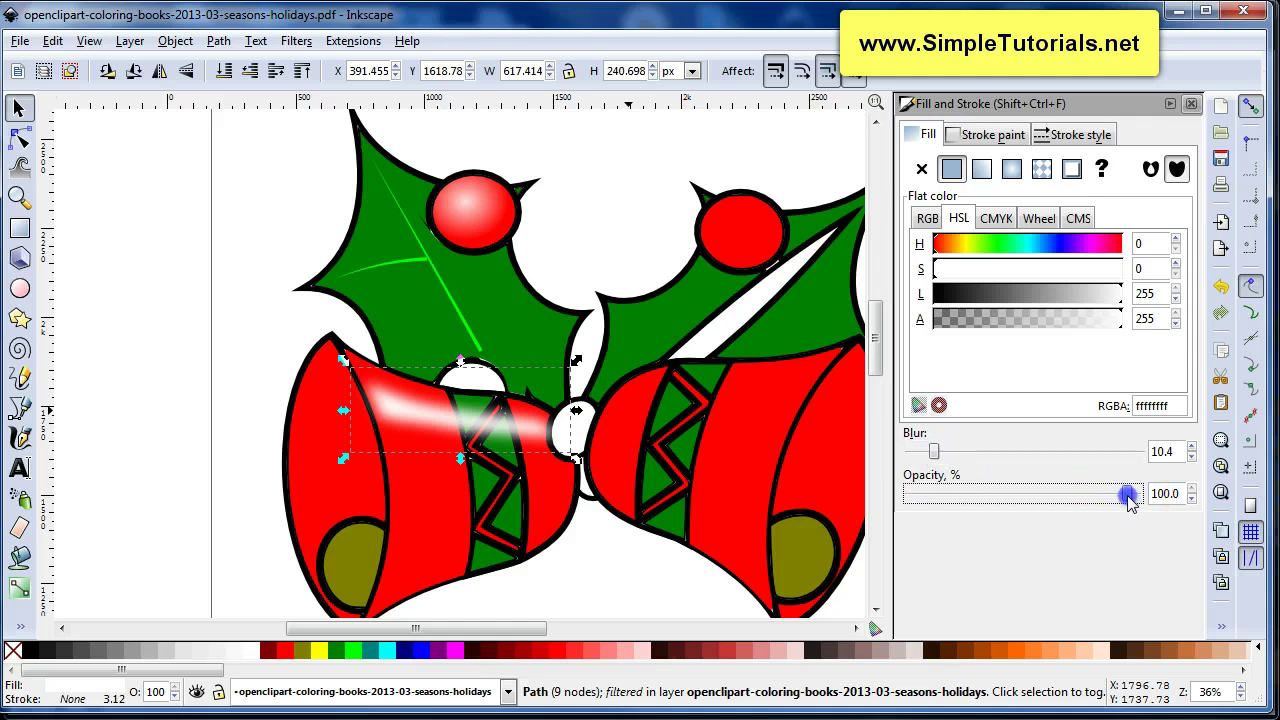
drag(1107, 492, 1092, 493)
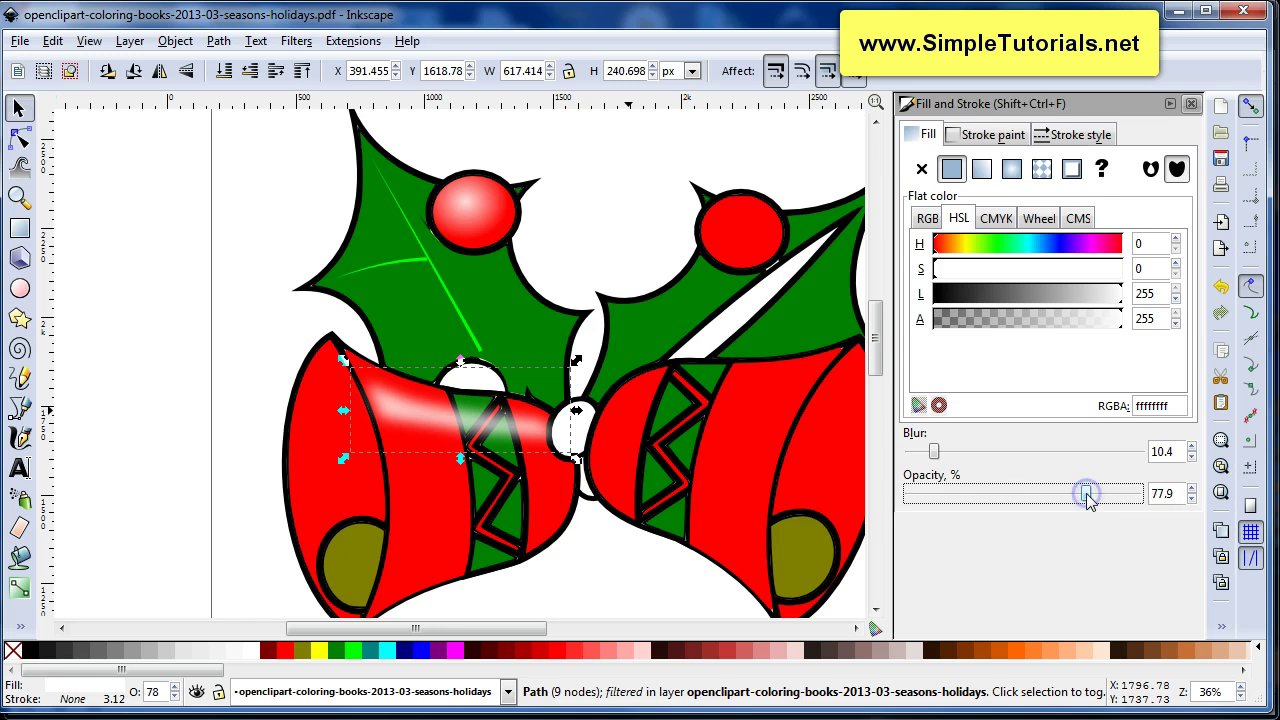
click(395, 405)
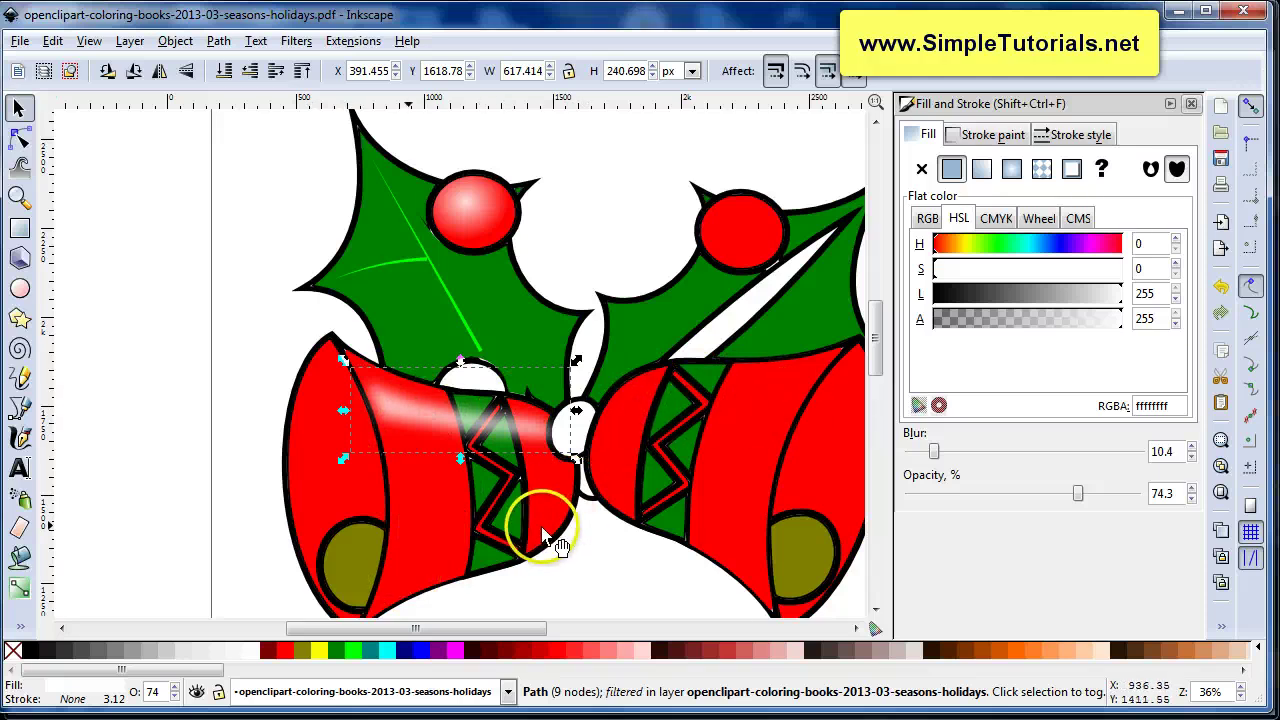
click(1191, 103)
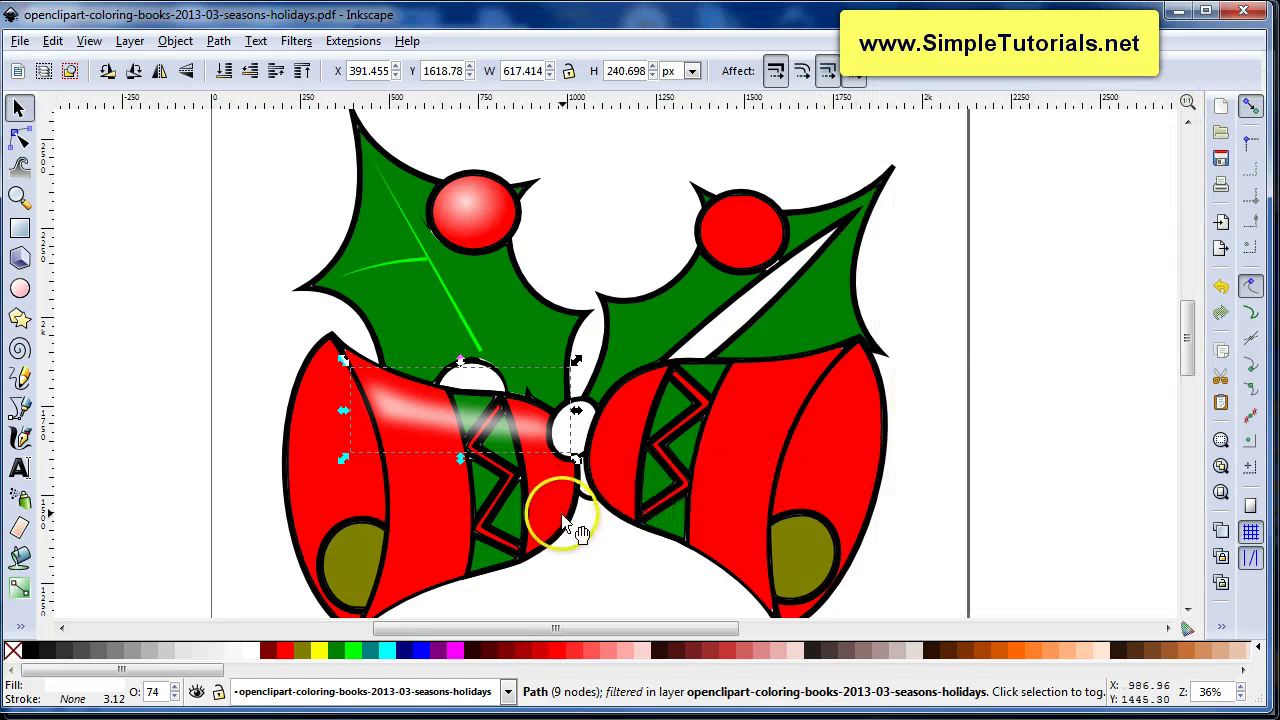